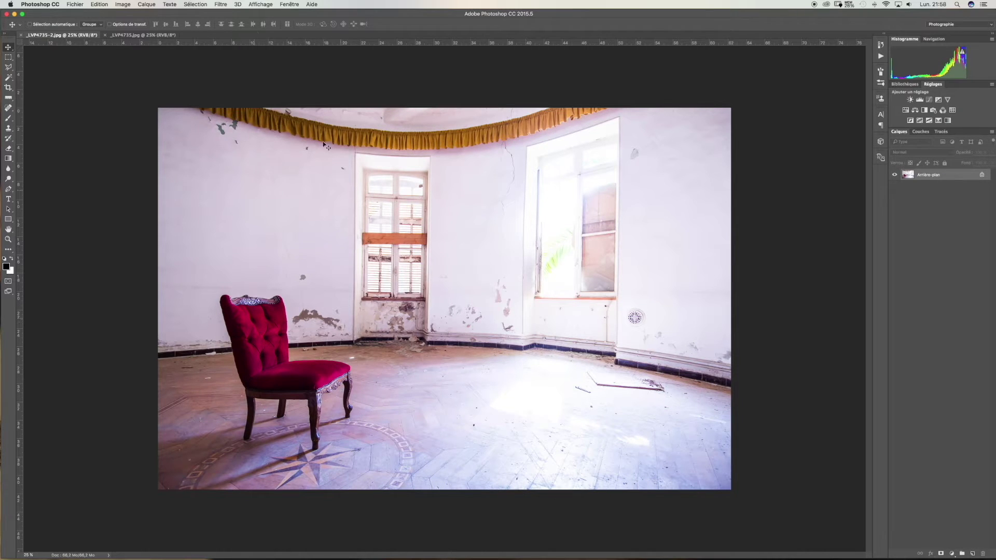
Compare the bright exposure _LVP4735-2.jpg with the dark exposure _LVP4735.jpg, examining the chair, walls and windows
{"action": "left_click", "coordinate": [124, 35]}
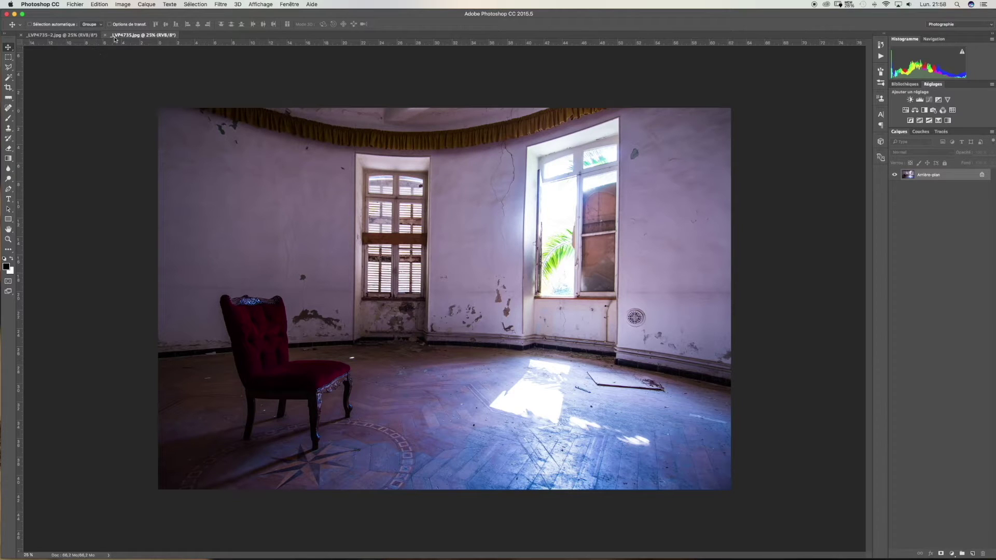
{"action": "left_click", "coordinate": [88, 35]}
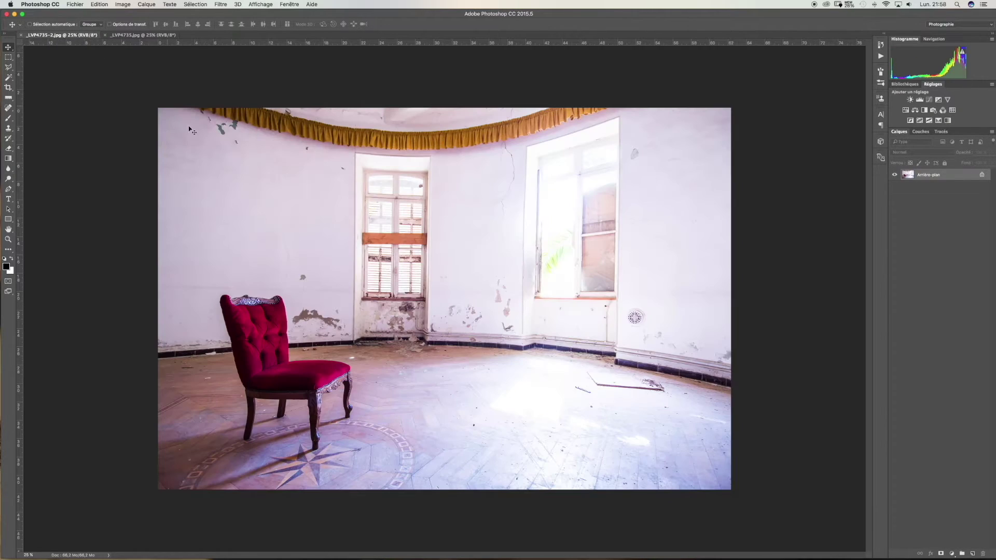
{"action": "left_click", "coordinate": [145, 35]}
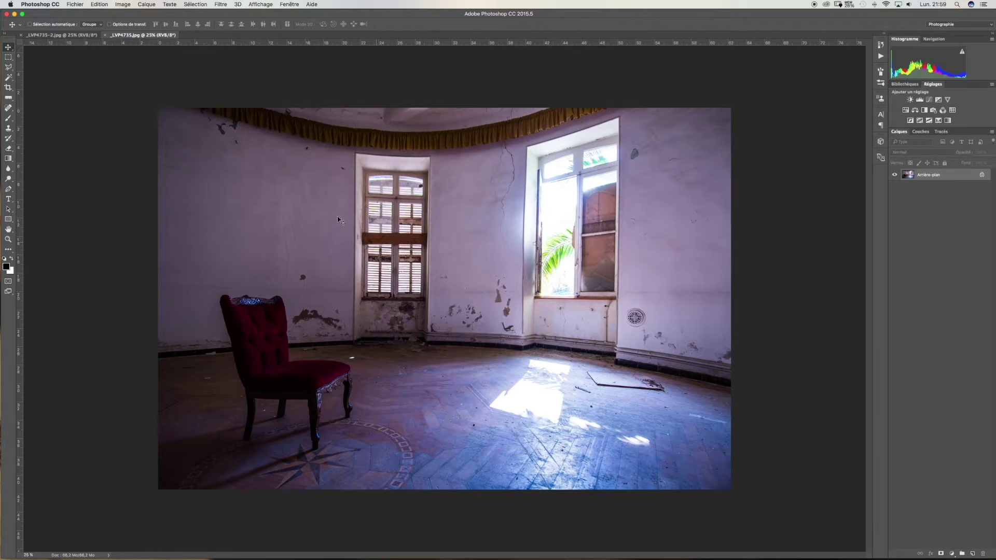
{"action": "left_click", "coordinate": [62, 35]}
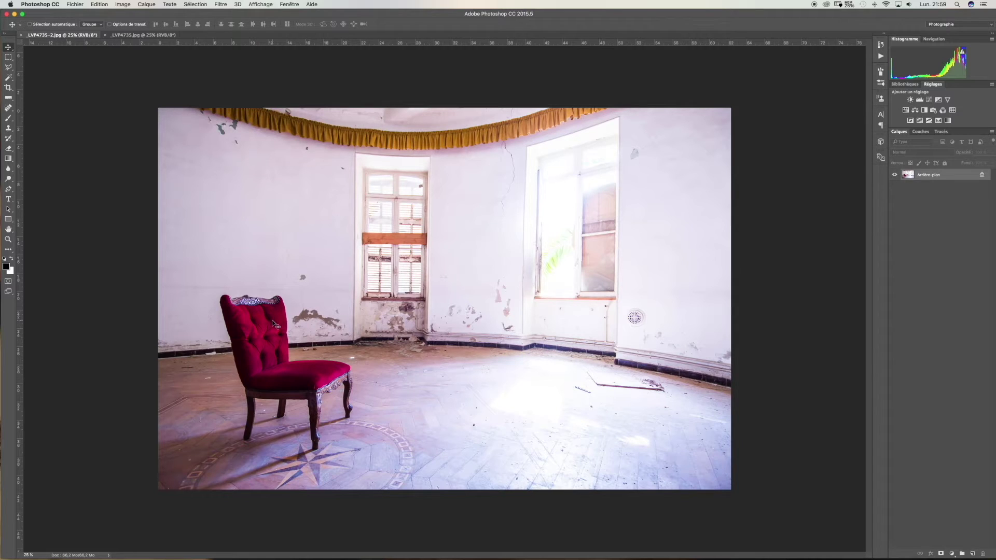
{"action": "left_click", "coordinate": [137, 36]}
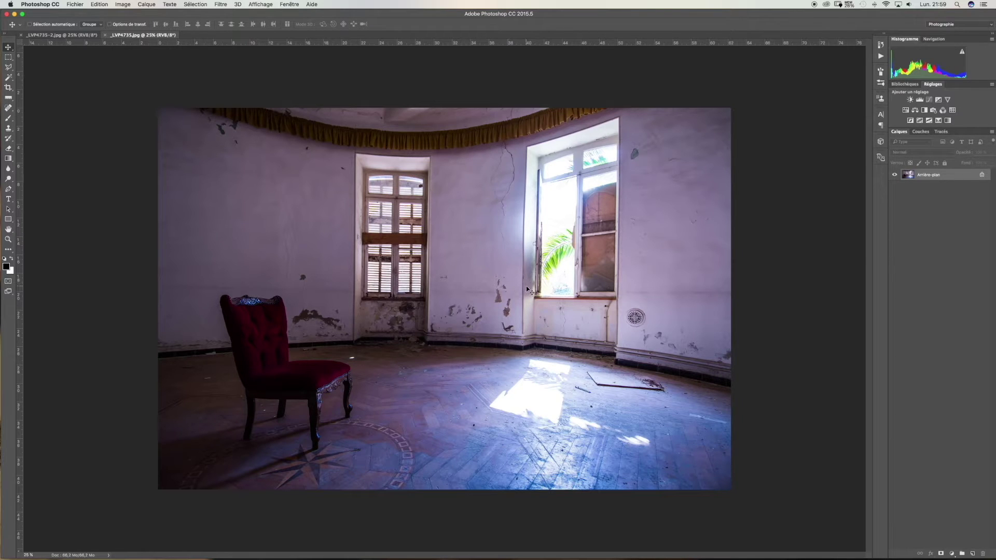
Convert the background of the dark photo _LVP4735.jpg into a regular layer and duplicate that layer
{"action": "double_click", "coordinate": [948, 176]}
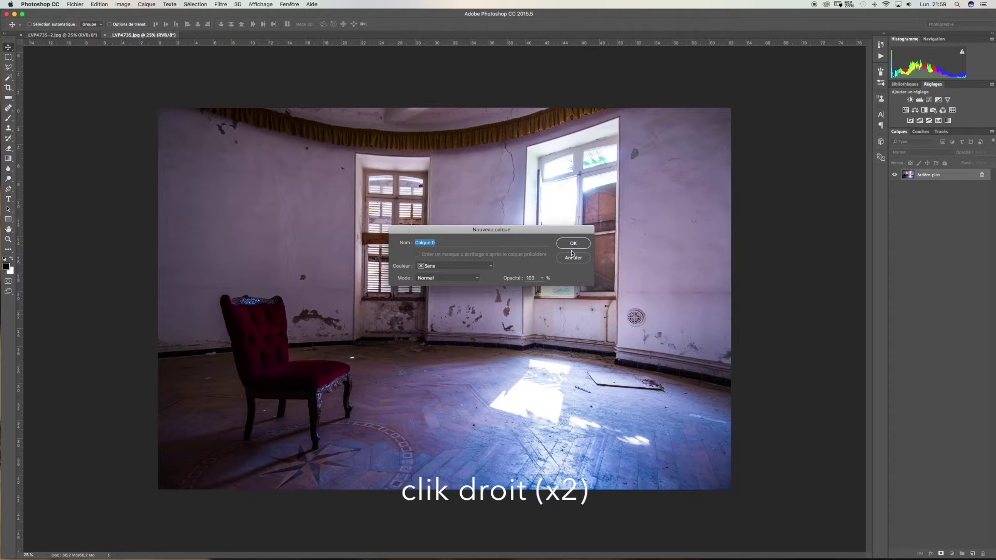
{"action": "key", "text": "Return"}
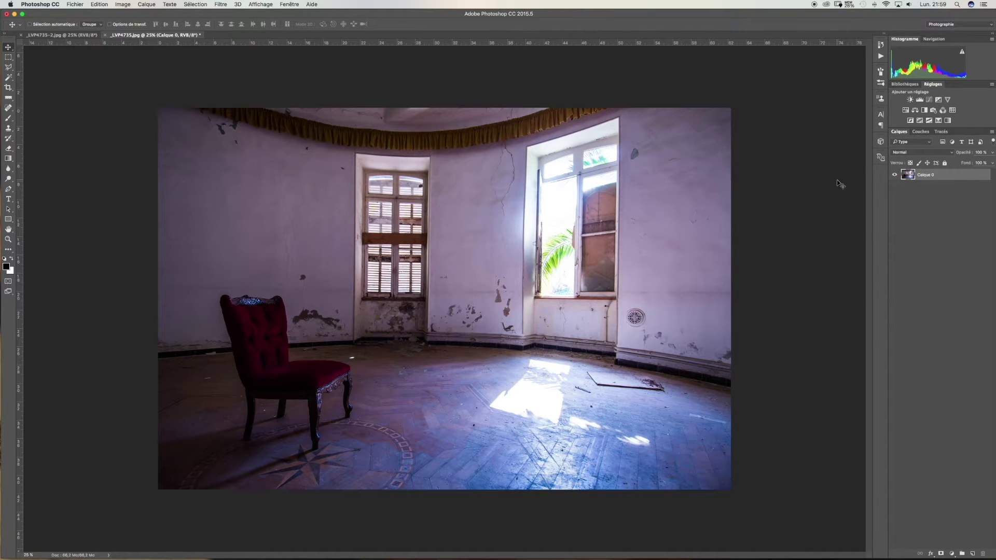
{"action": "key", "text": "ctrl+j"}
In the bright photo _LVP4735-2.jpg, convert the background into a regular layer and duplicate it
{"action": "left_click", "coordinate": [89, 36]}
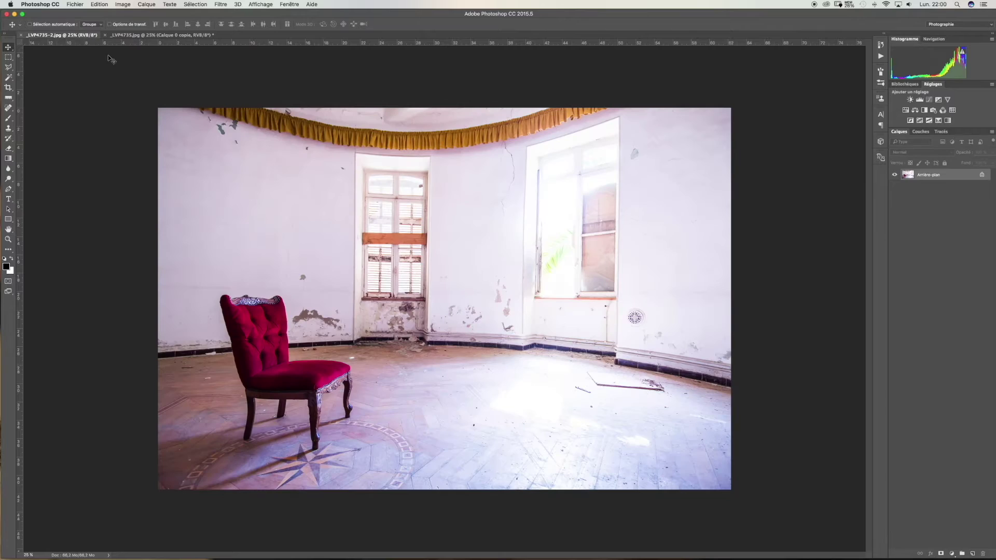
{"action": "double_click", "coordinate": [947, 176]}
{"action": "left_click", "coordinate": [574, 244]}
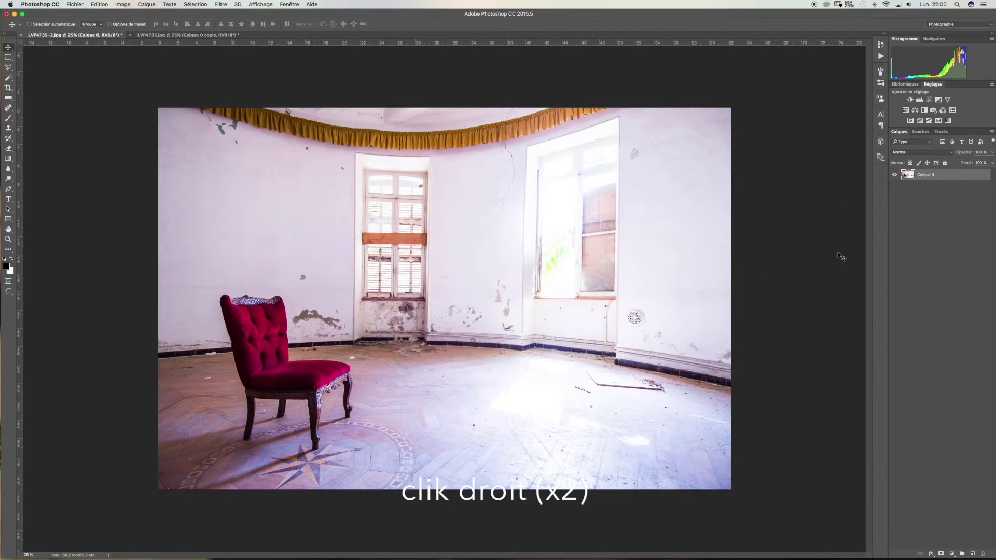
{"action": "key", "text": "super+j"}
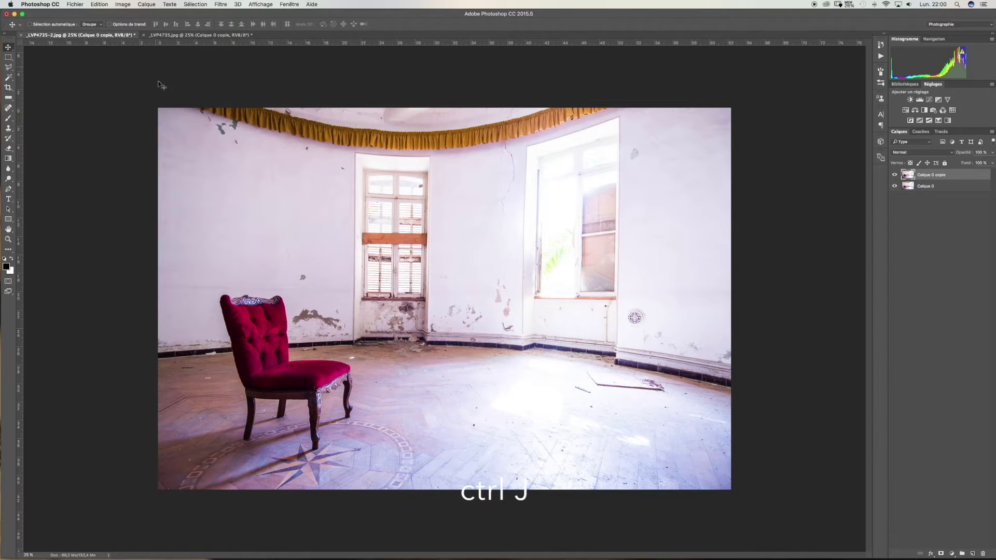
Return to the dark photo _LVP4735.jpg and open its duplicated layer in Color Efex Pro 4
{"action": "left_click", "coordinate": [163, 38]}
{"action": "left_click", "coordinate": [163, 37]}
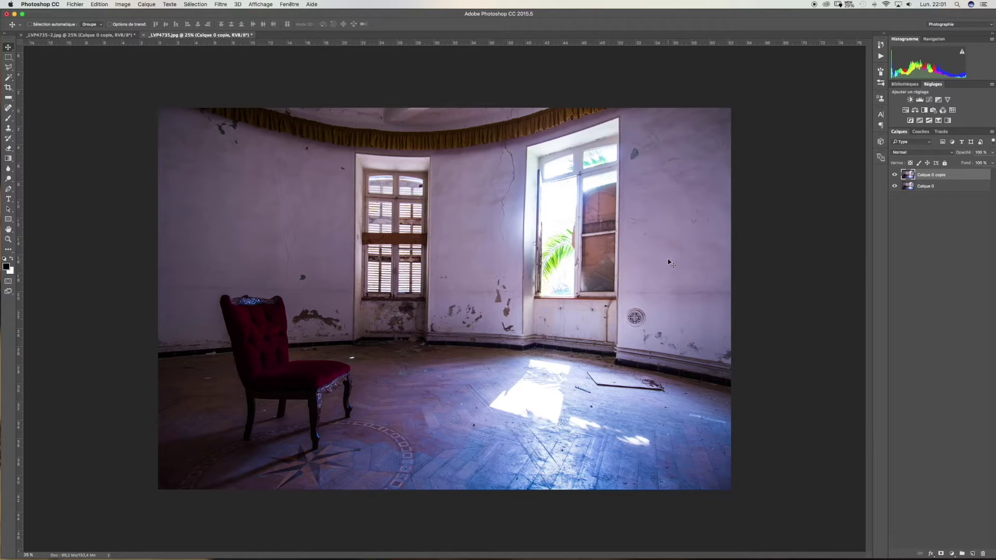
{"action": "left_click", "coordinate": [220, 4]}
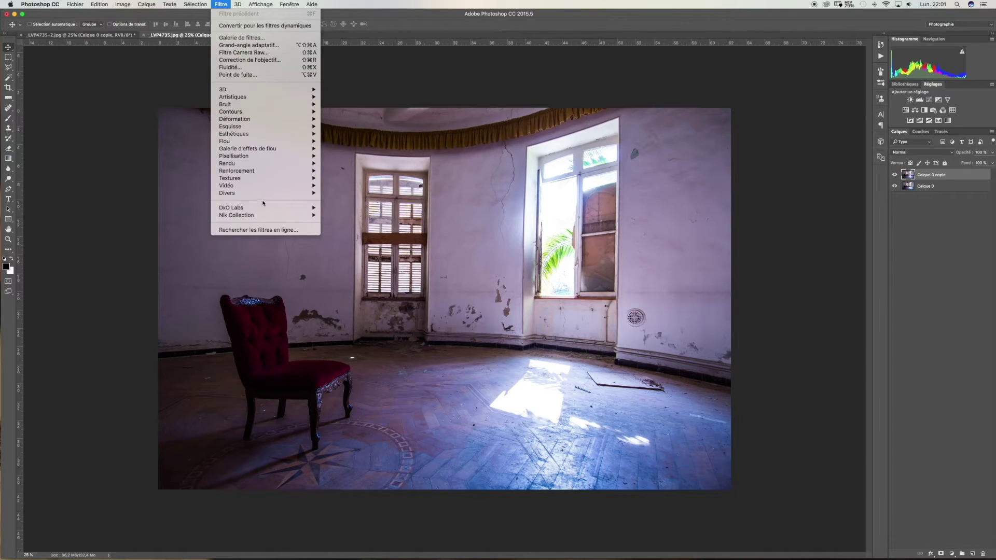
{"action": "mouse_move", "coordinate": [257, 211]}
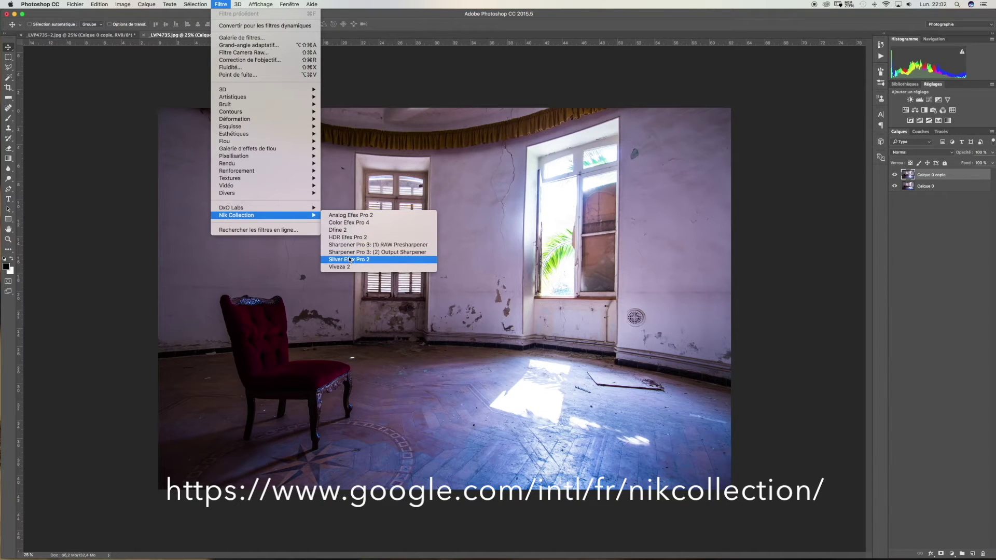
{"action": "left_click", "coordinate": [351, 223]}
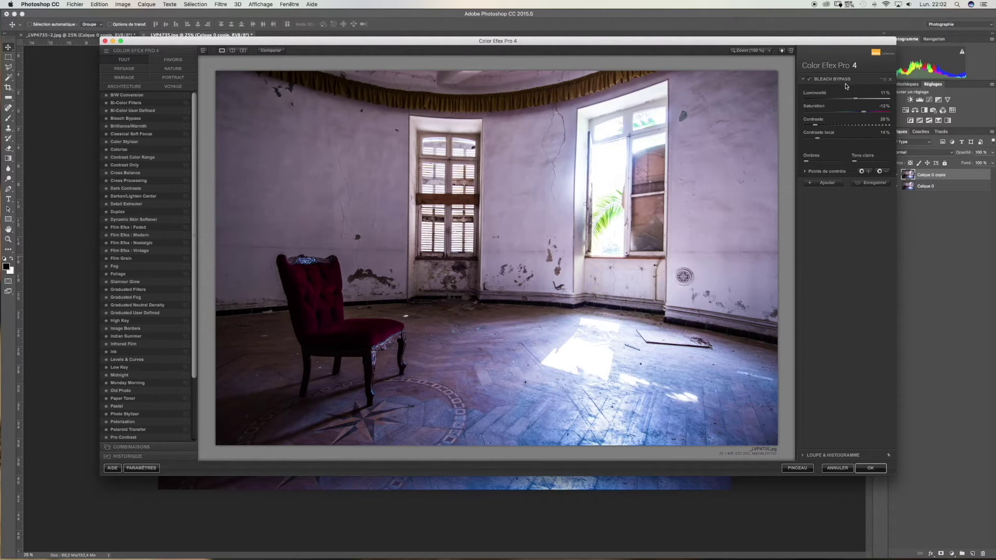
Use the Bleach Bypass filter with luminosity 7%, saturation -14%, reduced contrast and local contrast 40%, comparing the result with the original
{"action": "left_click", "coordinate": [125, 118]}
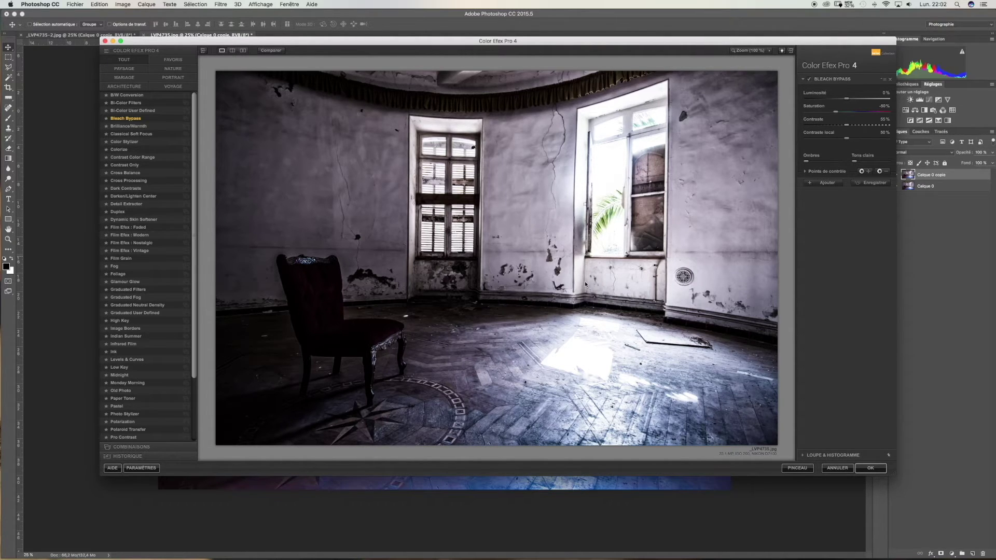
{"action": "left_click_drag", "start_coordinate": [846, 98], "coordinate": [850, 101]}
{"action": "left_click_drag", "start_coordinate": [850, 100], "coordinate": [845, 140]}
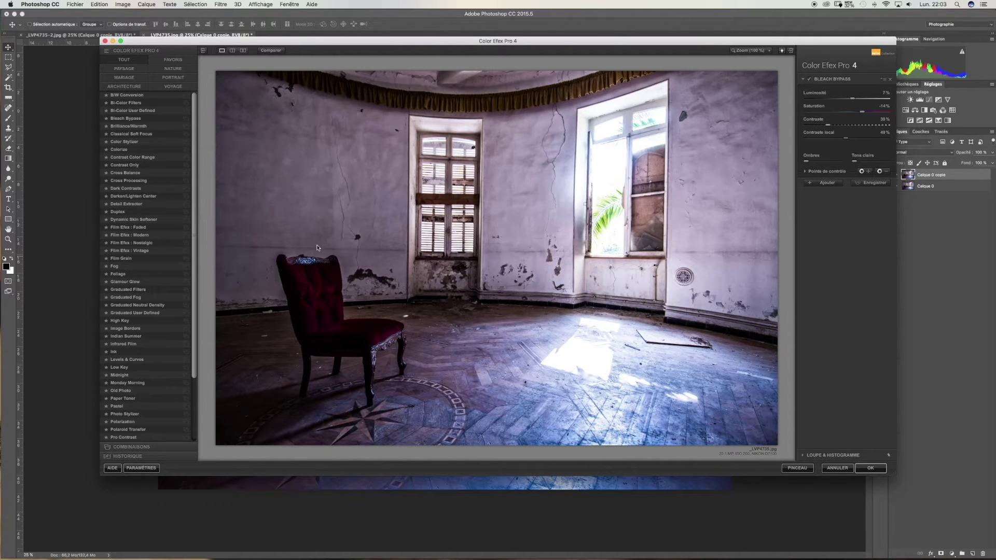
{"action": "left_click_drag", "start_coordinate": [846, 139], "coordinate": [818, 129]}
{"action": "left_click", "coordinate": [274, 50]}
{"action": "left_click", "coordinate": [274, 50]}
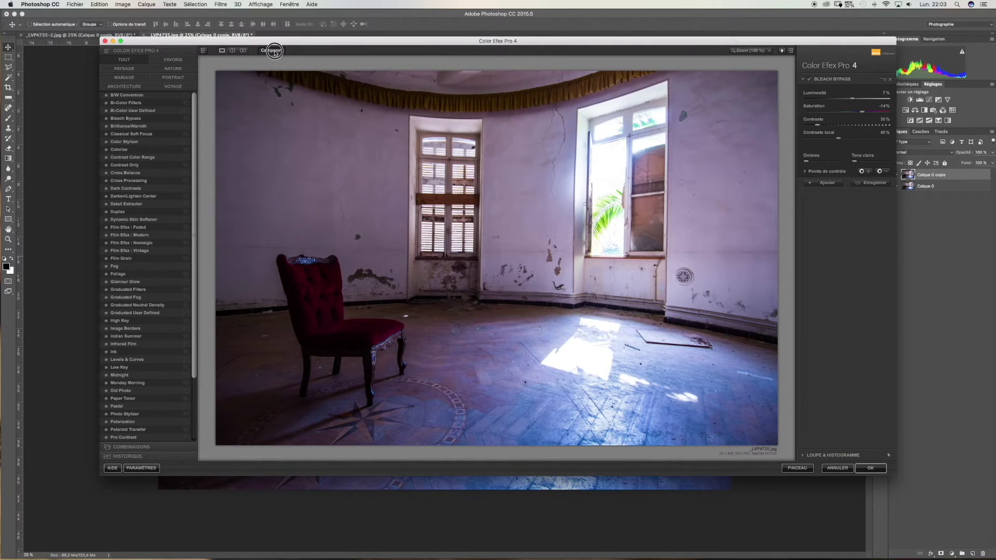
{"action": "left_click", "coordinate": [274, 50]}
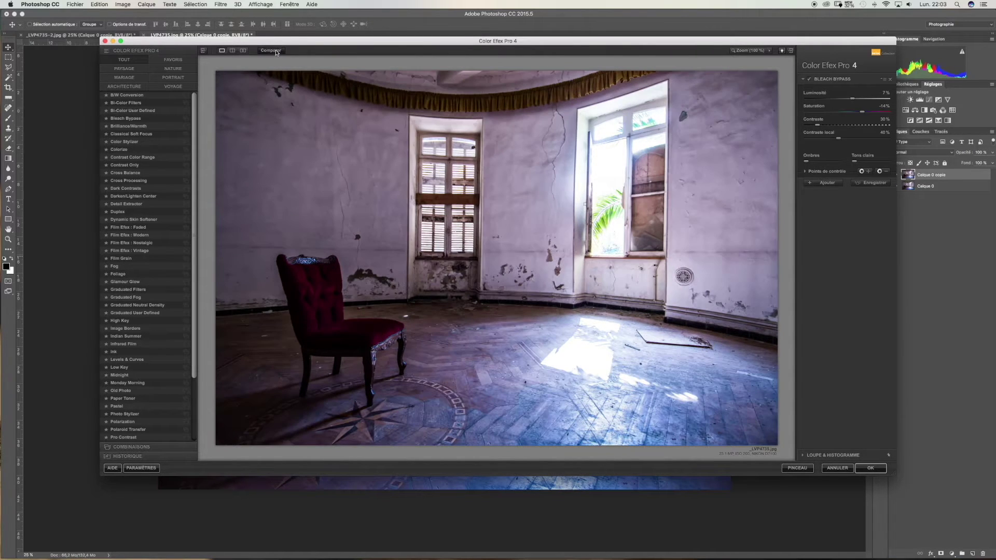
{"action": "left_click", "coordinate": [271, 51]}
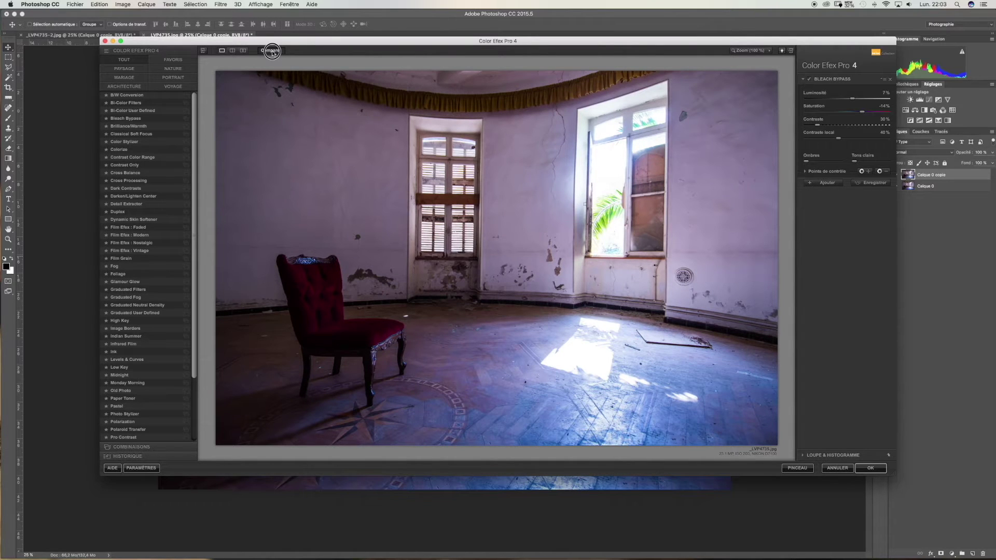
{"action": "left_click", "coordinate": [272, 51]}
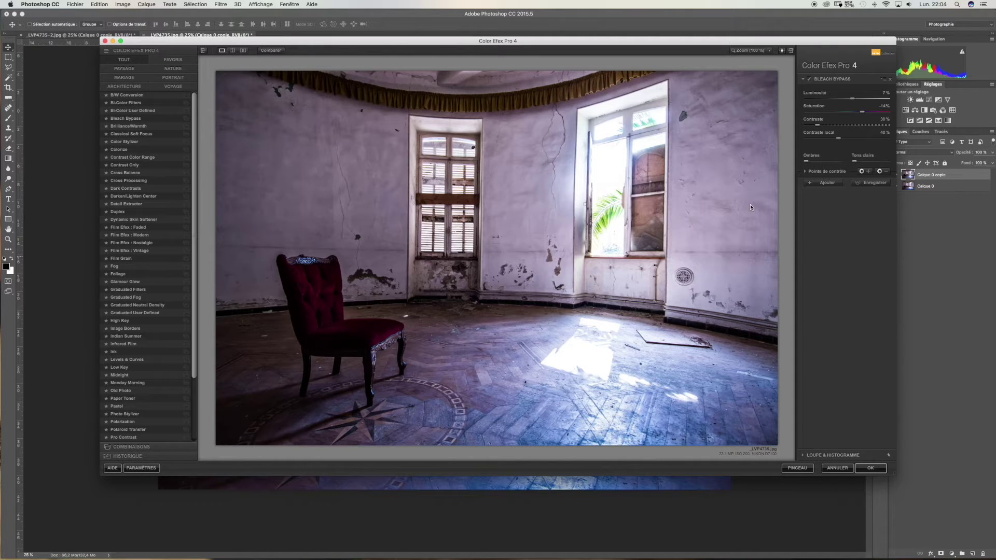
Add a Cross Processing filter on top of Bleach Bypass, check its before/after effect, and apply both filters to the photo
{"action": "left_click", "coordinate": [823, 184]}
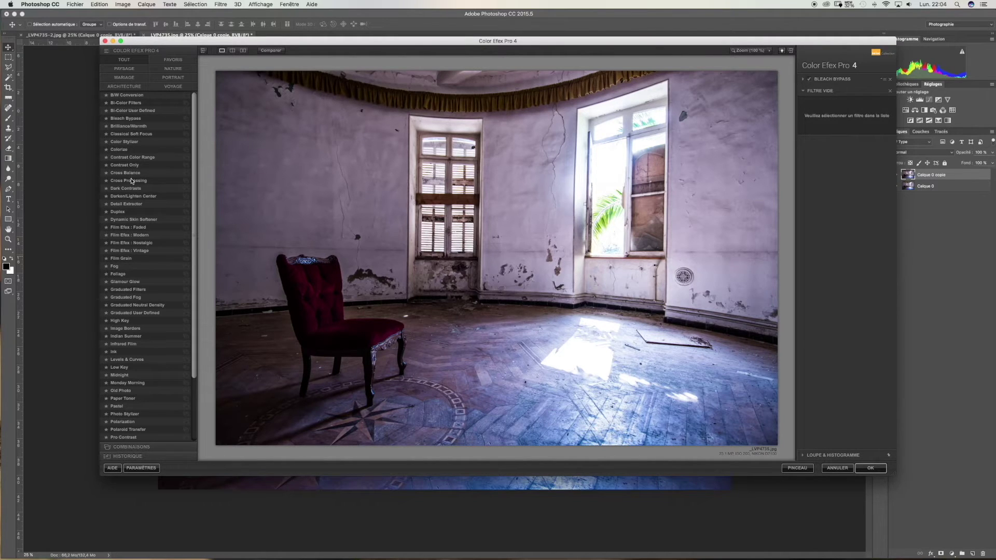
{"action": "left_click", "coordinate": [130, 181]}
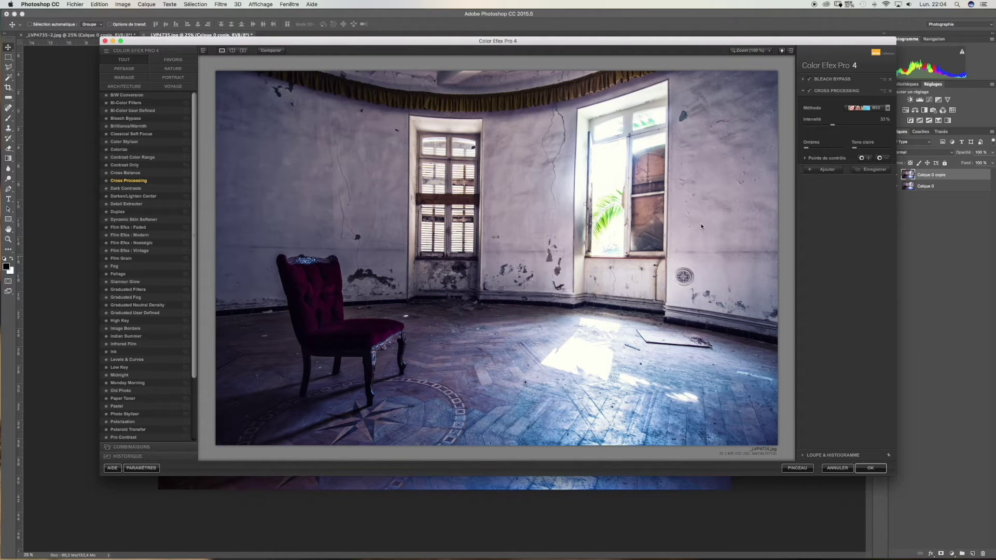
{"action": "left_click", "coordinate": [809, 90]}
{"action": "left_click", "coordinate": [808, 91]}
{"action": "left_click", "coordinate": [864, 469]}
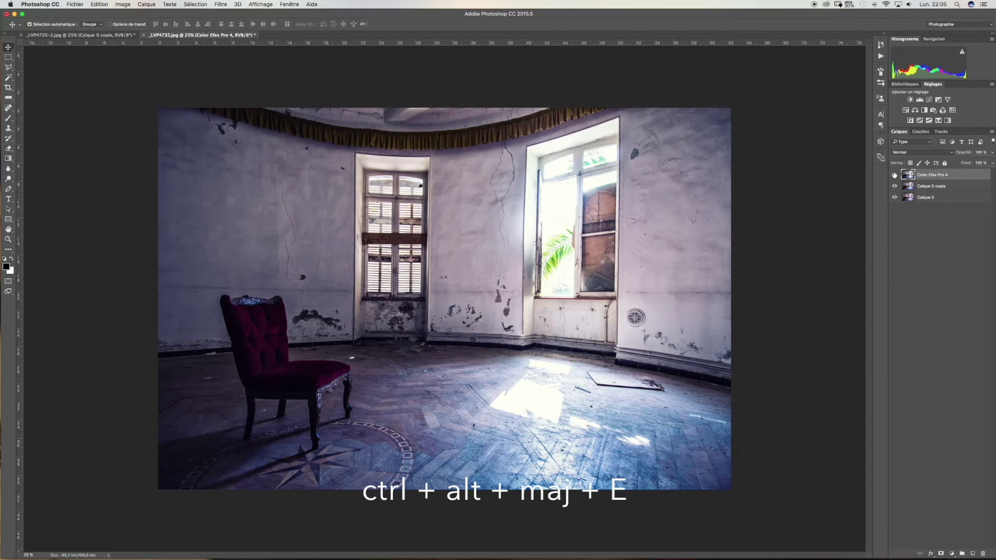
Stamp all visible layers into a new merged layer and open it in Analog Efex Pro 2
{"action": "key", "text": "ctrl+alt+shift+e"}
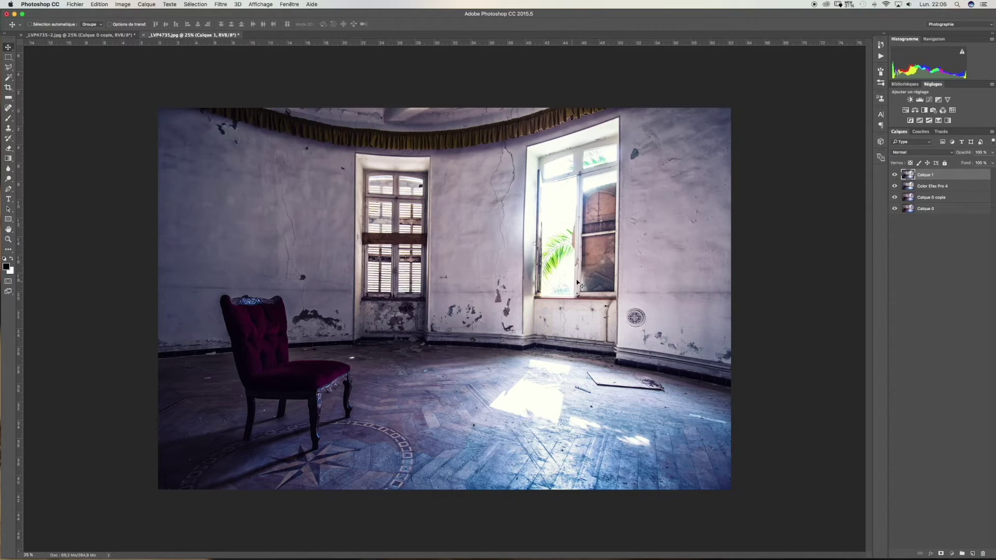
{"action": "left_click", "coordinate": [218, 5]}
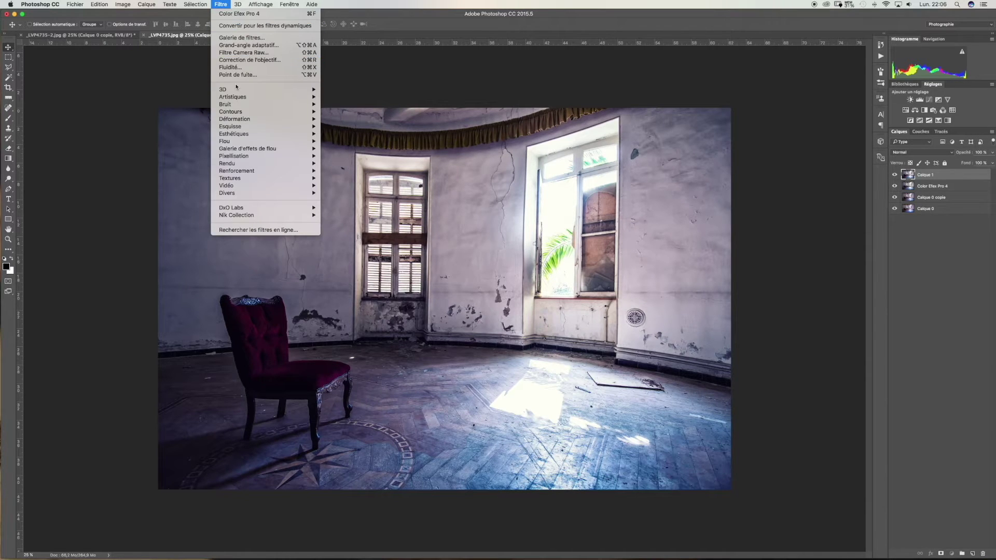
{"action": "mouse_move", "coordinate": [251, 216]}
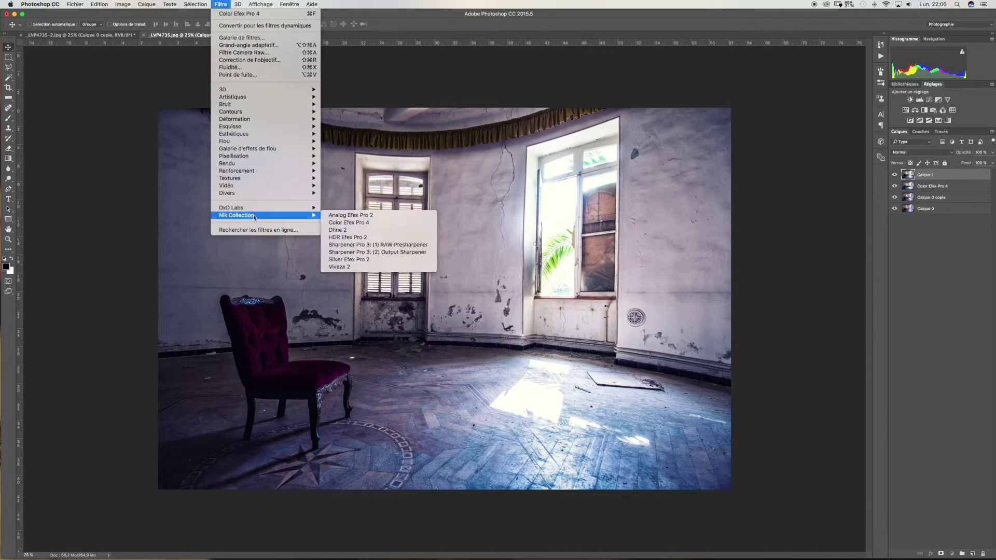
{"action": "left_click", "coordinate": [341, 215]}
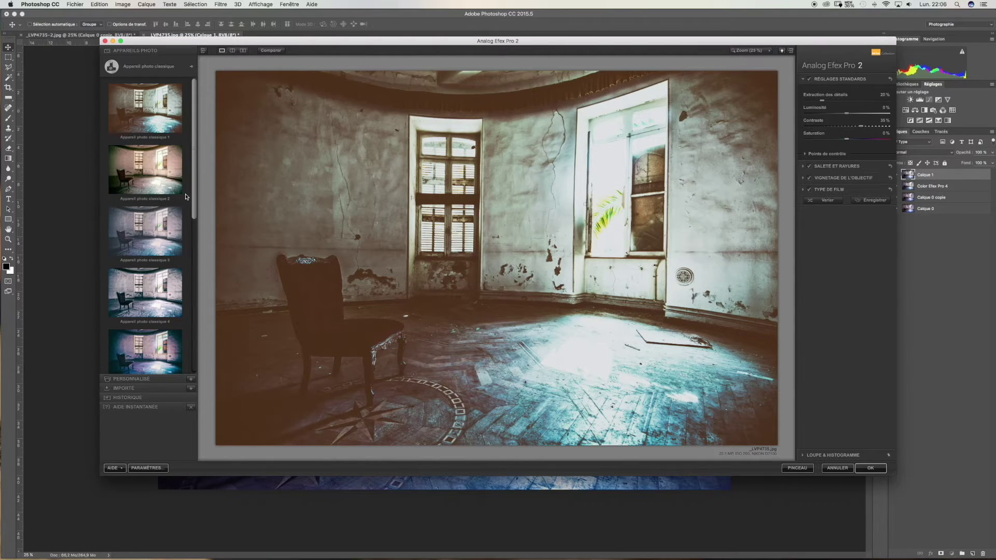
Try classic camera presets 3 and 4 on the photo and keep "Appareil photo classique 3"
{"action": "left_click_drag", "start_coordinate": [193, 189], "coordinate": [194, 211]}
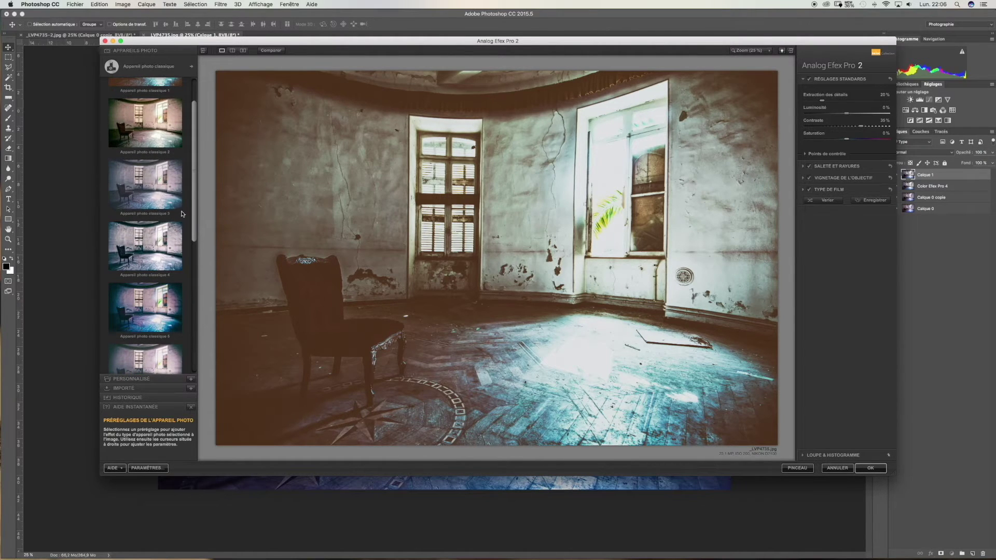
{"action": "left_click", "coordinate": [146, 194]}
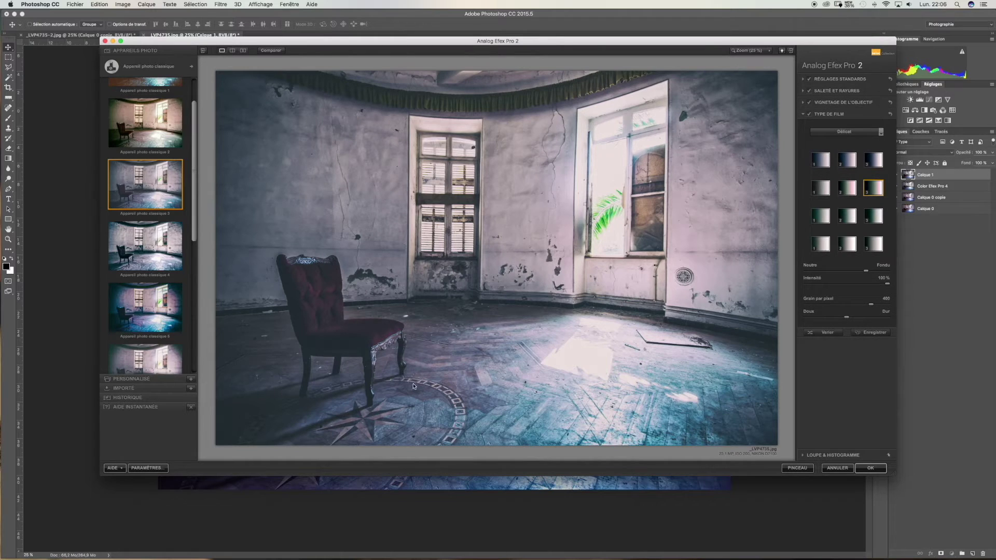
{"action": "left_click", "coordinate": [142, 257]}
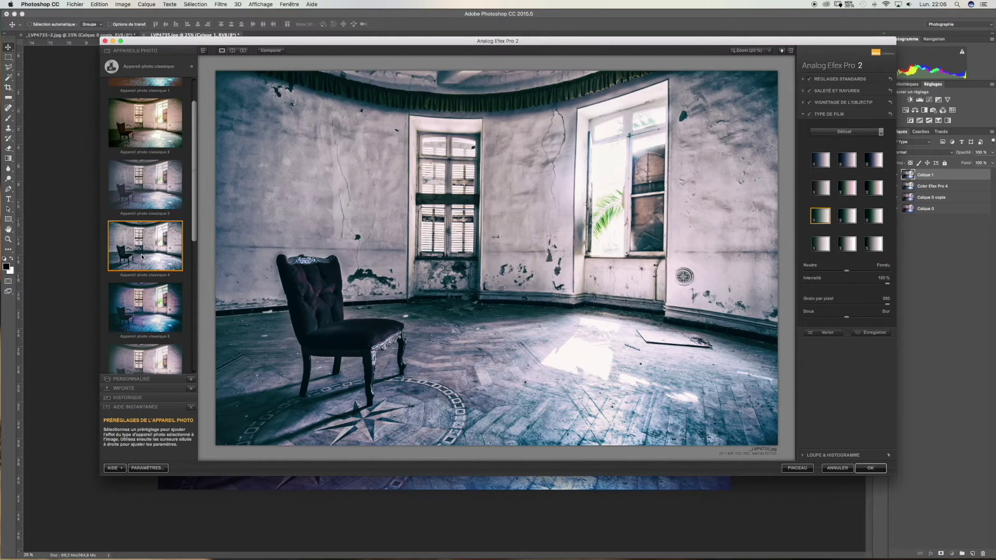
{"action": "left_click", "coordinate": [143, 187]}
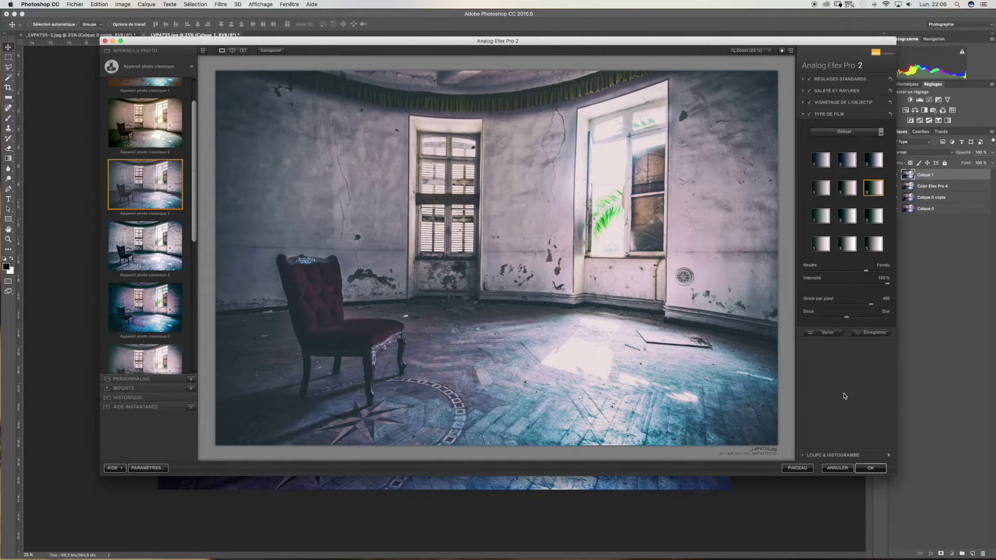
In the standard settings, set detail extraction to 42% and contrast to 20%, and raise the luminosity slightly
{"action": "left_click", "coordinate": [804, 80]}
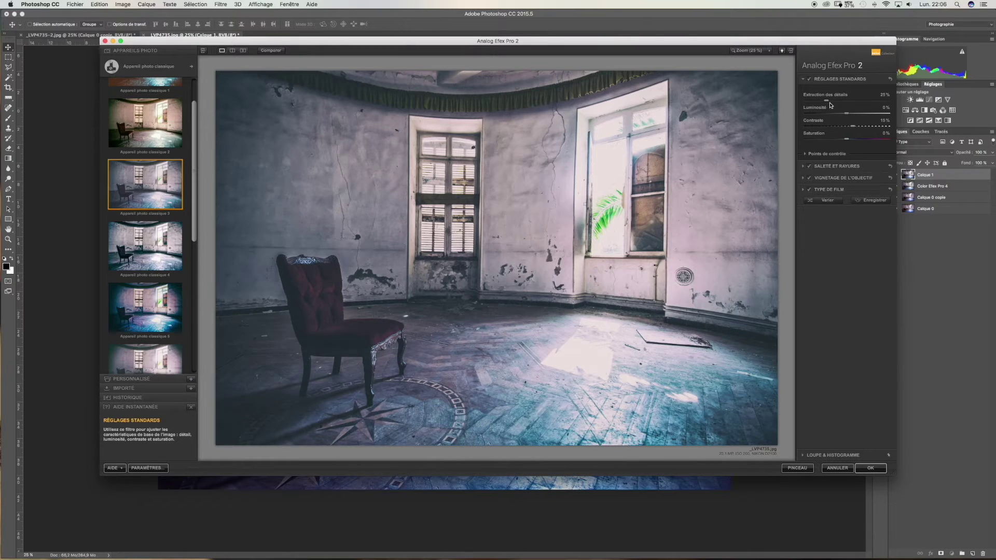
{"action": "left_click_drag", "start_coordinate": [827, 104], "coordinate": [856, 130]}
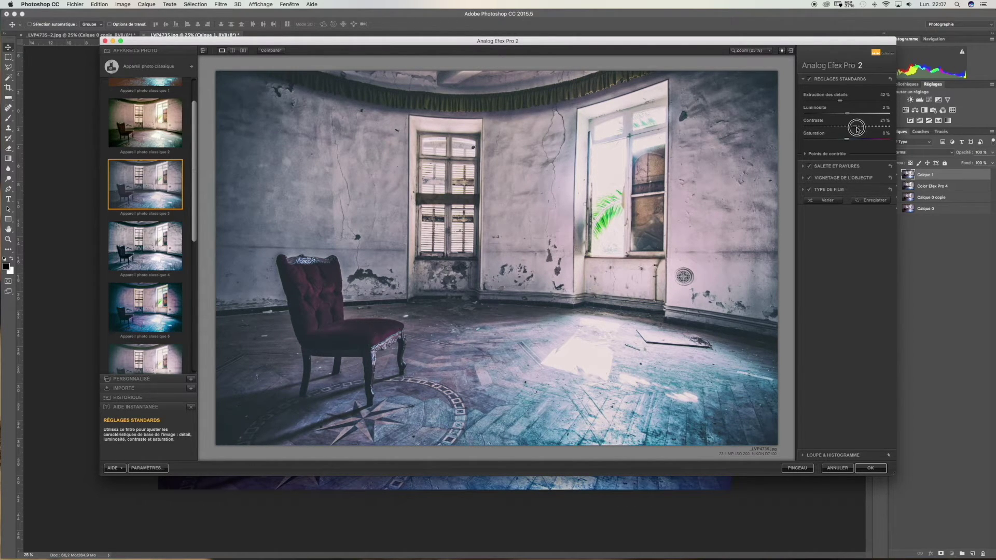
{"action": "left_click_drag", "start_coordinate": [856, 130], "coordinate": [856, 130]}
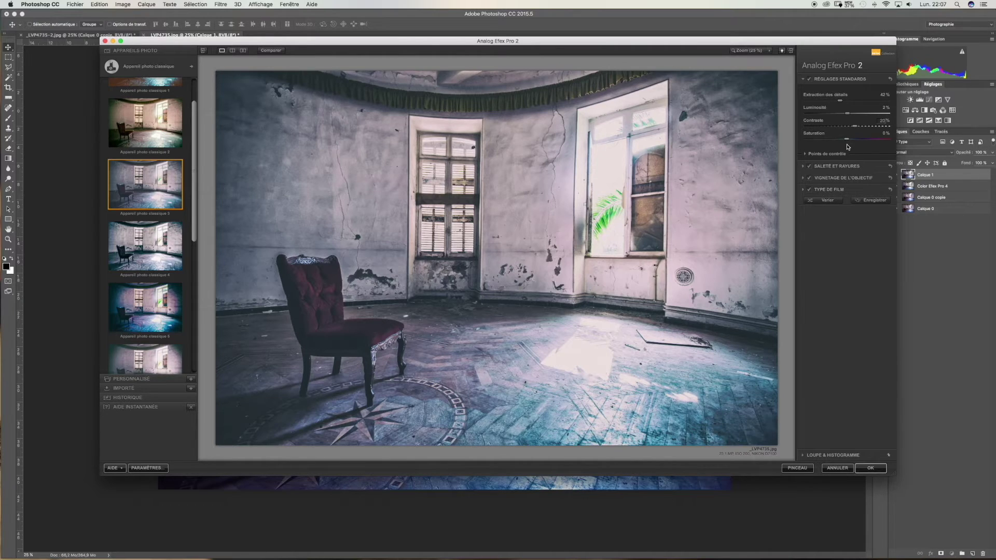
{"action": "left_click", "coordinate": [804, 81]}
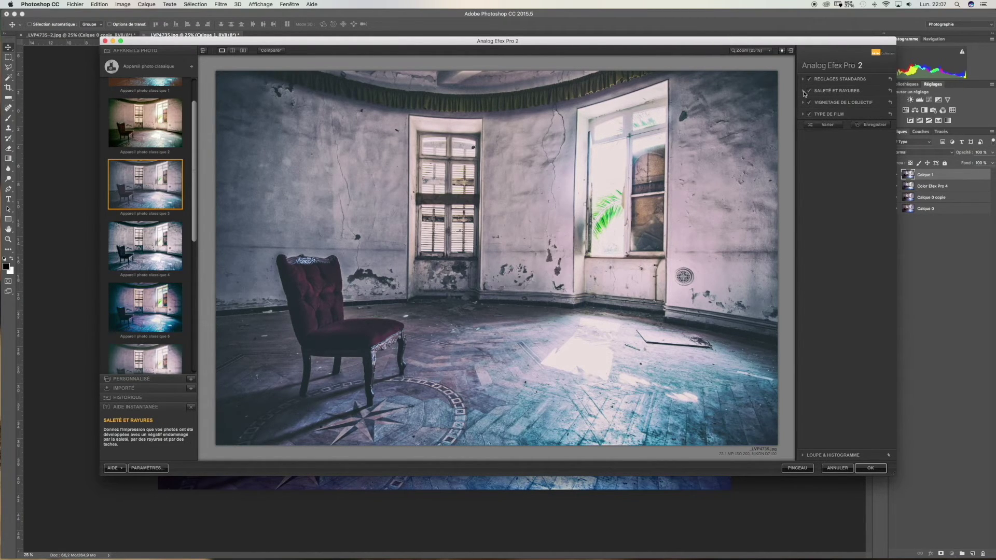
Turn off the dirt and scratches effect (Saleté et rayures) for the photo
{"action": "left_click", "coordinate": [803, 91]}
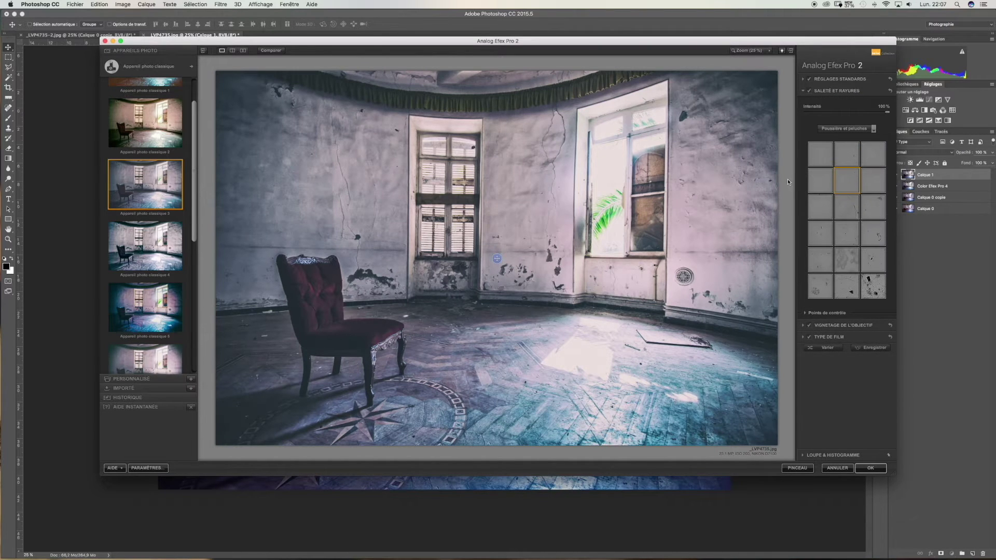
{"action": "left_click", "coordinate": [810, 91]}
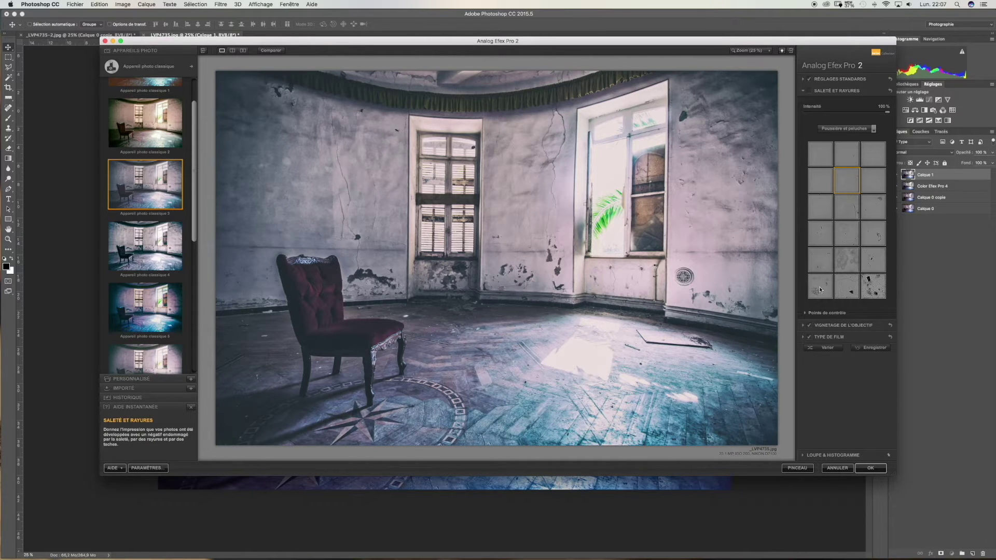
{"action": "left_click", "coordinate": [804, 93]}
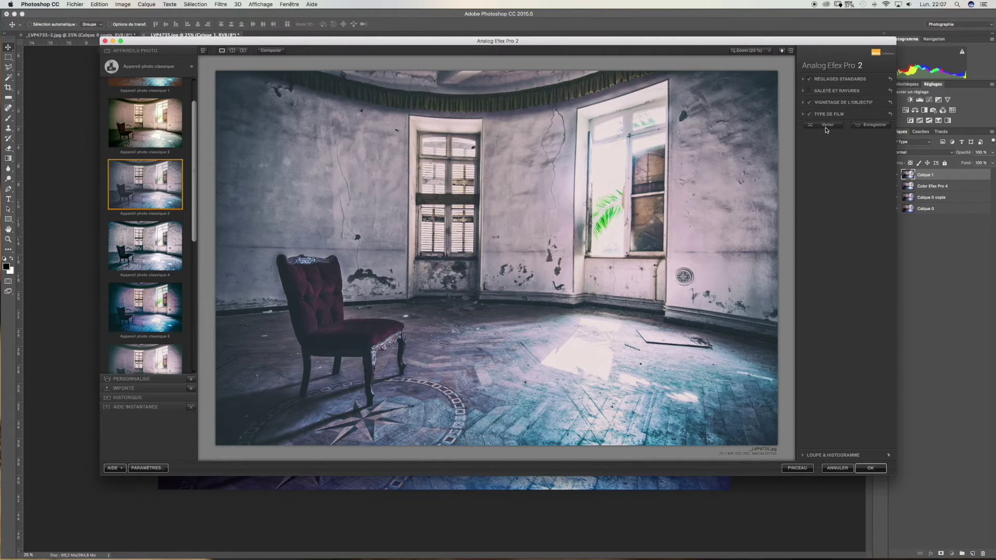
Set the lens vignette amount to -4%, shift its shape toward rectangle, and slightly reduce its size
{"action": "left_click", "coordinate": [802, 106]}
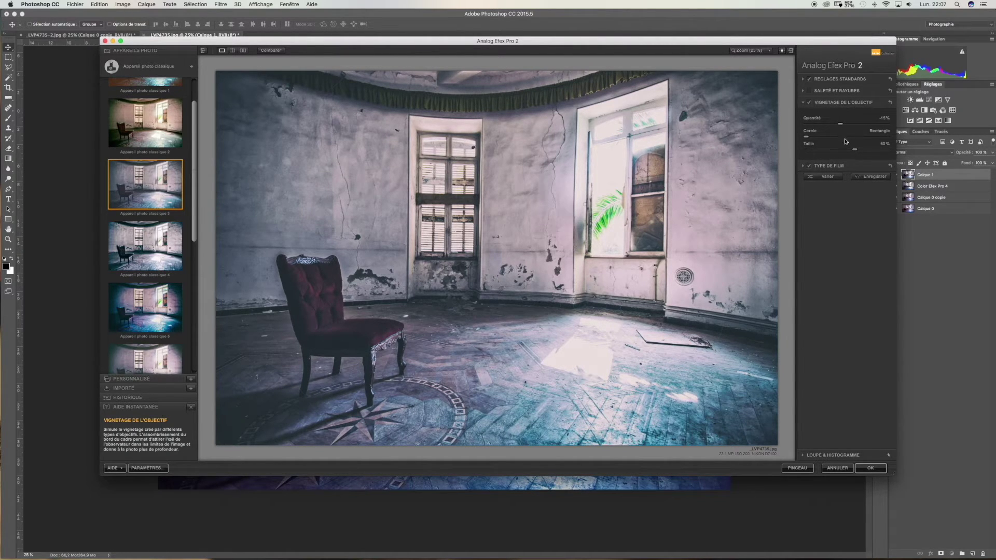
{"action": "left_click", "coordinate": [817, 139]}
{"action": "left_click_drag", "start_coordinate": [817, 139], "coordinate": [856, 151]}
{"action": "left_click", "coordinate": [840, 125]}
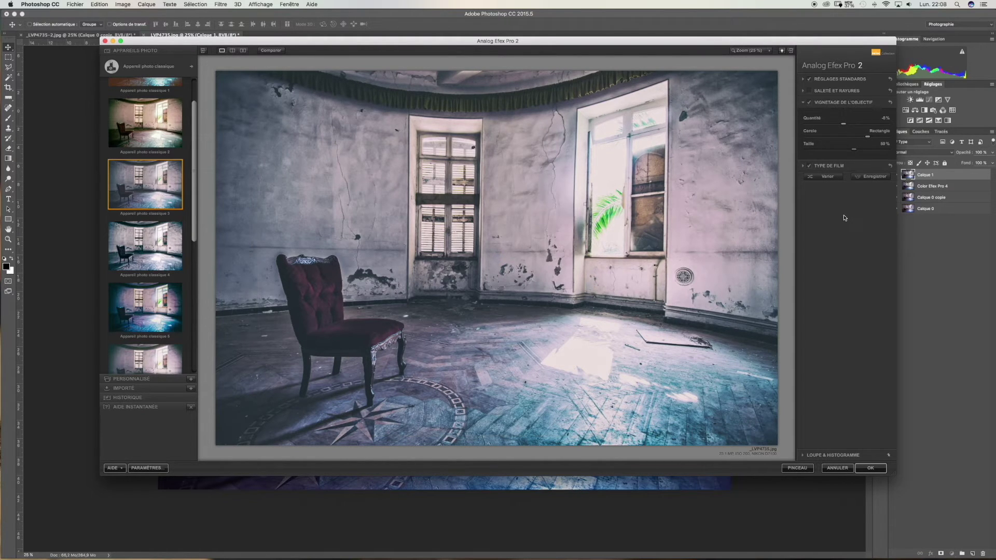
{"action": "left_click", "coordinate": [803, 103]}
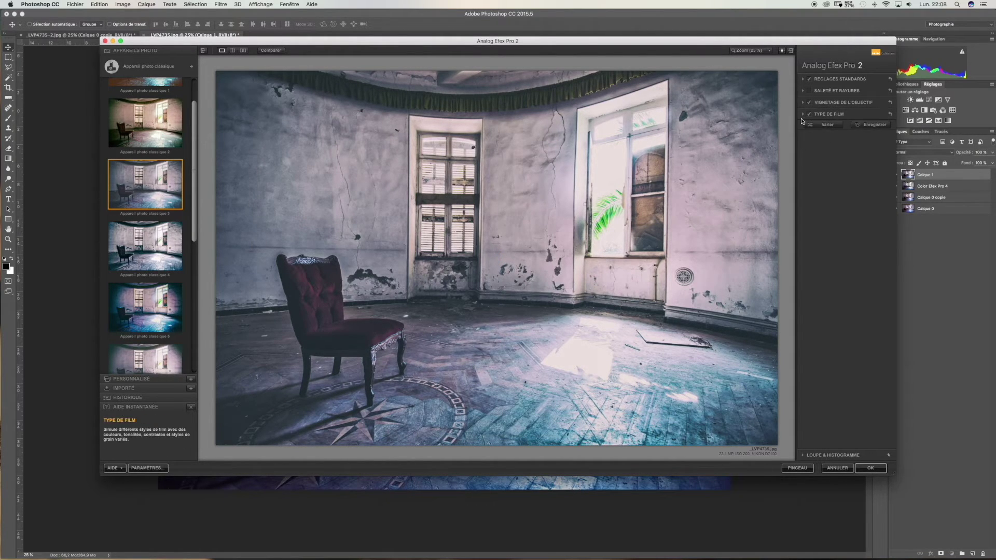
Switch the film type category to Froid, try films from its three rows, and return to the first film of the first row
{"action": "left_click", "coordinate": [803, 115]}
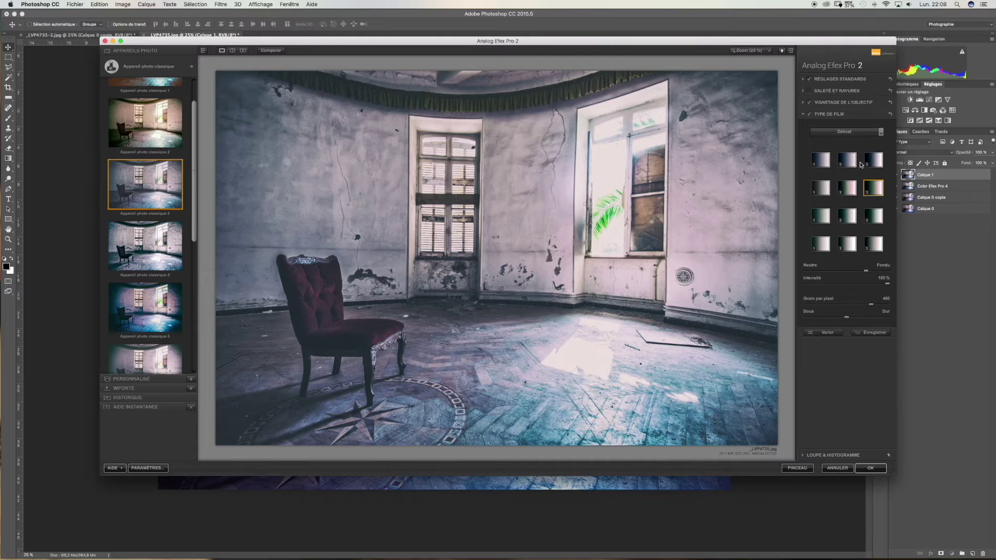
{"action": "left_click", "coordinate": [879, 134]}
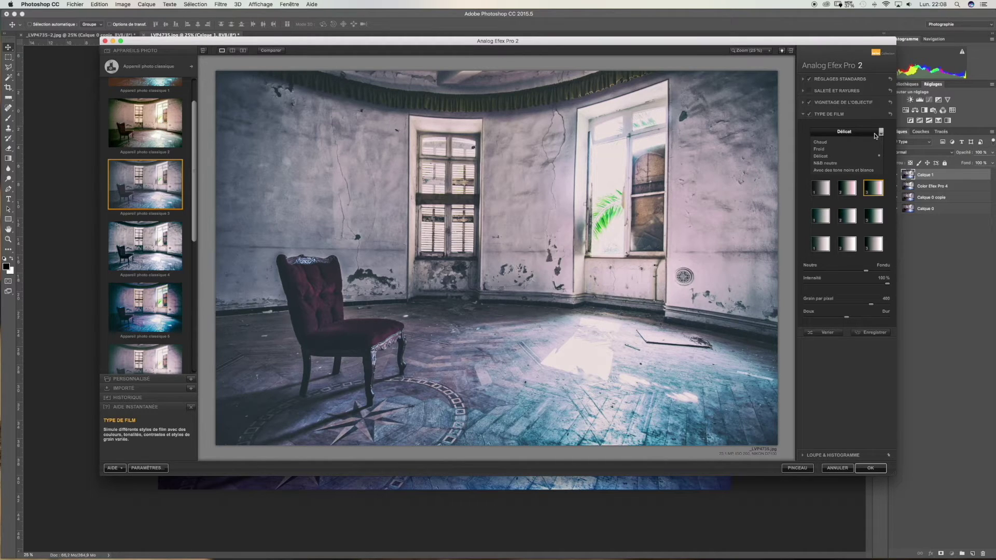
{"action": "left_click", "coordinate": [825, 149]}
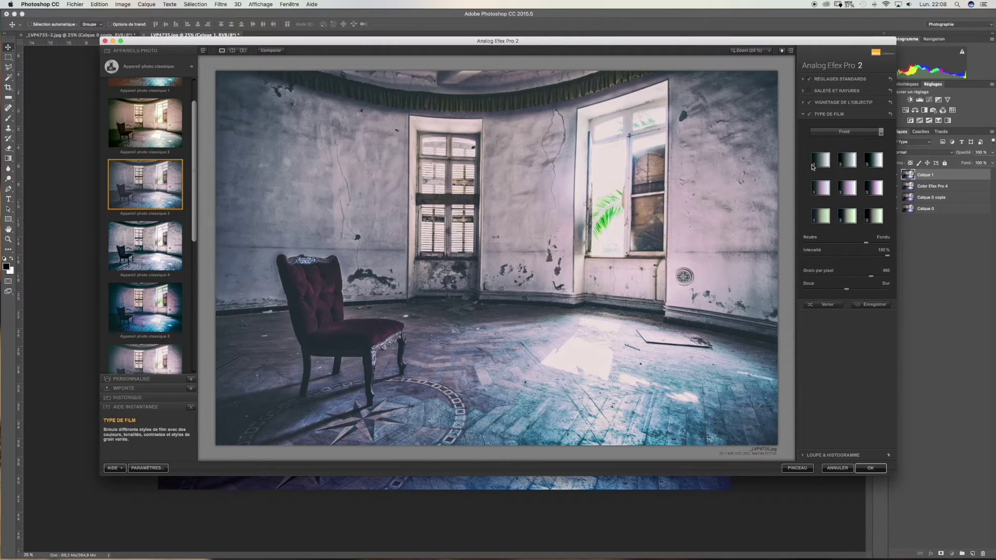
{"action": "left_click", "coordinate": [820, 163]}
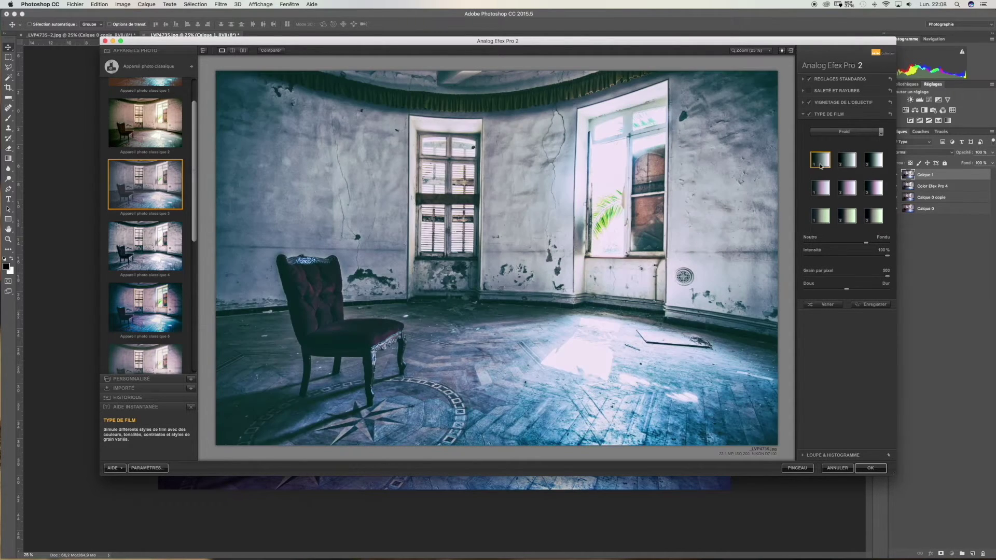
{"action": "left_click", "coordinate": [871, 165]}
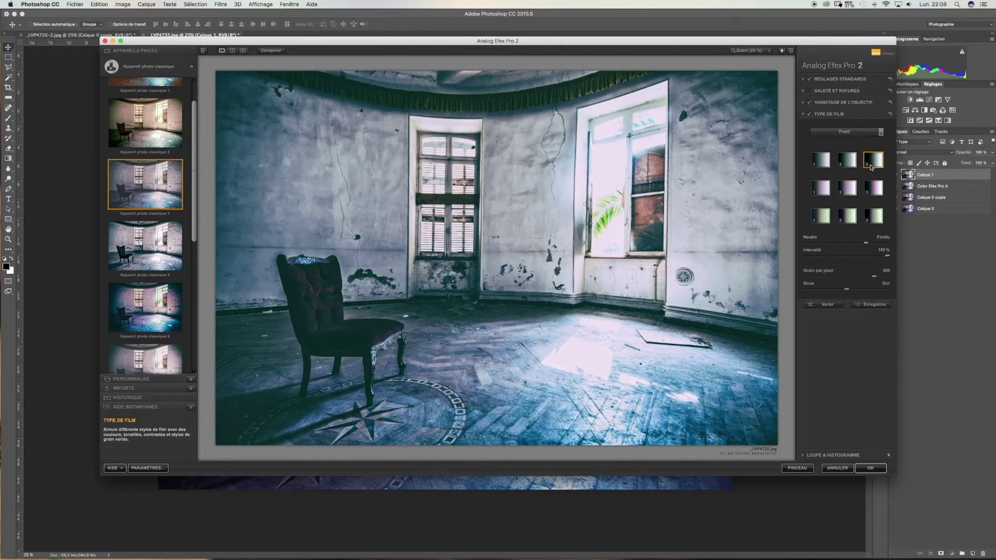
{"action": "left_click", "coordinate": [828, 166]}
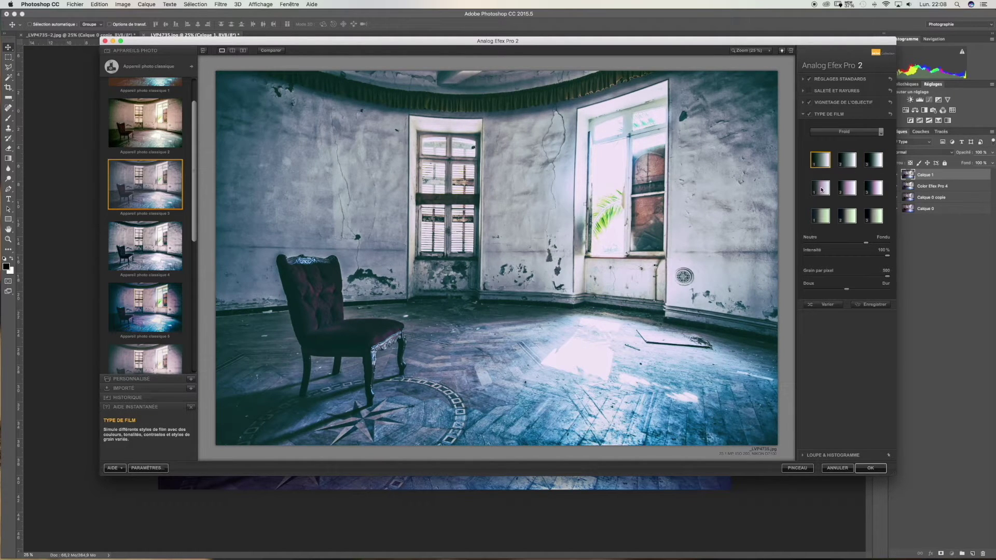
{"action": "left_click", "coordinate": [821, 190]}
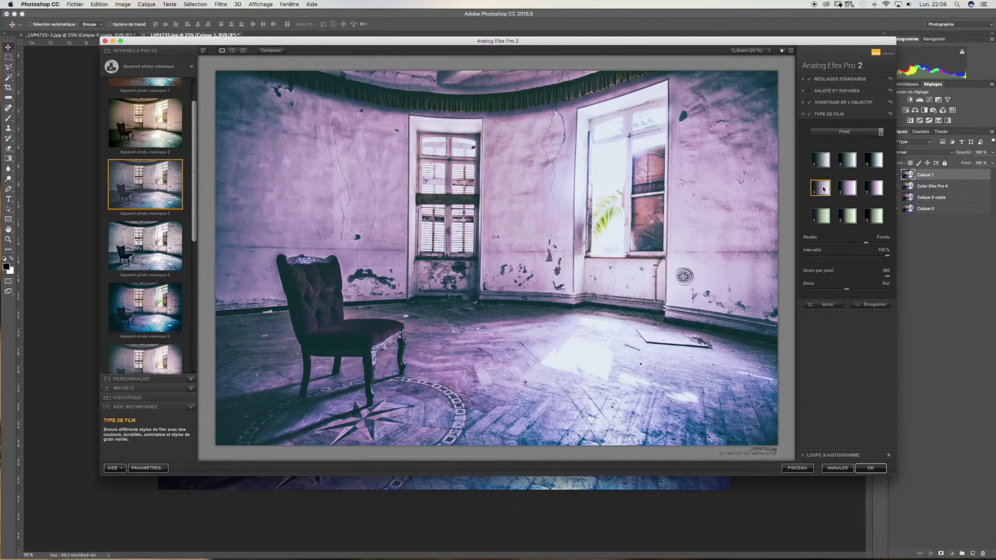
{"action": "left_click", "coordinate": [819, 213]}
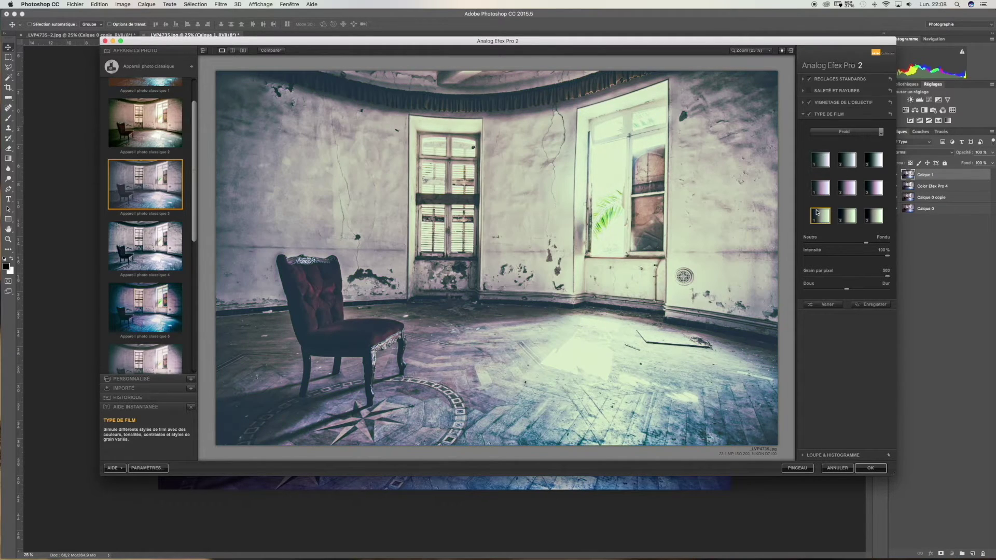
{"action": "left_click", "coordinate": [820, 162]}
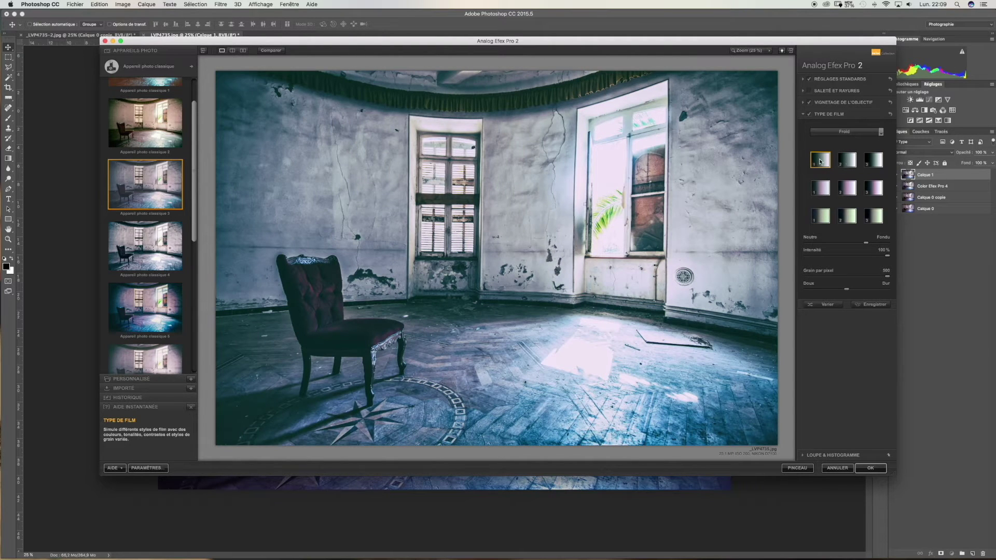
Compare the three films in the first row of the Froid category and keep the first one
{"action": "left_click", "coordinate": [847, 163]}
{"action": "left_click", "coordinate": [872, 167]}
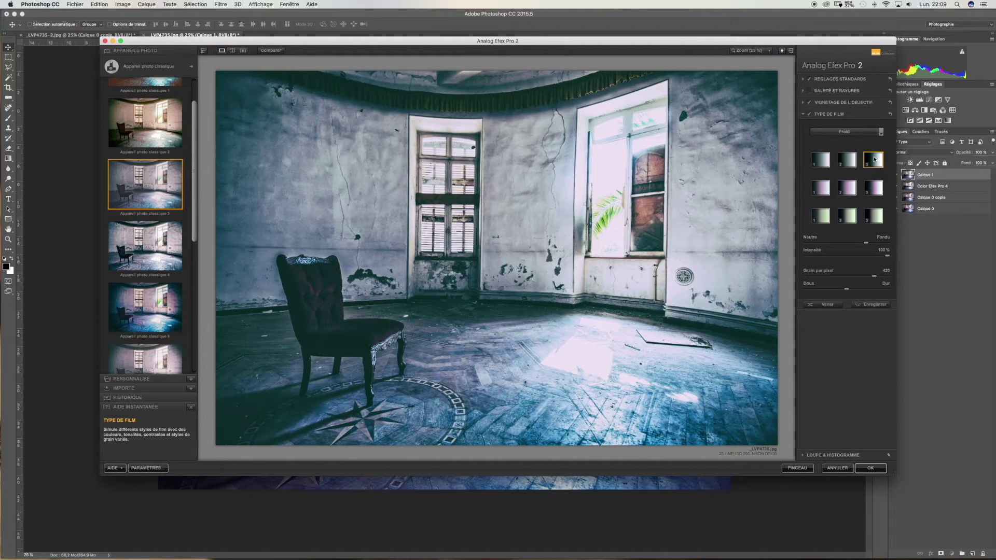
{"action": "left_click", "coordinate": [847, 162]}
{"action": "left_click", "coordinate": [822, 164]}
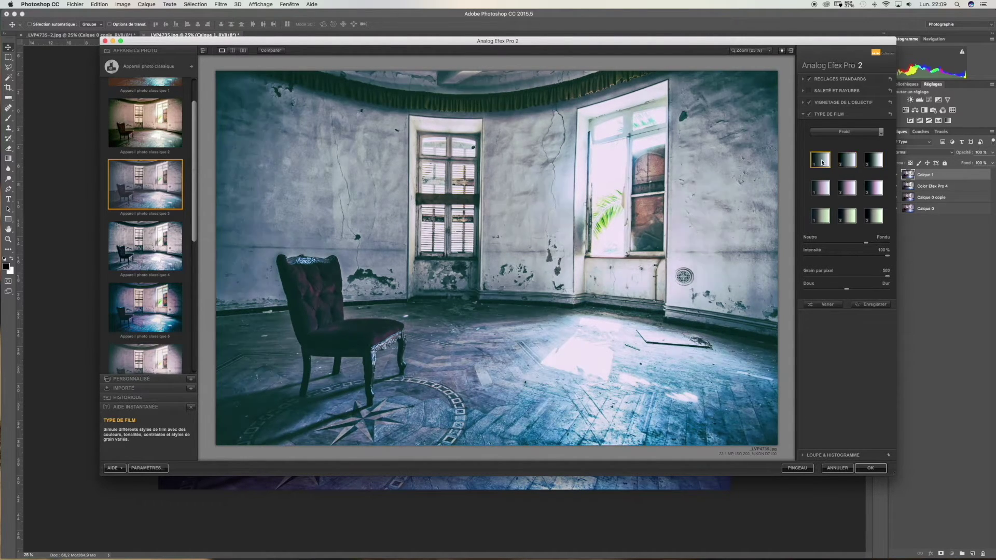
{"action": "left_click", "coordinate": [846, 164]}
{"action": "left_click", "coordinate": [823, 163]}
Shift the film fading back toward neutral, set the grain fully to Doux, and apply the Analog Efex Pro 2 effect
{"action": "left_click_drag", "start_coordinate": [865, 242], "coordinate": [885, 259]}
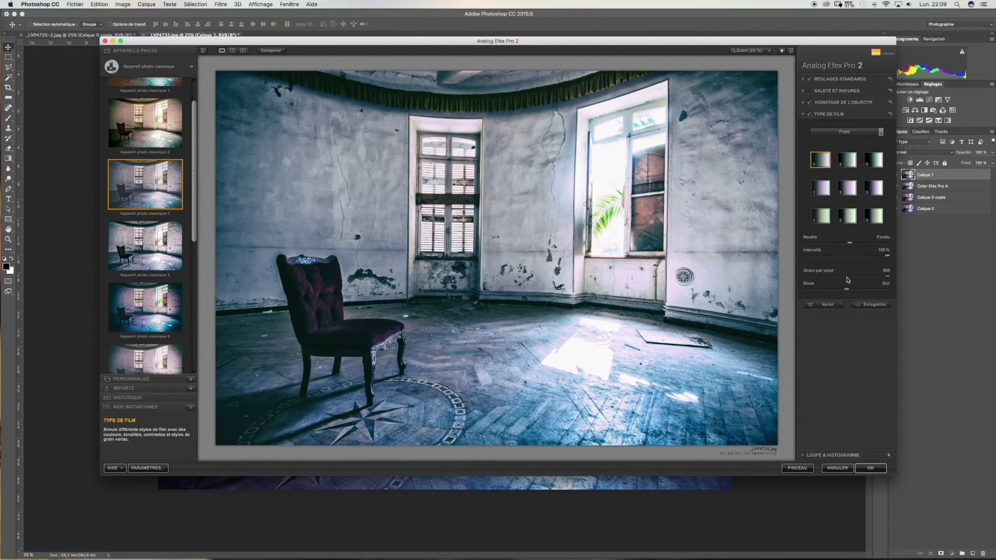
{"action": "left_click_drag", "start_coordinate": [887, 276], "coordinate": [804, 290]}
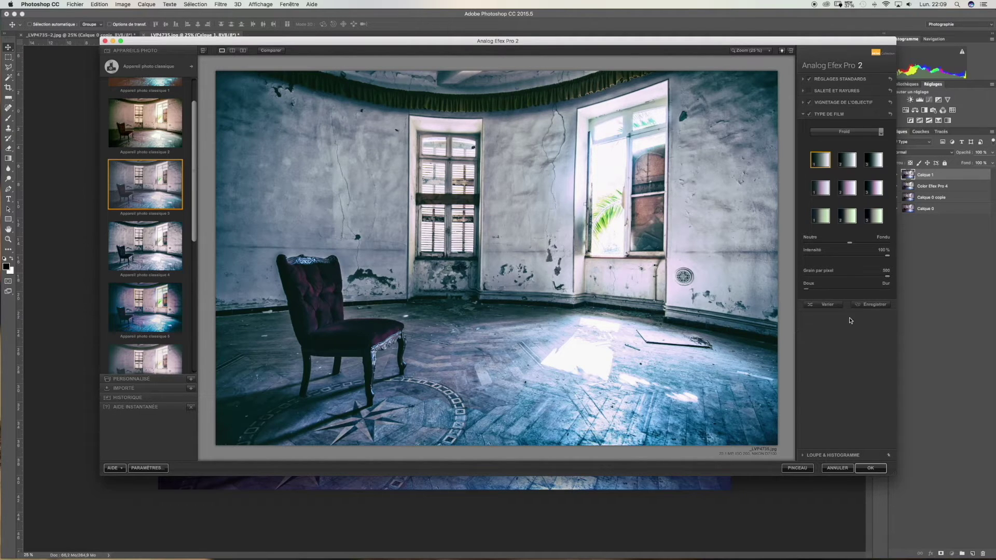
{"action": "left_click", "coordinate": [870, 468]}
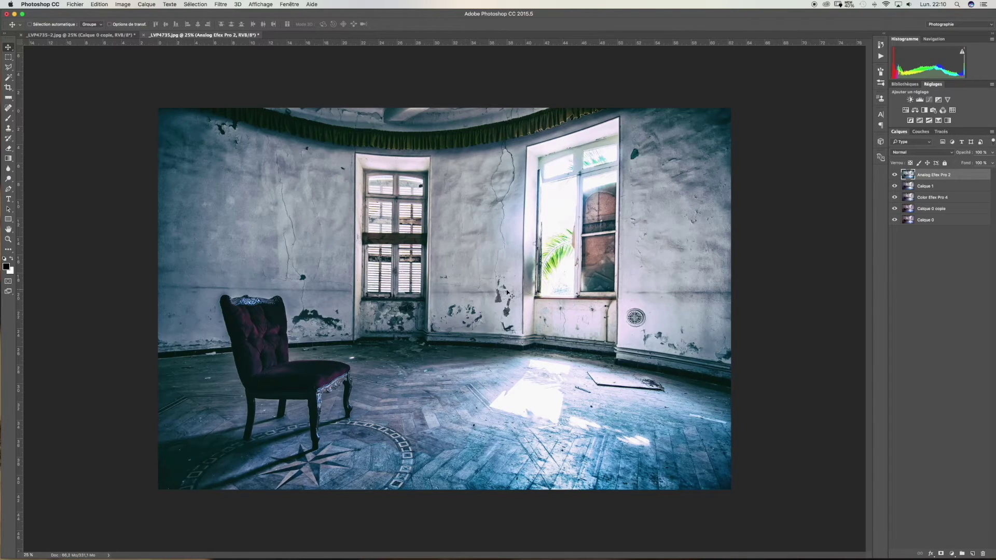
Examine the processed photo's detail up close and compare it with the original by hiding and reshowing the upper layers
{"action": "scroll", "coordinate": [507, 293], "scroll_direction": "up", "scroll_amount": 3}
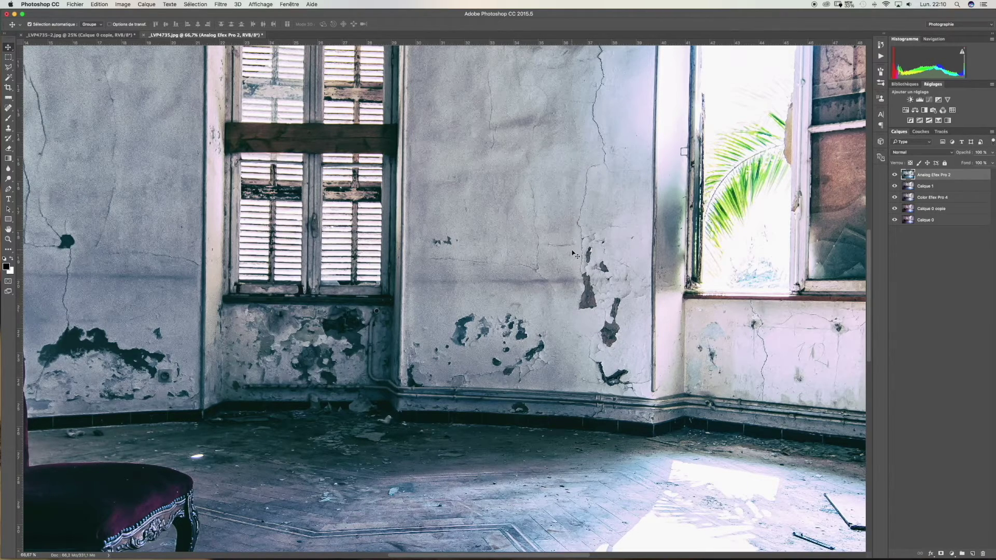
{"action": "scroll", "coordinate": [574, 254], "scroll_direction": "down", "scroll_amount": 3}
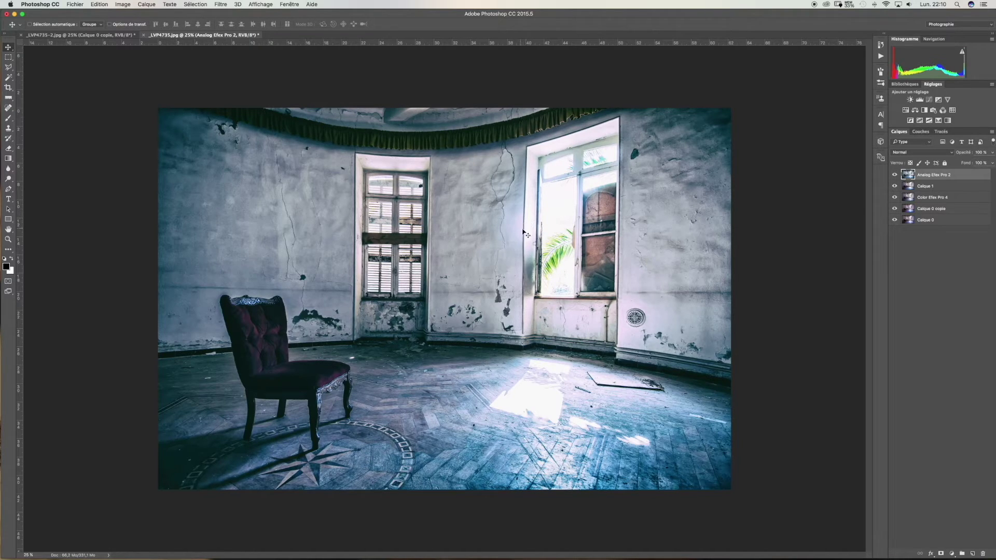
{"action": "left_click_drag", "start_coordinate": [894, 185], "coordinate": [894, 208]}
{"action": "left_click", "coordinate": [893, 175]}
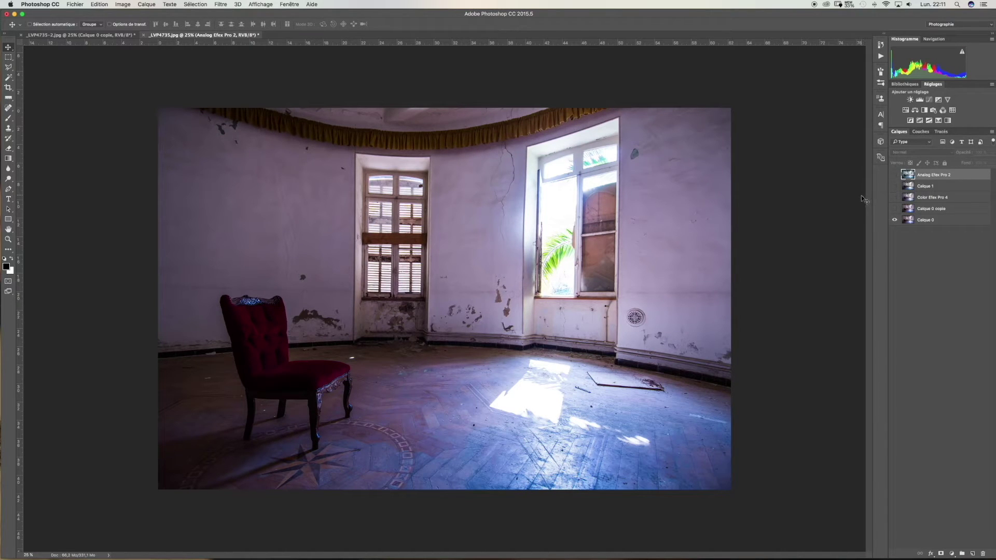
{"action": "left_click_drag", "start_coordinate": [893, 186], "coordinate": [894, 208]}
{"action": "left_click", "coordinate": [893, 175]}
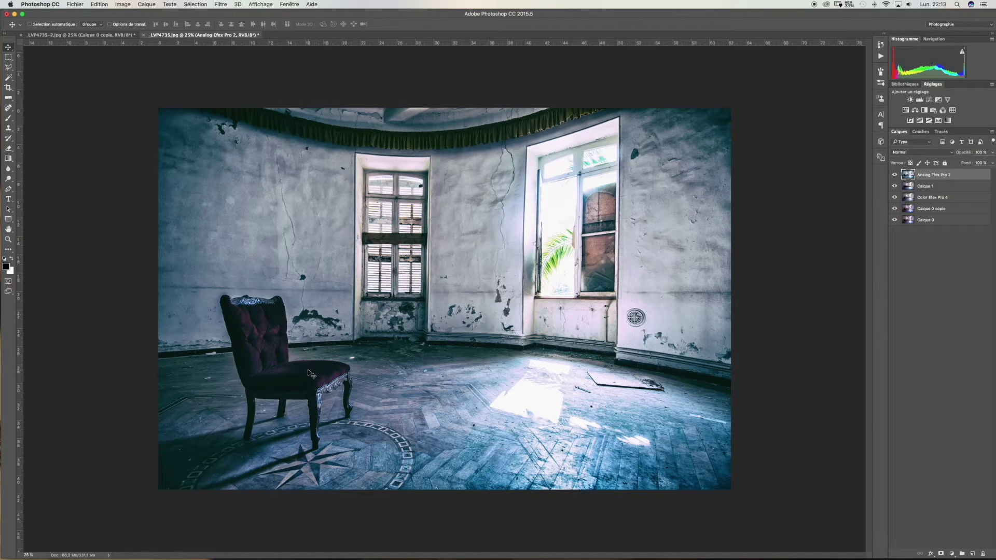
Switch to the bright photo _LVP4735-2.jpg and select the red chair by tracing its outline with the Magnetic Lasso
{"action": "left_click", "coordinate": [106, 35]}
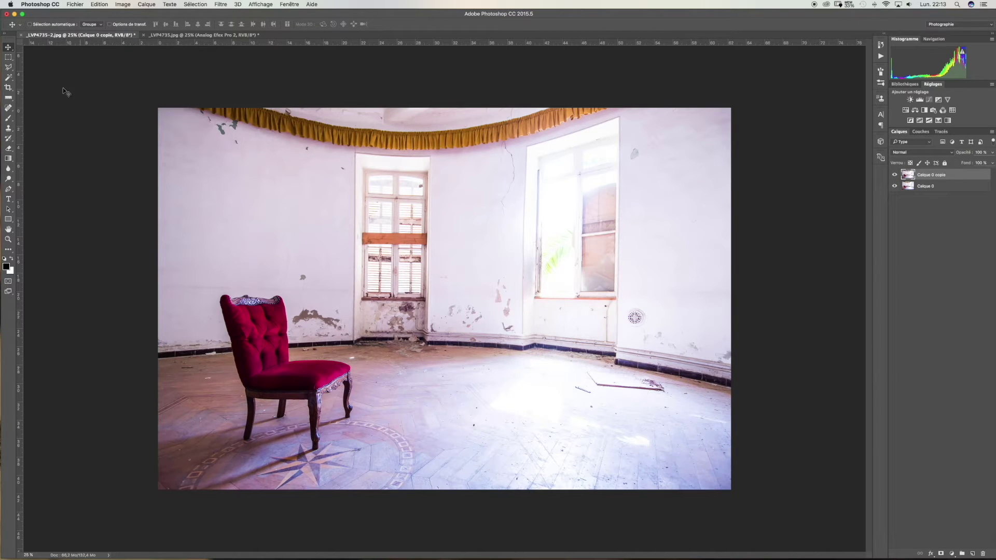
{"action": "left_click", "coordinate": [9, 68]}
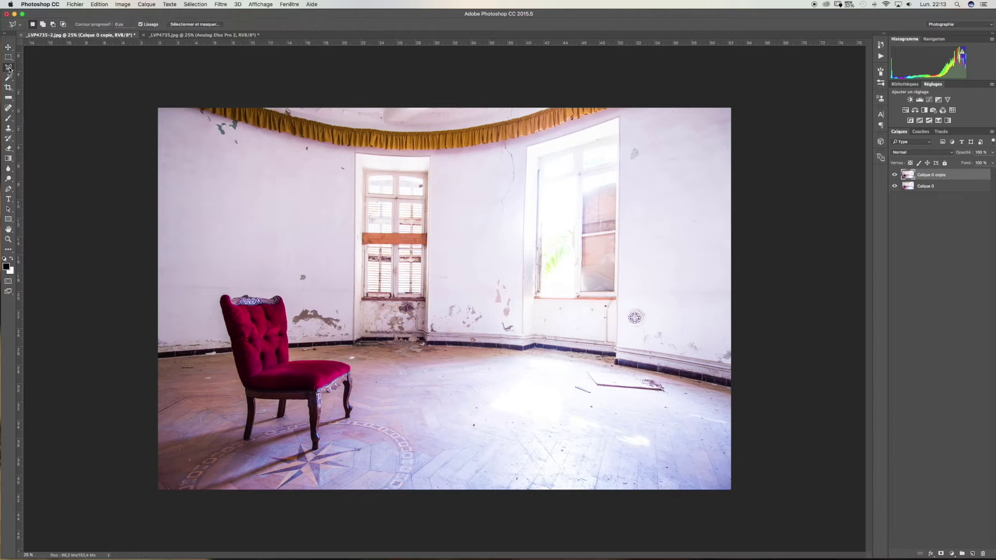
{"action": "right_click", "coordinate": [8, 69]}
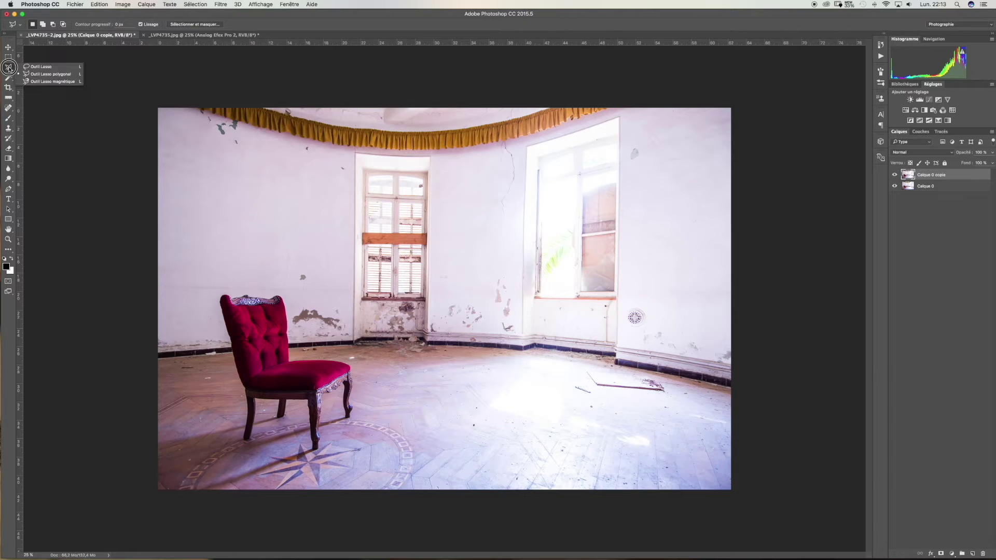
{"action": "left_click", "coordinate": [52, 81]}
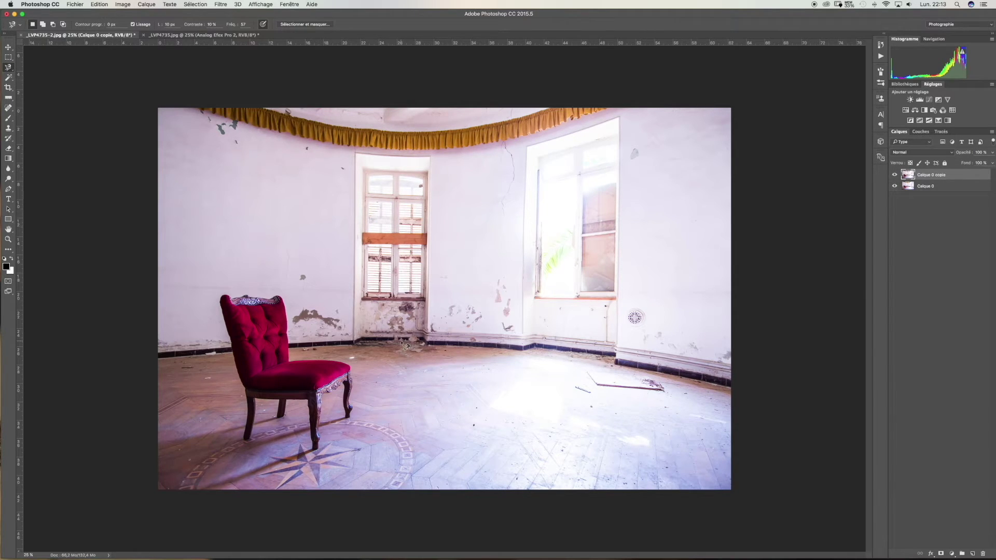
{"action": "key", "text": "super+plus"}
{"action": "key", "text": "super+plus"}
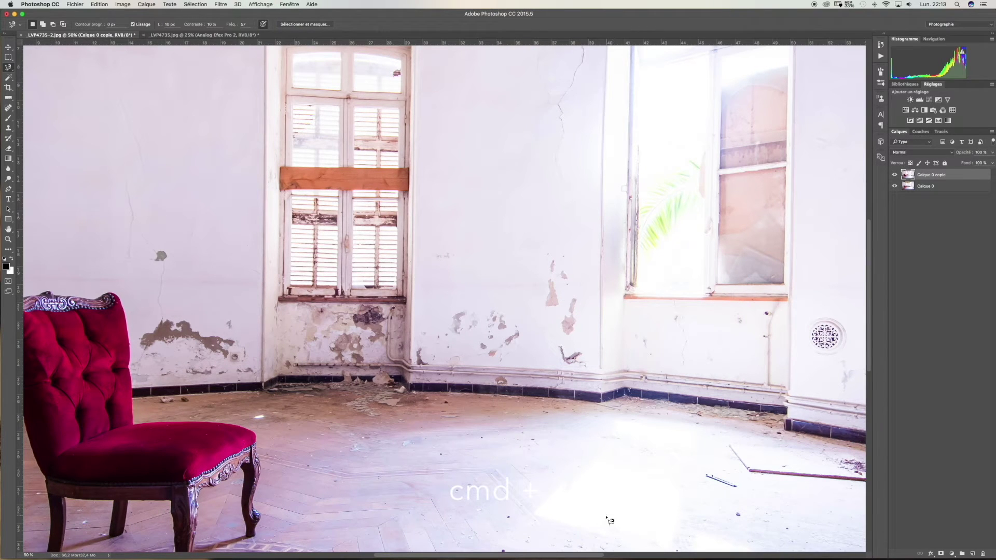
{"action": "left_click_drag", "start_coordinate": [574, 554], "coordinate": [502, 554]}
{"action": "left_click_drag", "start_coordinate": [867, 278], "coordinate": [873, 324]}
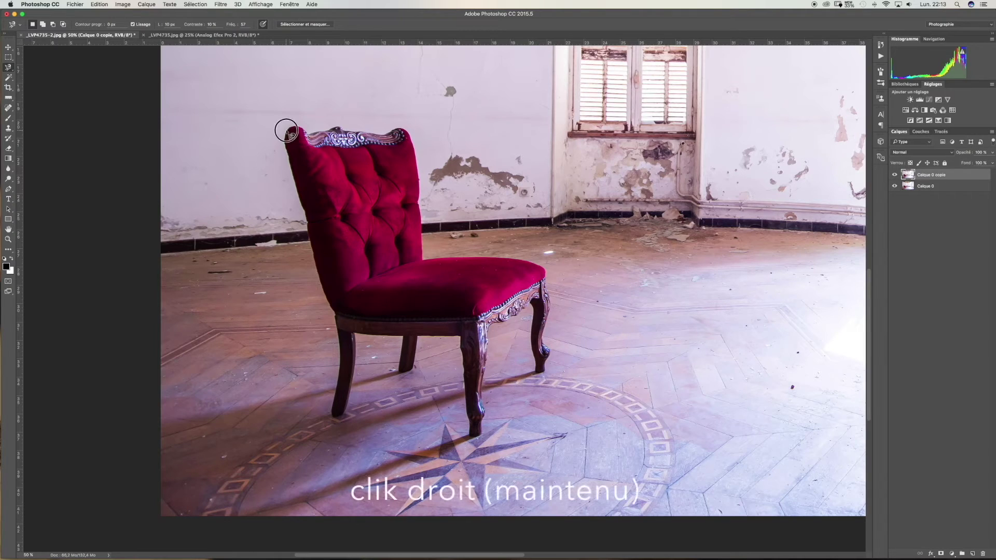
{"action": "mouse_move", "coordinate": [285, 148]}
{"action": "left_mouse_down"}
{"action": "mouse_move", "coordinate": [339, 326]}
{"action": "mouse_move", "coordinate": [333, 420]}
{"action": "mouse_move", "coordinate": [351, 411]}
{"action": "mouse_move", "coordinate": [359, 336]}
{"action": "mouse_move", "coordinate": [405, 340]}
{"action": "mouse_move", "coordinate": [404, 376]}
{"action": "mouse_move", "coordinate": [421, 374]}
{"action": "mouse_move", "coordinate": [424, 340]}
{"action": "mouse_move", "coordinate": [463, 340]}
{"action": "mouse_move", "coordinate": [472, 439]}
{"action": "mouse_move", "coordinate": [482, 444]}
{"action": "mouse_move", "coordinate": [496, 328]}
{"action": "mouse_move", "coordinate": [538, 304]}
{"action": "mouse_move", "coordinate": [539, 367]}
{"action": "mouse_move", "coordinate": [548, 373]}
{"action": "mouse_move", "coordinate": [549, 275]}
{"action": "mouse_move", "coordinate": [505, 261]}
{"action": "mouse_move", "coordinate": [442, 261]}
{"action": "mouse_move", "coordinate": [420, 231]}
{"action": "mouse_move", "coordinate": [415, 144]}
{"action": "mouse_move", "coordinate": [404, 131]}
{"action": "mouse_move", "coordinate": [291, 133]}
{"action": "left_mouse_up"}
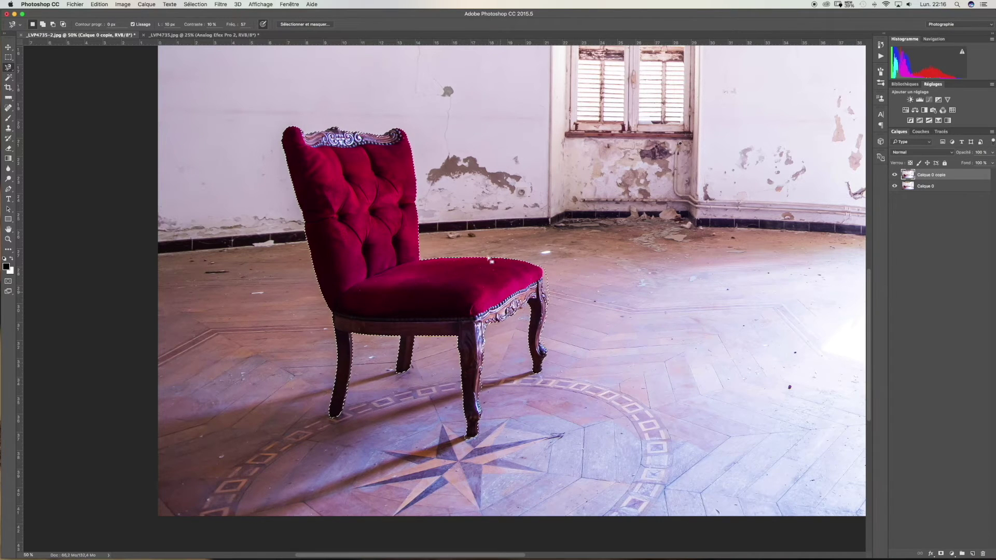
Open the chair selection in Select and Mask, show the edge, enable the smart radius, and set the radius to 2 px
{"action": "left_click", "coordinate": [305, 25]}
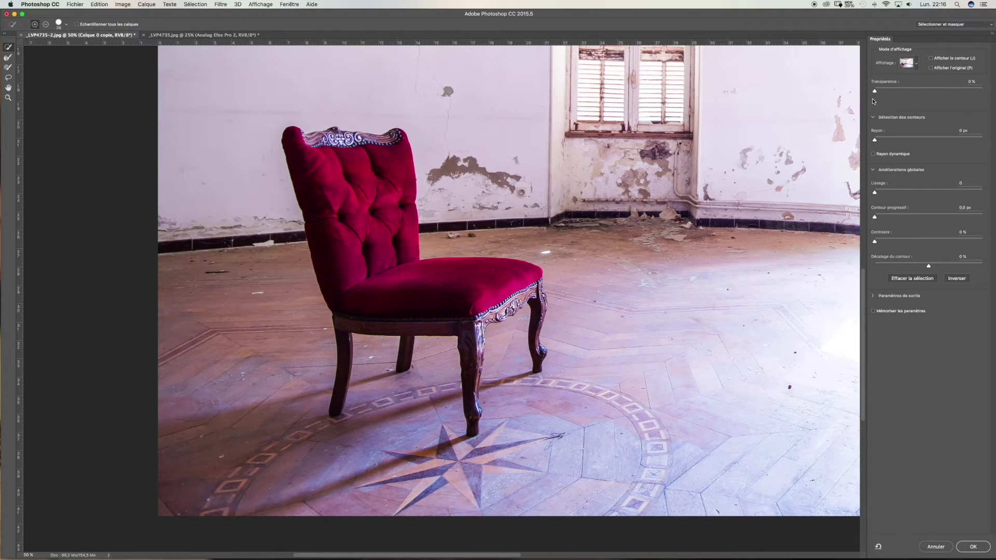
{"action": "left_click", "coordinate": [931, 58]}
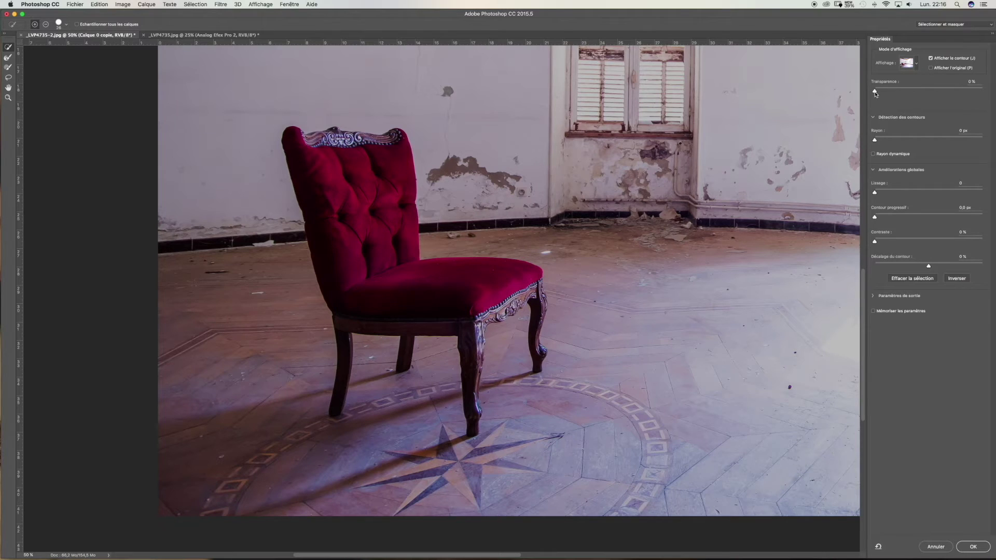
{"action": "left_click", "coordinate": [873, 154]}
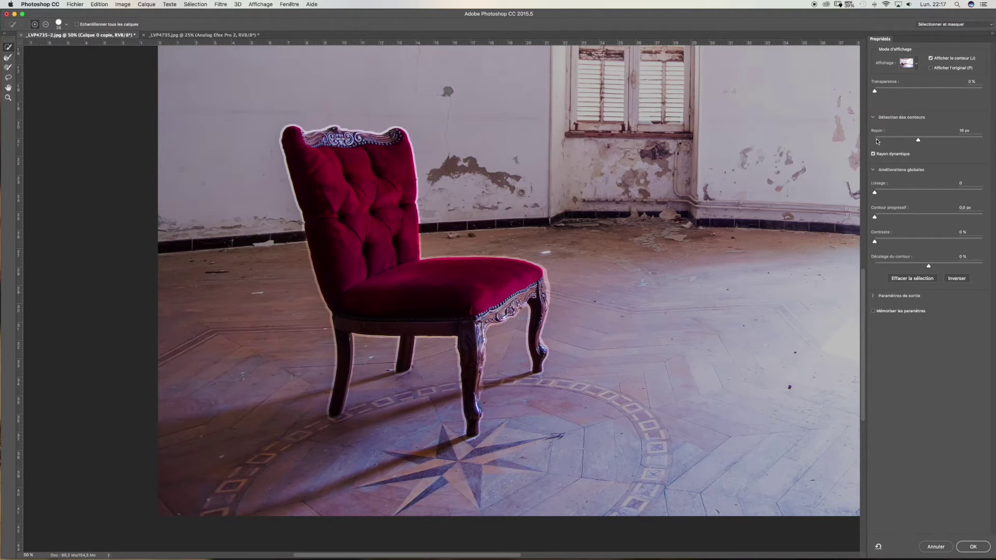
{"action": "left_click_drag", "start_coordinate": [918, 142], "coordinate": [888, 150]}
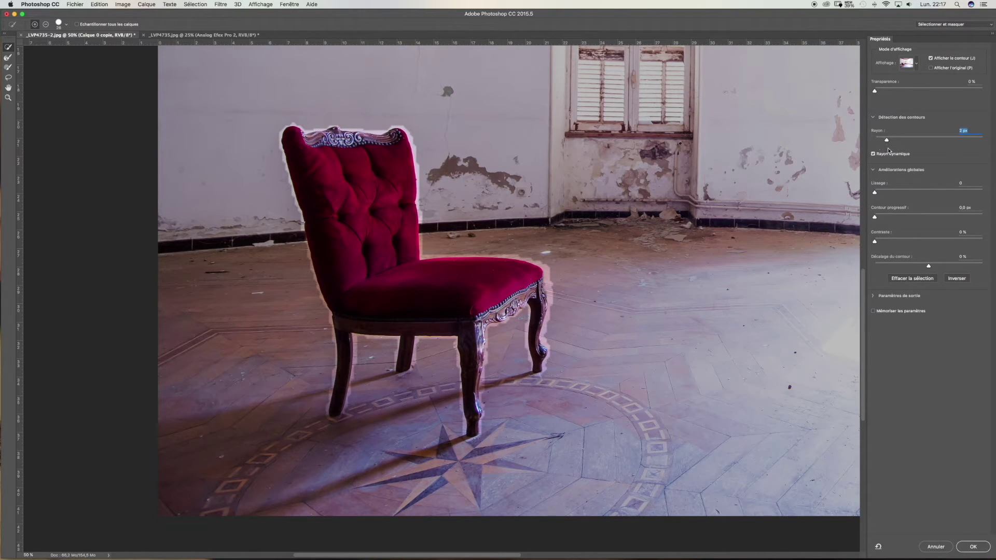
Increase the edge-detection radius with the smart radius kept on, and feather the chair selection's contour slightly
{"action": "left_click", "coordinate": [873, 153]}
{"action": "left_click_drag", "start_coordinate": [887, 146], "coordinate": [895, 145]}
{"action": "mouse_move", "coordinate": [877, 224]}
{"action": "left_mouse_down"}
{"action": "mouse_move", "coordinate": [903, 222]}
{"action": "mouse_move", "coordinate": [891, 218]}
{"action": "left_mouse_up"}
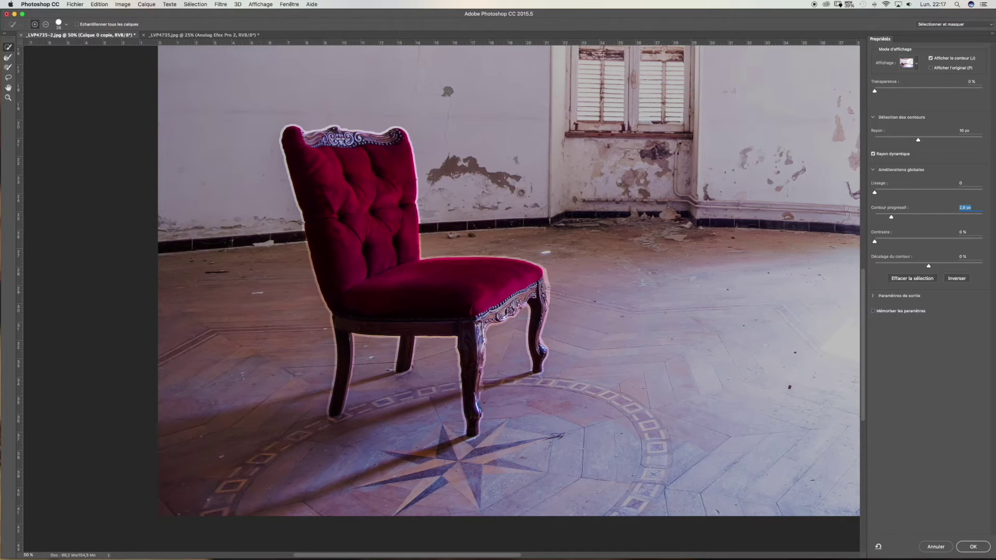
Subtract the stray area beside the chair's front seat corner from the selection, and apply the refined selection
{"action": "left_click", "coordinate": [46, 25]}
{"action": "left_click", "coordinate": [555, 279]}
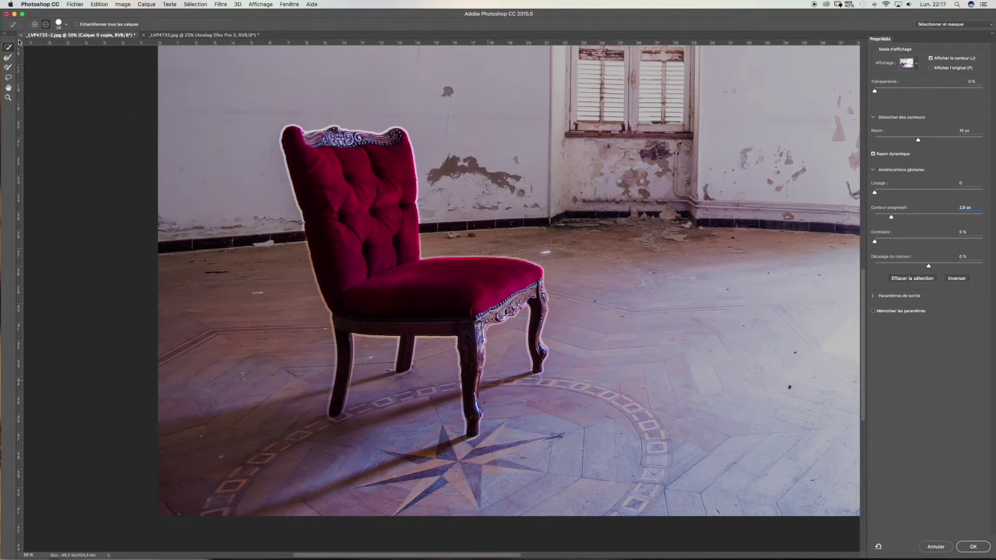
{"action": "left_click", "coordinate": [35, 25]}
{"action": "left_click", "coordinate": [46, 24]}
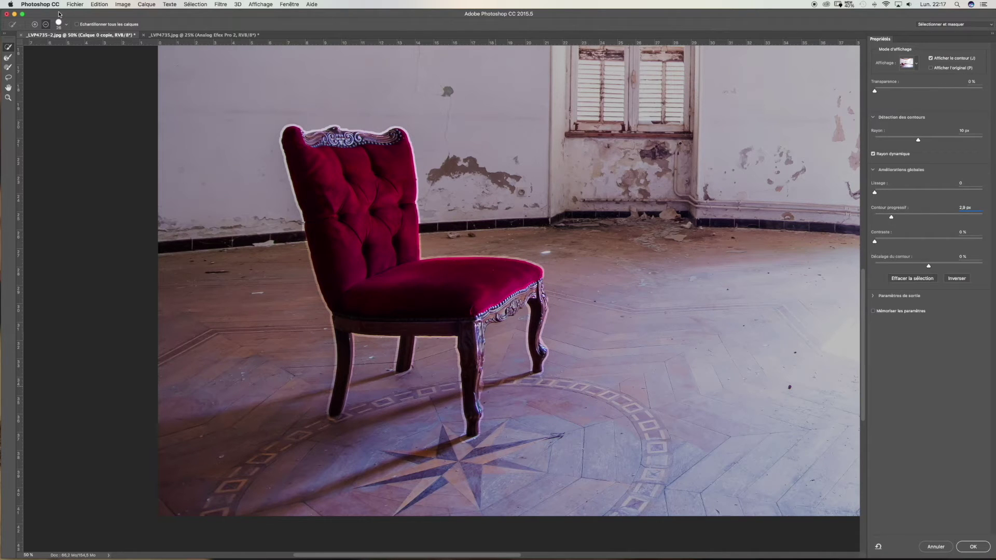
{"action": "left_click", "coordinate": [94, 4]}
{"action": "left_click", "coordinate": [112, 15]}
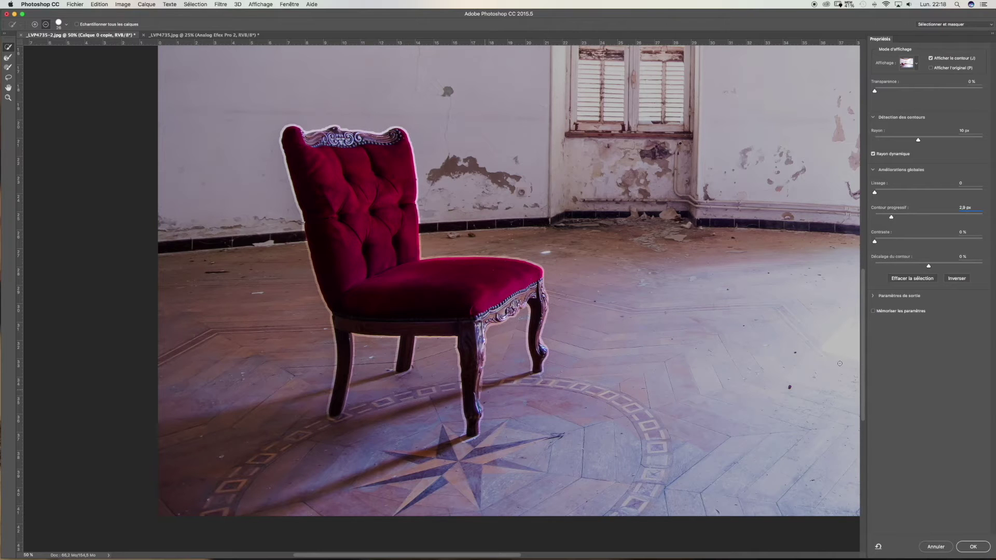
{"action": "left_click", "coordinate": [983, 546]}
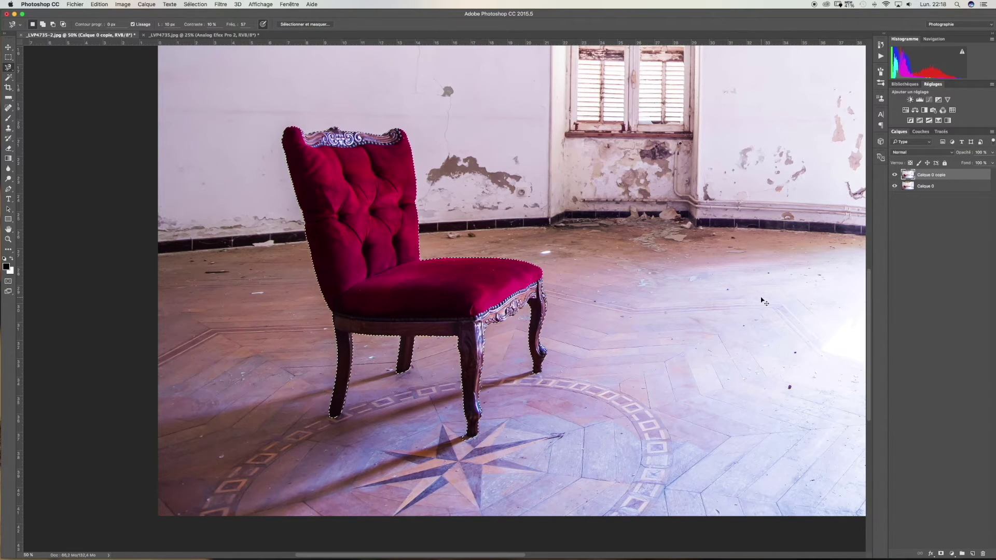
Copy the selected chair onto its own layer, and inspect the cutout alone before showing the other layers again
{"action": "key", "text": "super+minus"}
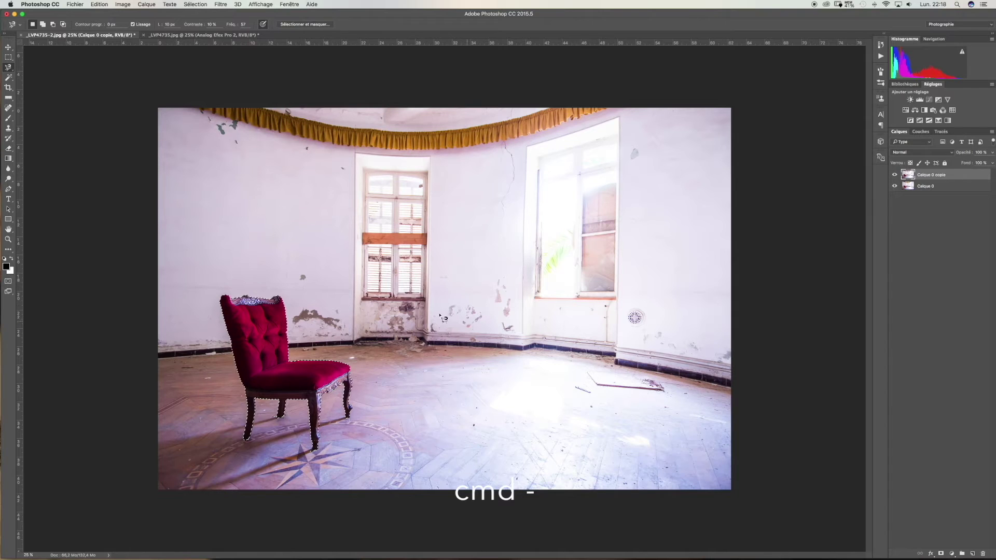
{"action": "left_click", "coordinate": [8, 47]}
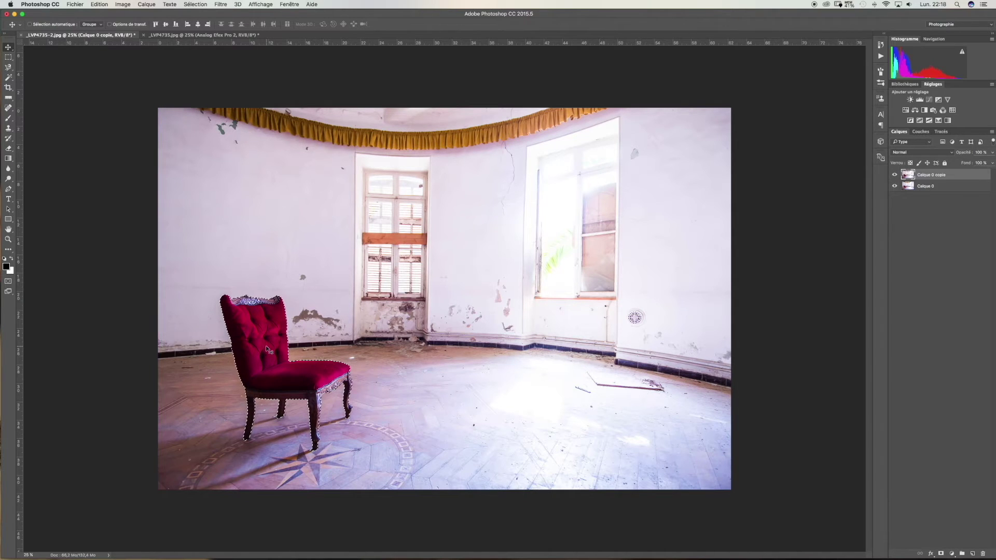
{"action": "key", "text": "super+j"}
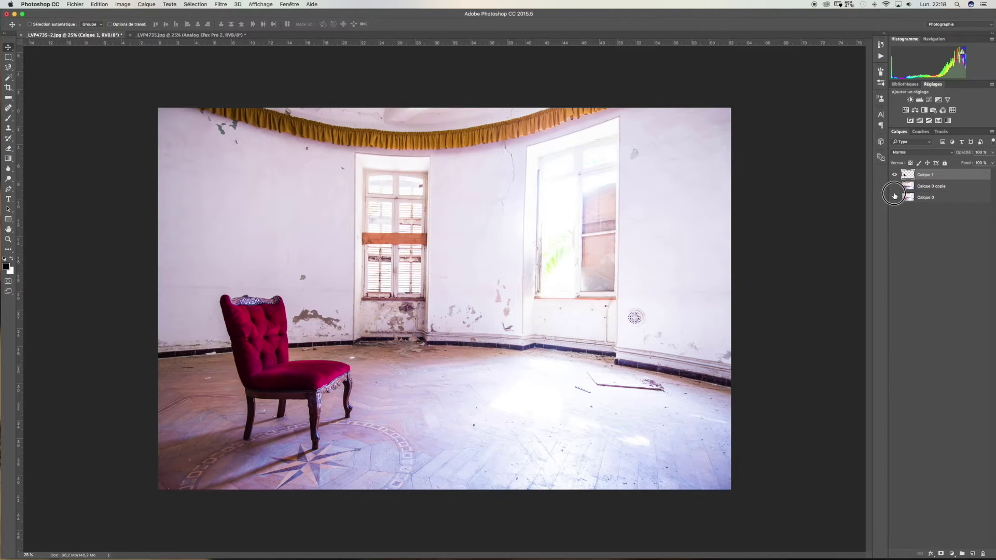
{"action": "left_click", "coordinate": [894, 175], "text": "alt"}
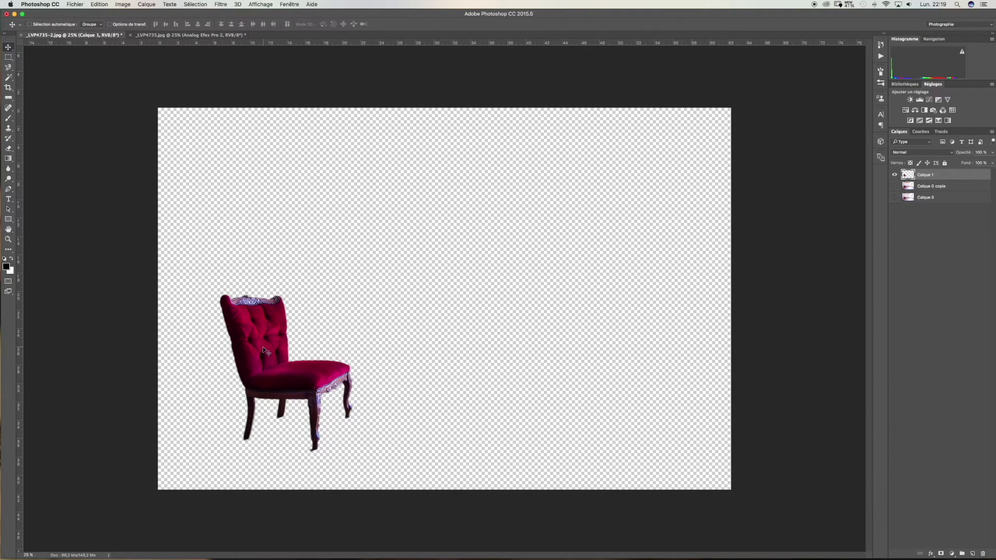
{"action": "left_click_drag", "start_coordinate": [895, 186], "coordinate": [895, 198]}
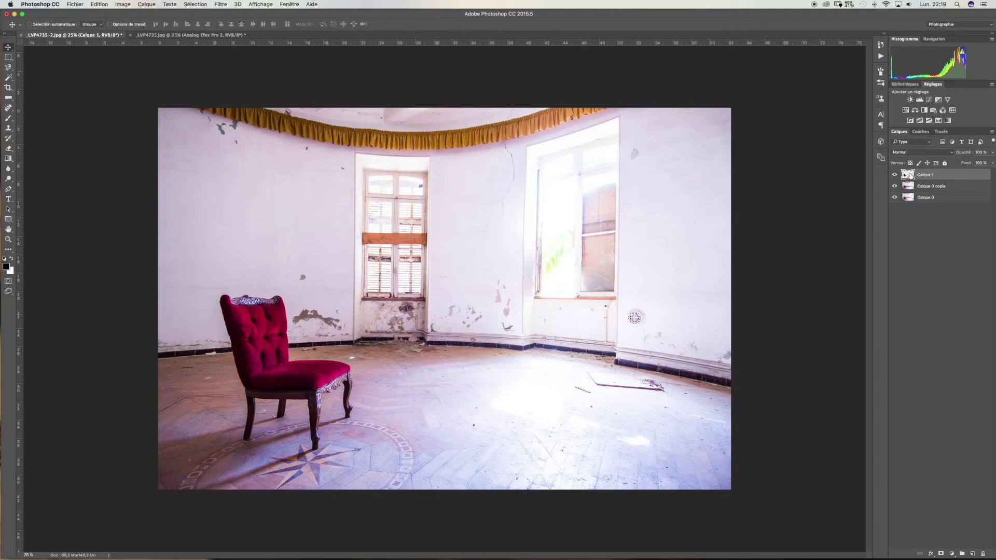
Move the chair cutout into _LVP4735.jpg exactly over the dark chair, and check its edges up close
{"action": "mouse_move", "coordinate": [270, 356]}
{"action": "left_mouse_down"}
{"action": "mouse_move", "coordinate": [289, 318]}
{"action": "mouse_move", "coordinate": [444, 256]}
{"action": "mouse_move", "coordinate": [417, 331]}
{"action": "mouse_move", "coordinate": [425, 293]}
{"action": "mouse_move", "coordinate": [195, 107]}
{"action": "mouse_move", "coordinate": [207, 195]}
{"action": "mouse_move", "coordinate": [266, 291]}
{"action": "mouse_move", "coordinate": [186, 34]}
{"action": "mouse_move", "coordinate": [269, 371]}
{"action": "left_mouse_up"}
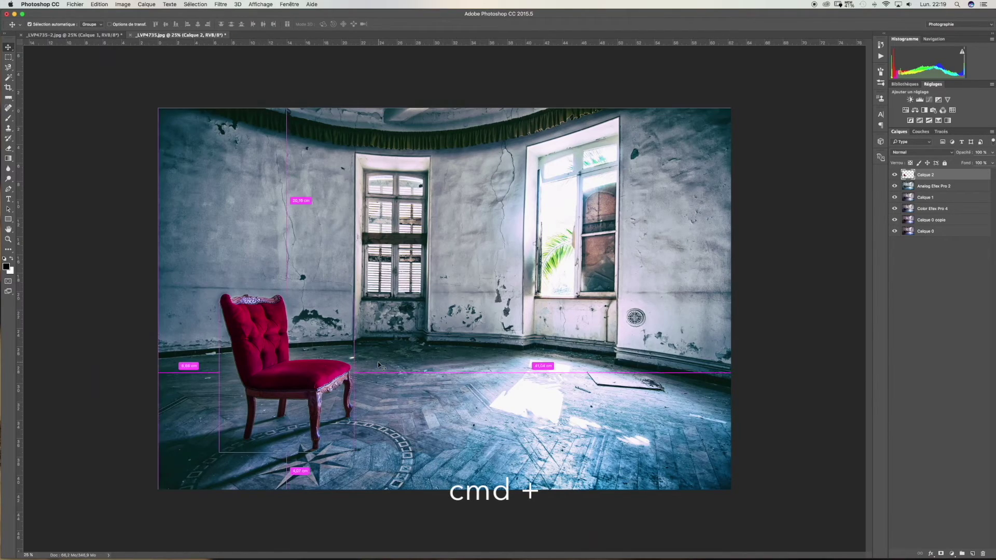
{"action": "key", "text": "super+plus"}
{"action": "key", "text": "super+plus"}
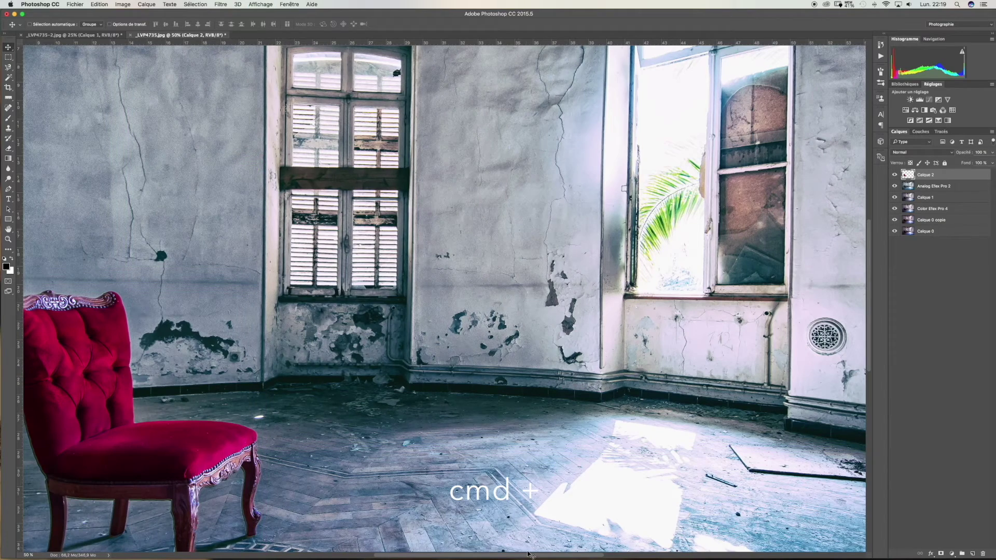
{"action": "scroll", "coordinate": [533, 557], "scroll_direction": "left", "scroll_amount": 10}
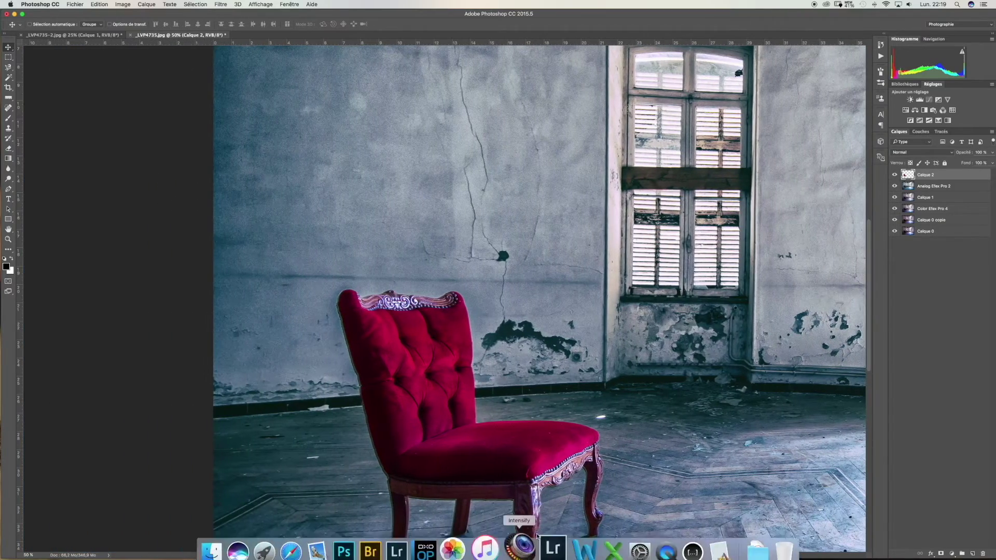
{"action": "left_click_drag", "start_coordinate": [866, 271], "coordinate": [865, 320]}
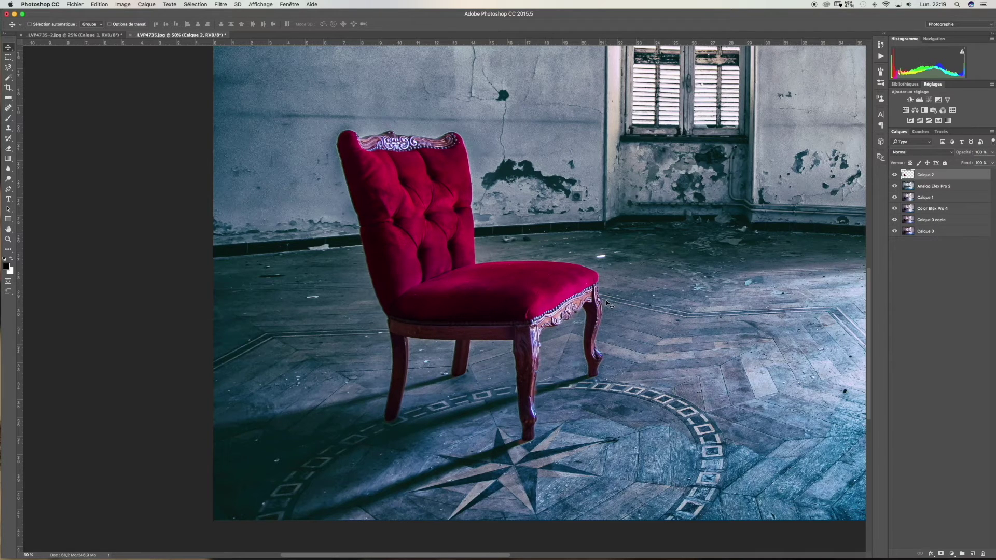
{"action": "key", "text": "super+minus"}
{"action": "key", "text": "super+minus"}
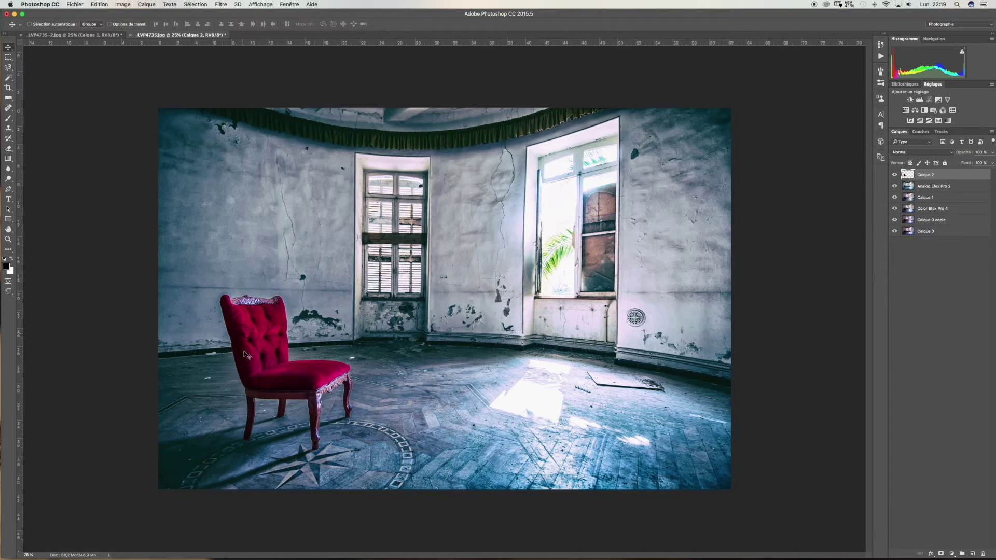
Compare the bright photo with the composite, and view the composite with the red chair layer hidden and reshown
{"action": "left_click", "coordinate": [31, 35]}
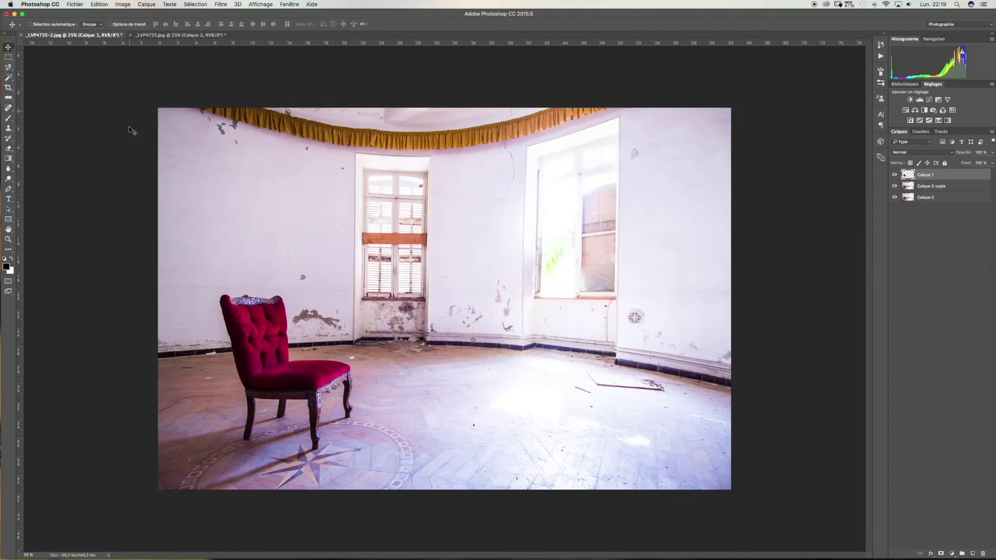
{"action": "left_click", "coordinate": [157, 37]}
{"action": "left_click", "coordinate": [116, 35]}
{"action": "left_click", "coordinate": [171, 35]}
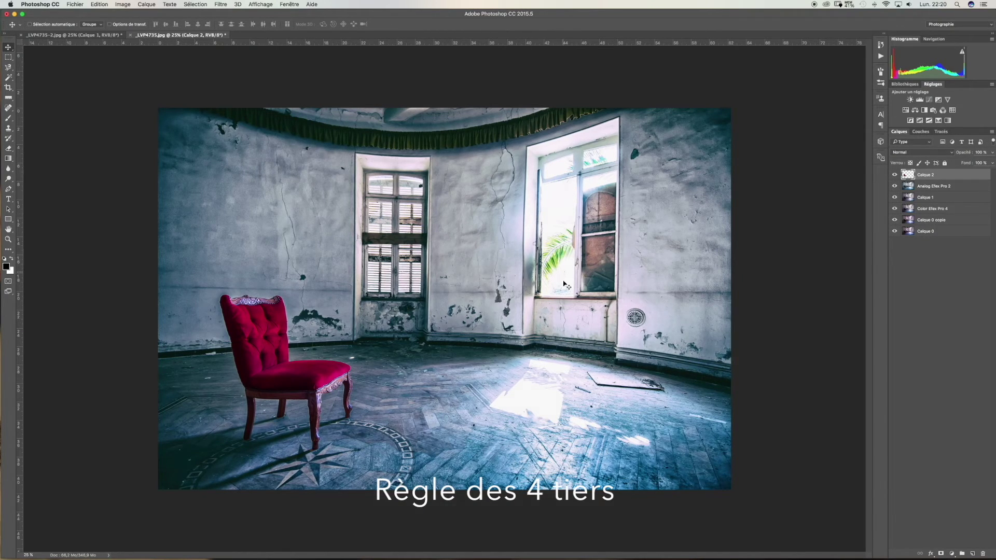
{"action": "key", "text": "c"}
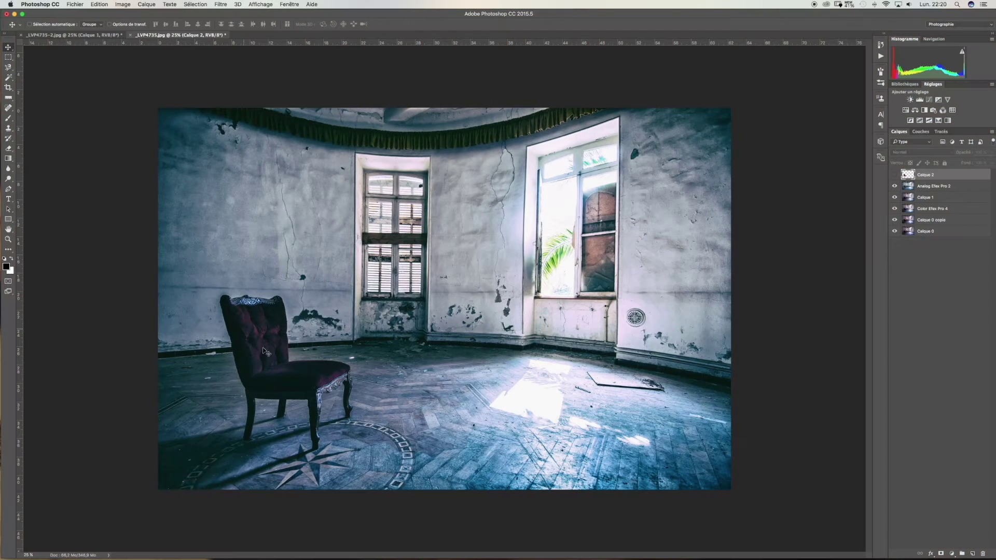
{"action": "left_click", "coordinate": [894, 174]}
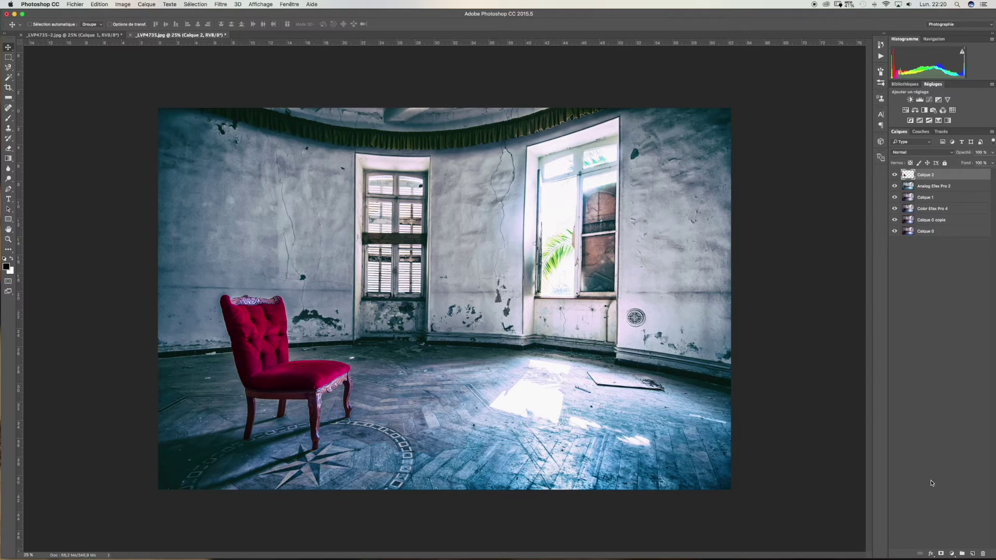
Add a layer mask to the red chair layer and draw a black-to-white gradient darkening the chair's lower left side
{"action": "left_click", "coordinate": [941, 553]}
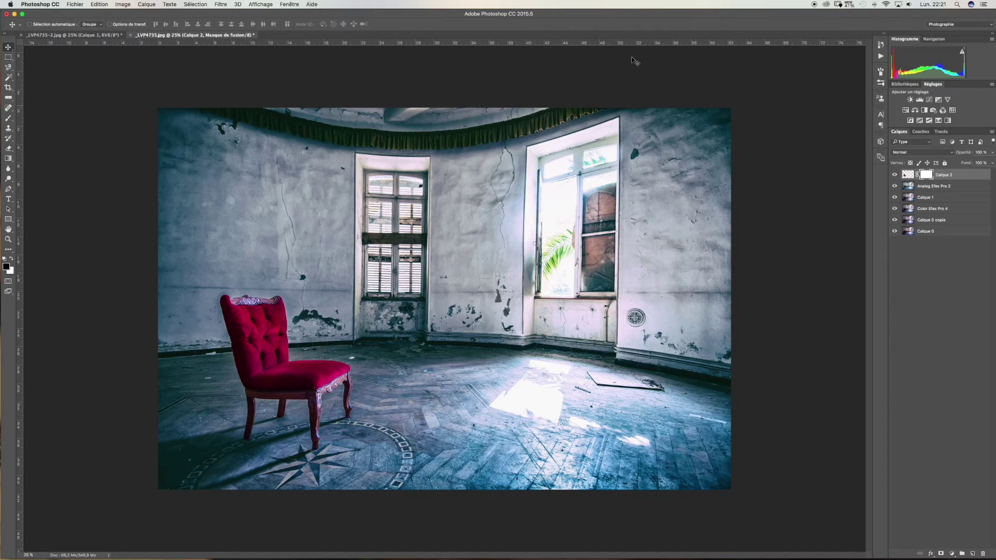
{"action": "left_click", "coordinate": [9, 160]}
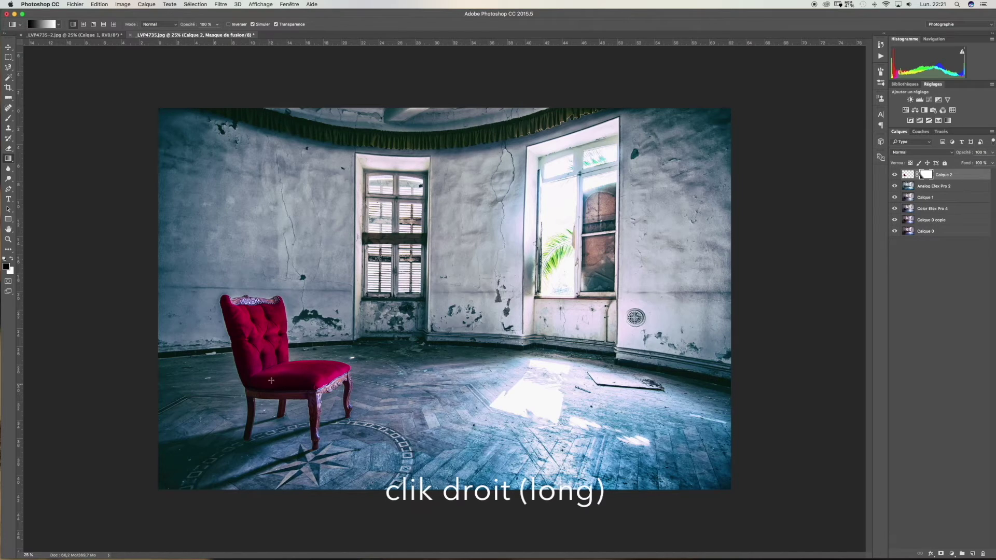
{"action": "left_click_drag", "start_coordinate": [218, 406], "coordinate": [287, 362]}
{"action": "left_click_drag", "start_coordinate": [230, 410], "coordinate": [311, 387]}
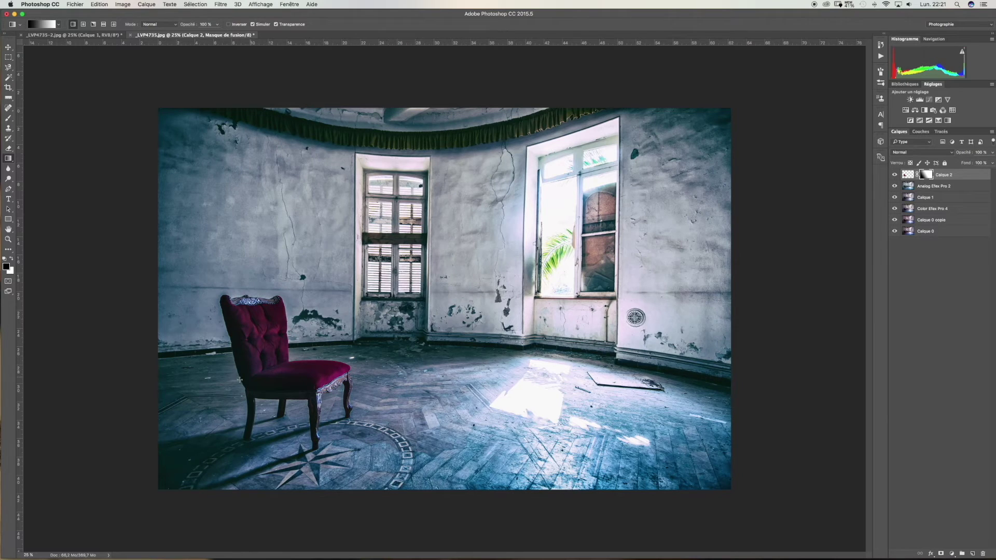
{"action": "left_click_drag", "start_coordinate": [206, 417], "coordinate": [281, 361]}
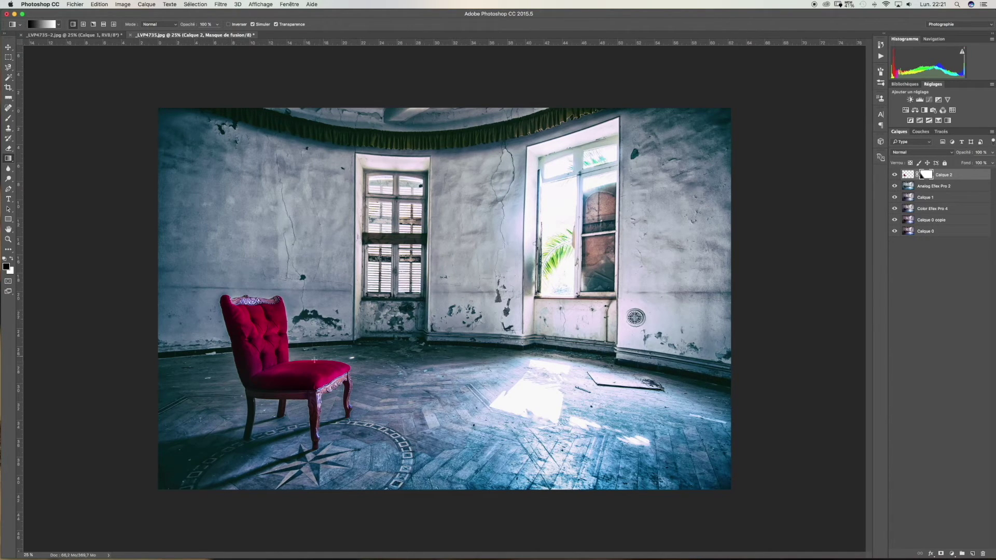
{"action": "mouse_move", "coordinate": [224, 418]}
{"action": "left_mouse_down"}
{"action": "mouse_move", "coordinate": [280, 368]}
{"action": "mouse_move", "coordinate": [297, 370]}
{"action": "left_mouse_up"}
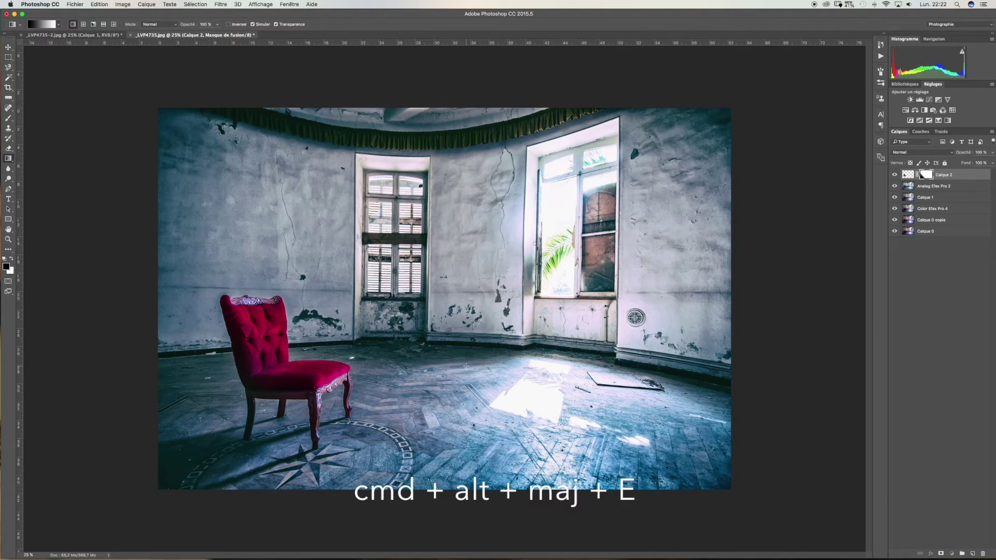
Stamp all visible layers into a new merged layer above the masked chair
{"action": "key", "text": "super+alt+shift+e"}
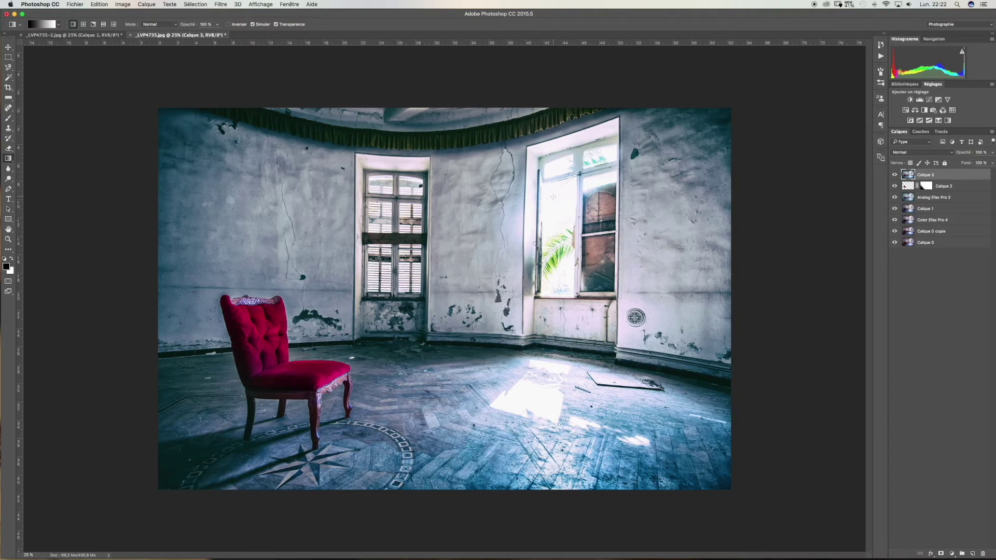
{"action": "key", "text": "v"}
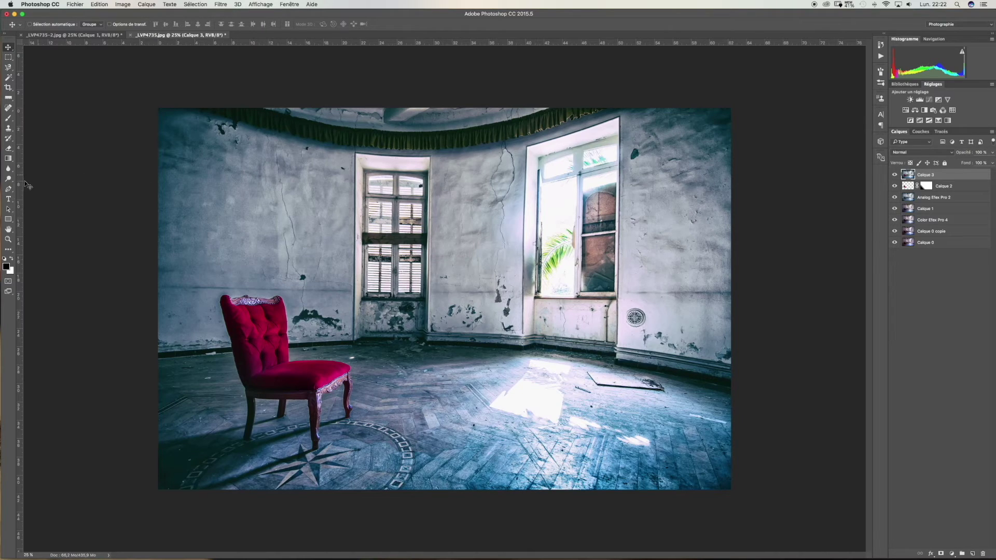
Draw a rectangle about 4400 by 1240 px from the right window past the photo's left edge, and fill it white
{"action": "left_click_drag", "start_coordinate": [8, 222], "coordinate": [34, 220]}
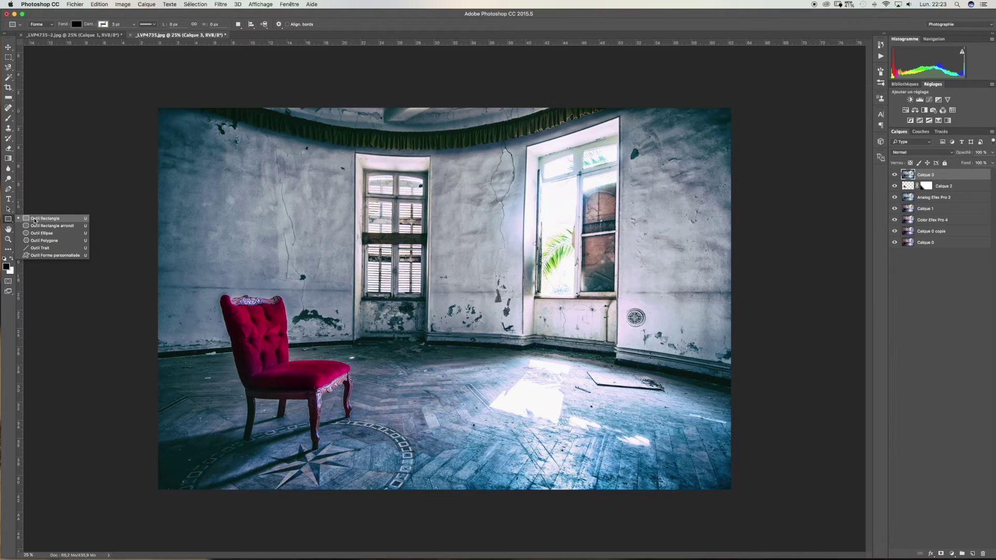
{"action": "left_click", "coordinate": [34, 220]}
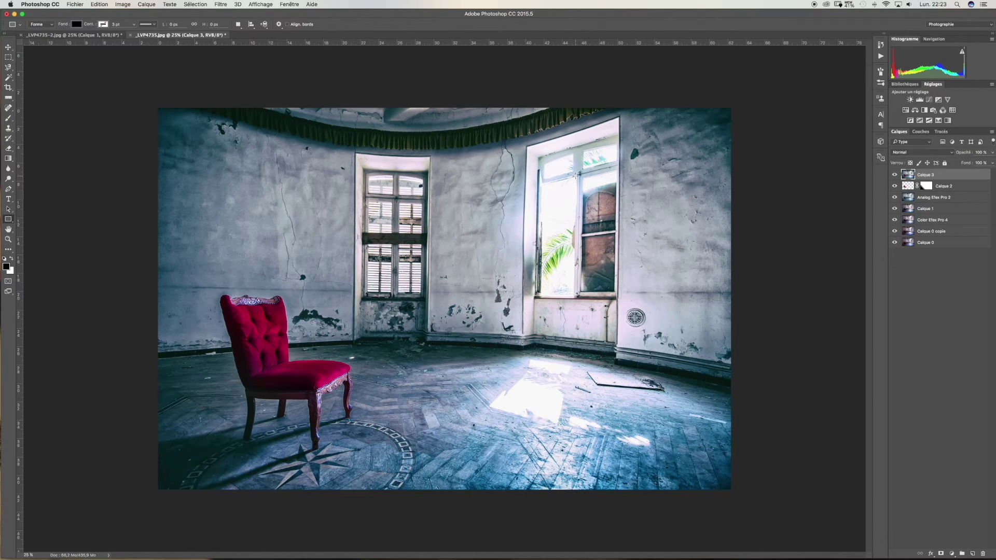
{"action": "mouse_move", "coordinate": [576, 176]}
{"action": "left_mouse_down"}
{"action": "mouse_move", "coordinate": [589, 189]}
{"action": "mouse_move", "coordinate": [561, 298]}
{"action": "mouse_move", "coordinate": [324, 297]}
{"action": "mouse_move", "coordinate": [495, 358]}
{"action": "mouse_move", "coordinate": [505, 373]}
{"action": "mouse_move", "coordinate": [514, 165]}
{"action": "mouse_move", "coordinate": [506, 332]}
{"action": "mouse_move", "coordinate": [506, 299]}
{"action": "mouse_move", "coordinate": [150, 296]}
{"action": "left_mouse_up"}
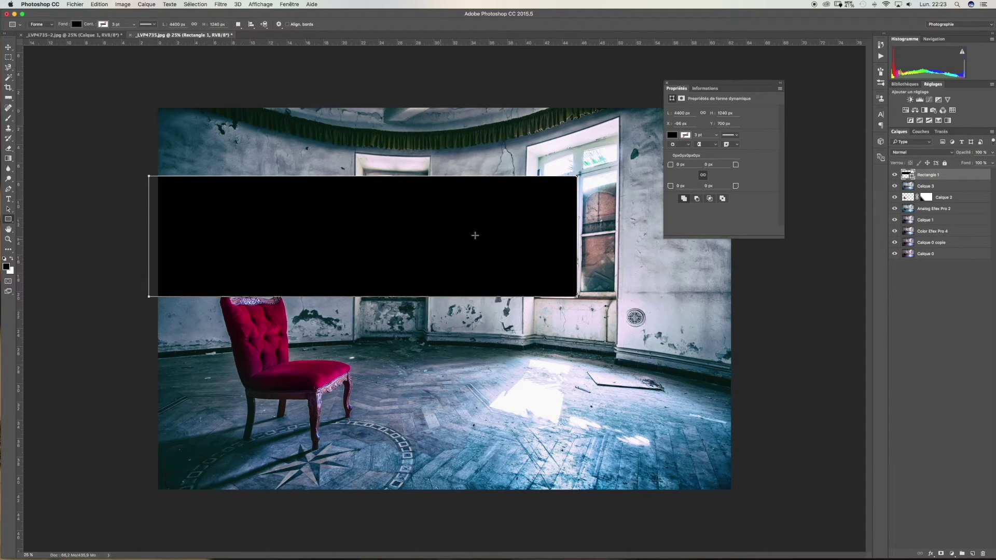
{"action": "left_click", "coordinate": [672, 135]}
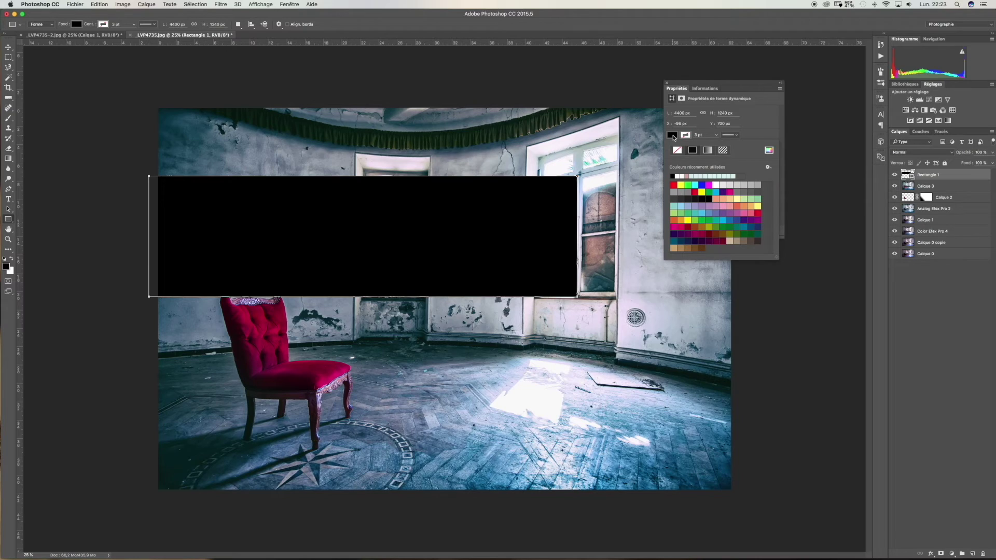
{"action": "left_click", "coordinate": [677, 176]}
{"action": "left_click", "coordinate": [667, 83]}
{"action": "left_click", "coordinate": [666, 82]}
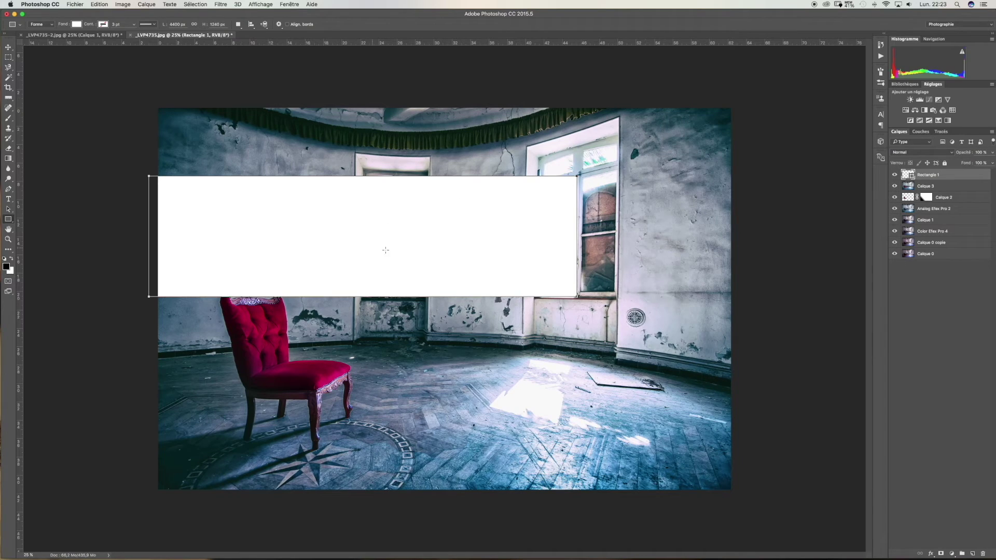
Nudge the white rectangle upward in small increments to fine-tune its position at the window
{"action": "left_click", "coordinate": [8, 47]}
{"action": "left_click", "coordinate": [456, 247]}
{"action": "mouse_move", "coordinate": [456, 247]}
{"action": "left_mouse_down"}
{"action": "mouse_move", "coordinate": [443, 240]}
{"action": "mouse_move", "coordinate": [456, 250]}
{"action": "left_mouse_up"}
{"action": "key", "text": "Up"}
{"action": "key", "text": "Up"}
{"action": "key", "text": "Up"}
{"action": "key", "text": "Up"}
{"action": "key", "text": "Up"}
{"action": "key", "text": "Up"}
{"action": "key", "text": "Up"}
{"action": "key", "text": "Up"}
{"action": "key", "text": "Up"}
{"action": "key", "text": "Up"}
{"action": "key", "text": "Up"}
{"action": "key", "text": "Up"}
{"action": "key", "text": "Up"}
{"action": "key", "text": "Up"}
{"action": "key", "text": "Up"}
{"action": "key", "text": "Up"}
{"action": "key", "text": "Up"}
{"action": "key", "text": "Up"}
{"action": "key", "text": "Up"}
{"action": "key", "text": "Up"}
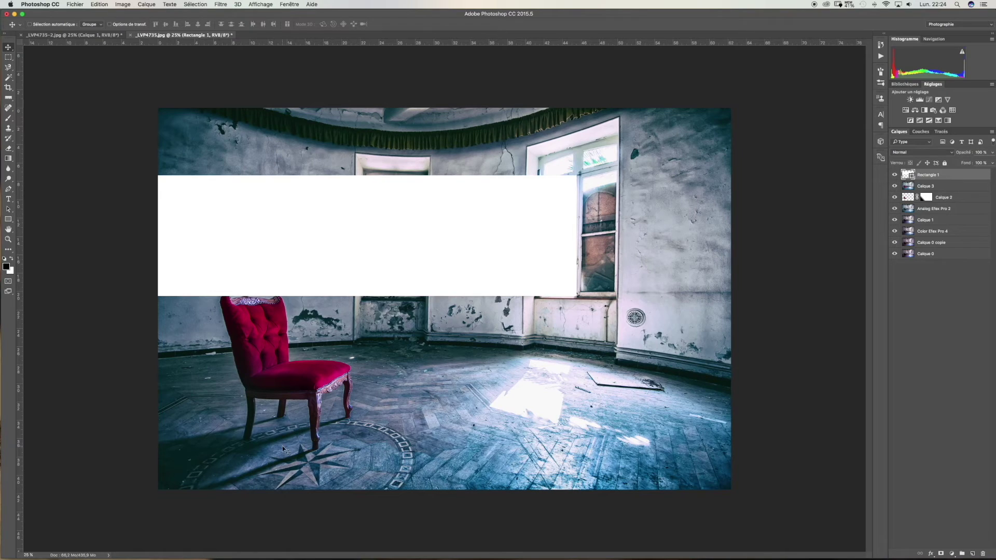
Skew the white rectangle so its lower left corner stretches straight down, well below the photo's bottom edge
{"action": "left_click", "coordinate": [99, 4]}
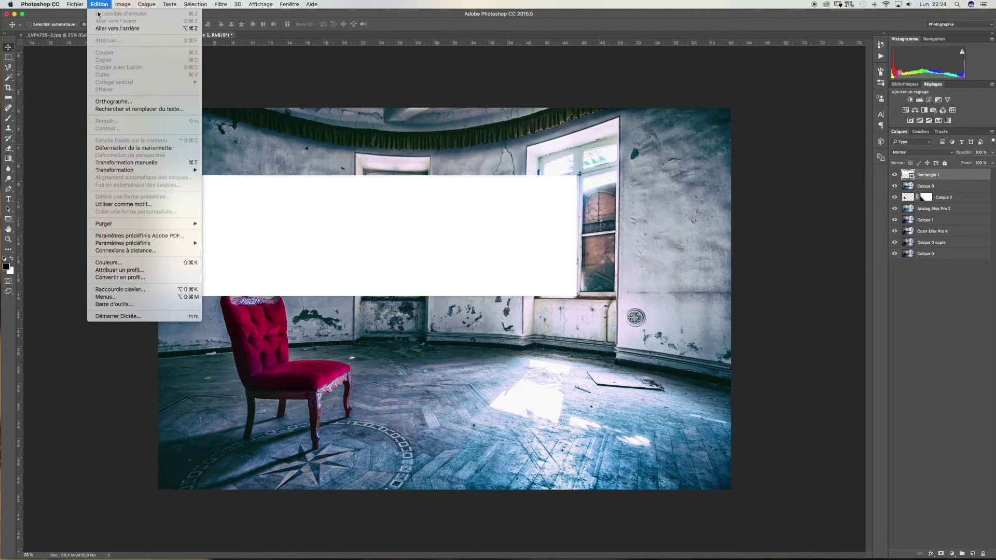
{"action": "mouse_move", "coordinate": [148, 170]}
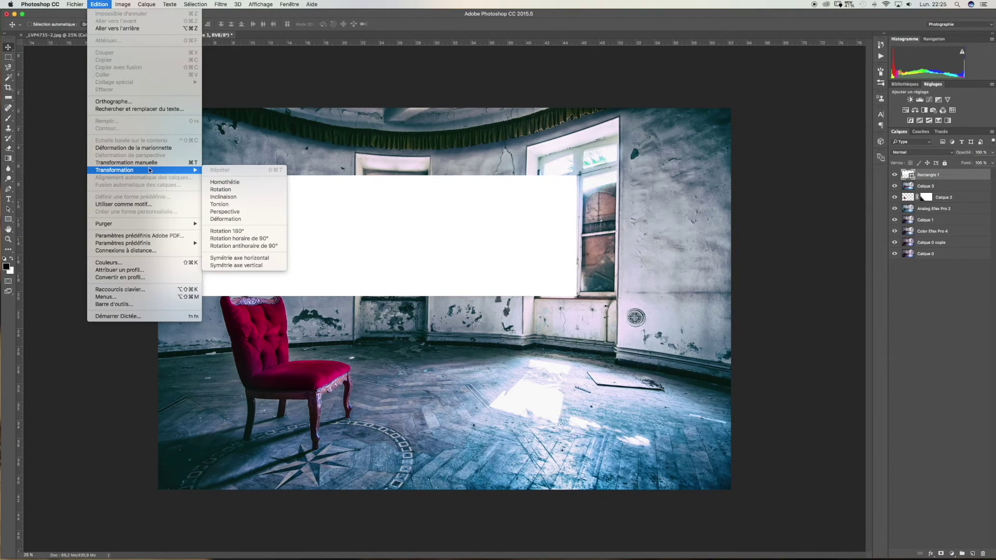
{"action": "left_click", "coordinate": [236, 197]}
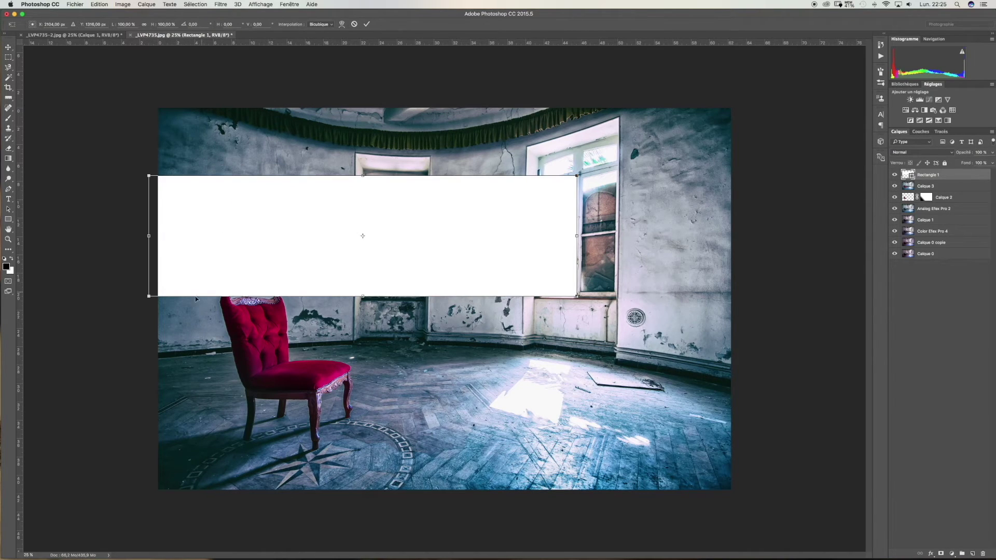
{"action": "left_click_drag", "start_coordinate": [150, 297], "coordinate": [132, 358]}
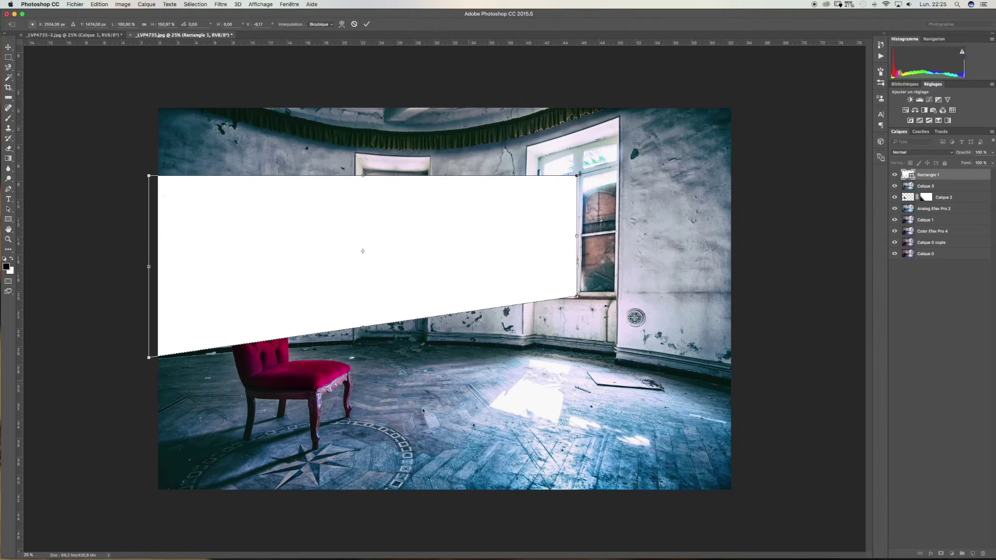
{"action": "left_click_drag", "start_coordinate": [150, 360], "coordinate": [163, 557]}
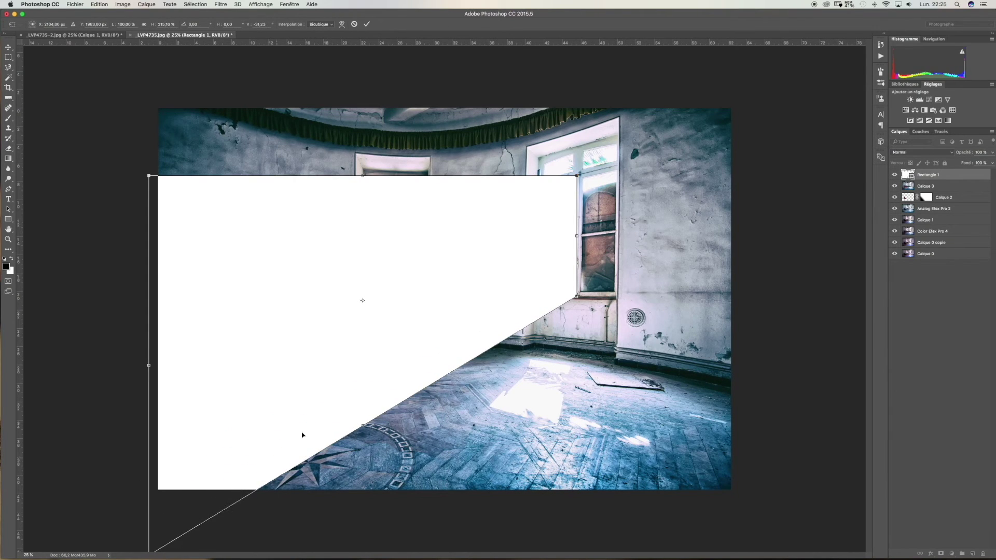
{"action": "key", "text": "ctrl+minus"}
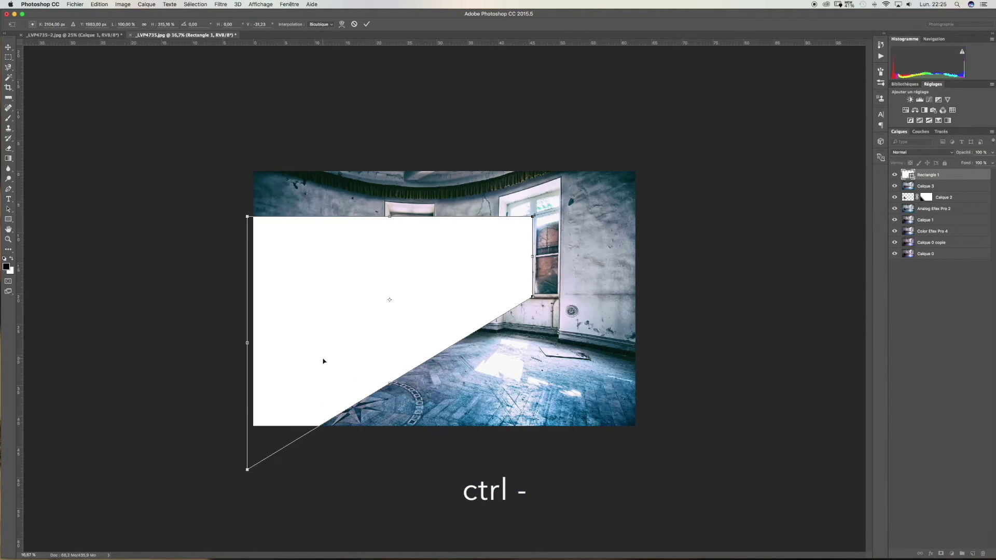
{"action": "left_click_drag", "start_coordinate": [247, 469], "coordinate": [247, 476]}
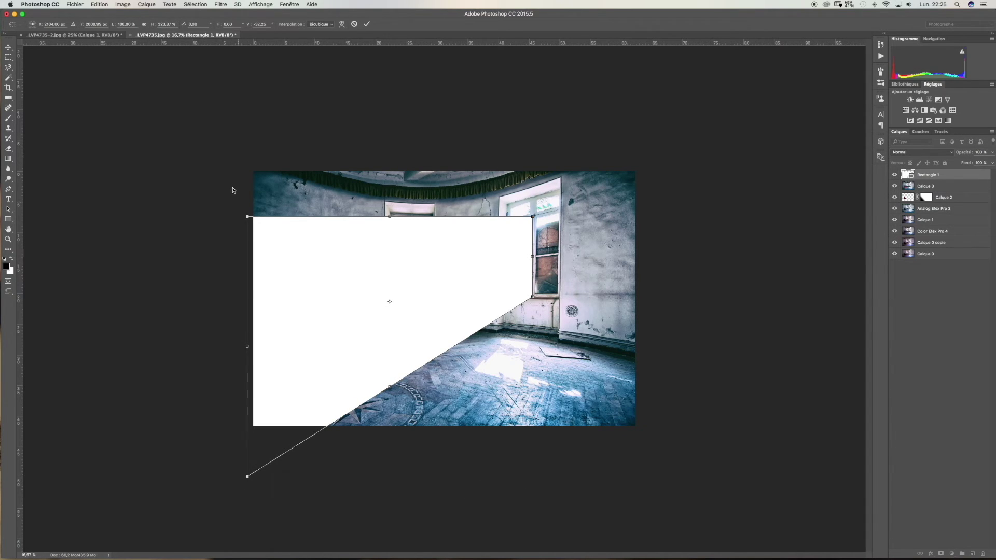
Lower the shape's upper left corner and fine-tune the lower one so the beam slants from the window over the chair, and apply the skew
{"action": "left_click_drag", "start_coordinate": [248, 219], "coordinate": [283, 292]}
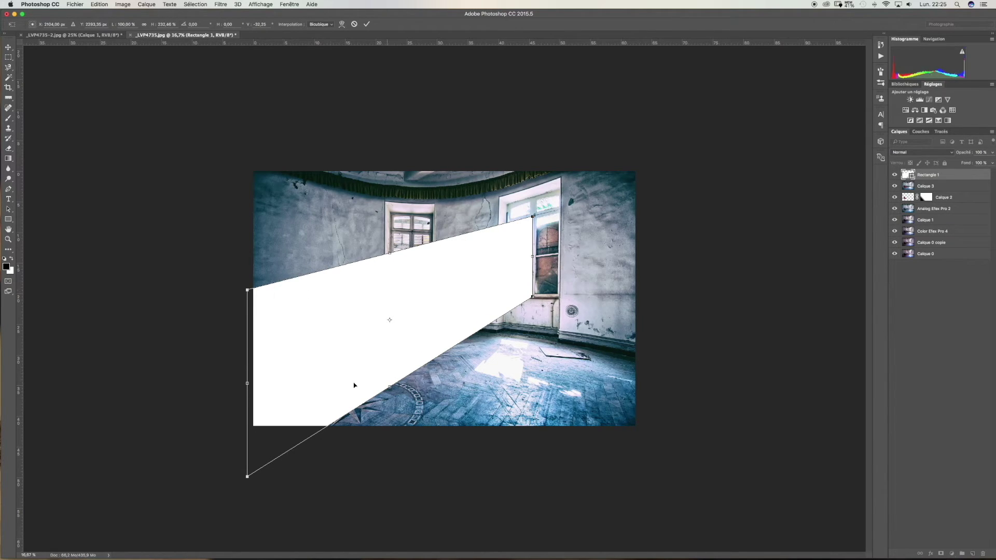
{"action": "left_click_drag", "start_coordinate": [247, 477], "coordinate": [248, 486]}
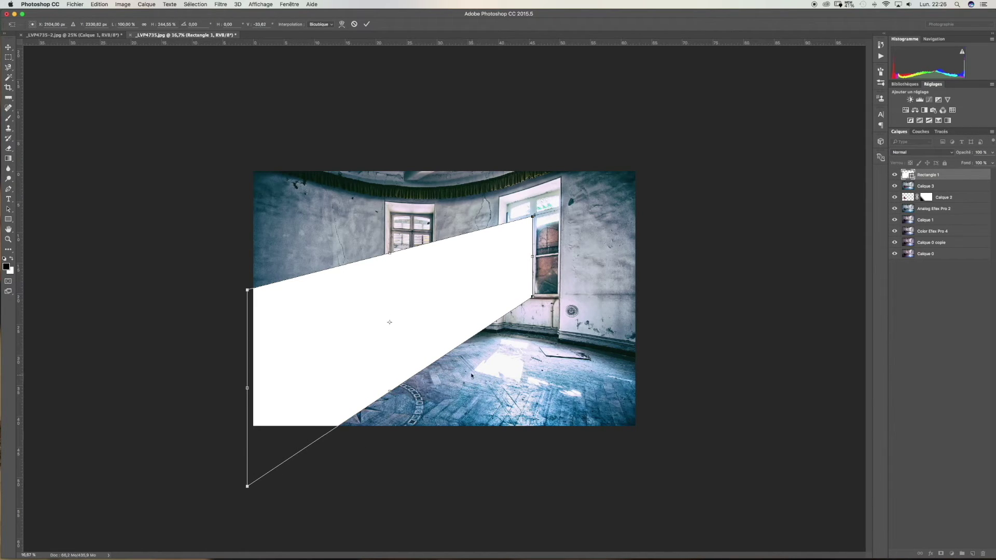
{"action": "left_click_drag", "start_coordinate": [247, 487], "coordinate": [247, 510]}
{"action": "left_click", "coordinate": [247, 291]}
{"action": "mouse_move", "coordinate": [248, 288]}
{"action": "left_mouse_down"}
{"action": "mouse_move", "coordinate": [247, 337]}
{"action": "mouse_move", "coordinate": [247, 302]}
{"action": "left_mouse_up"}
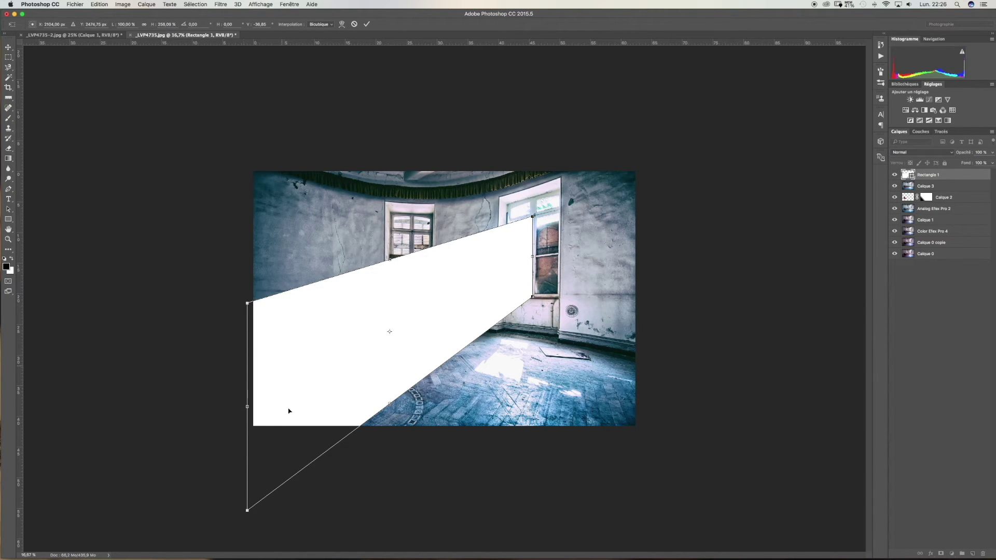
{"action": "left_click_drag", "start_coordinate": [247, 510], "coordinate": [247, 500]}
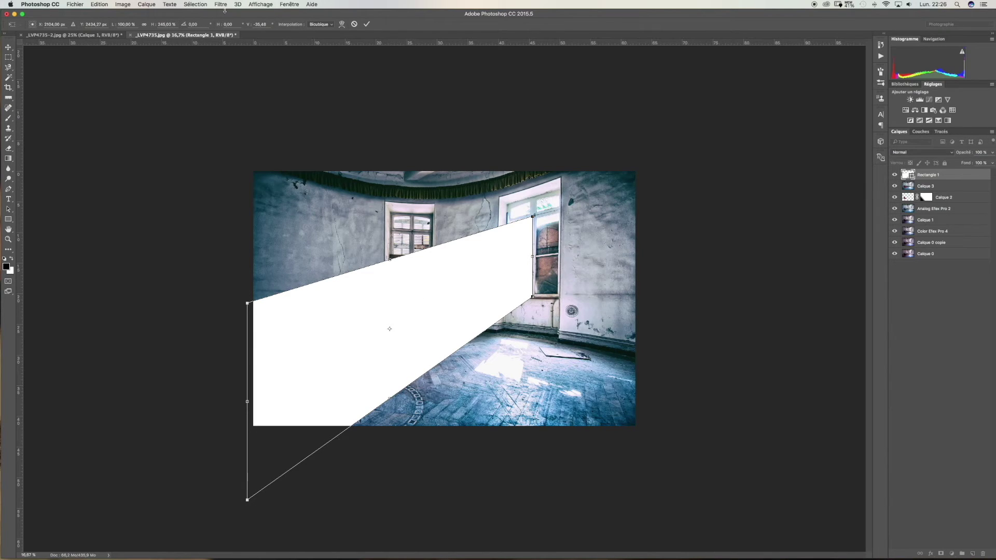
{"action": "left_click", "coordinate": [366, 24]}
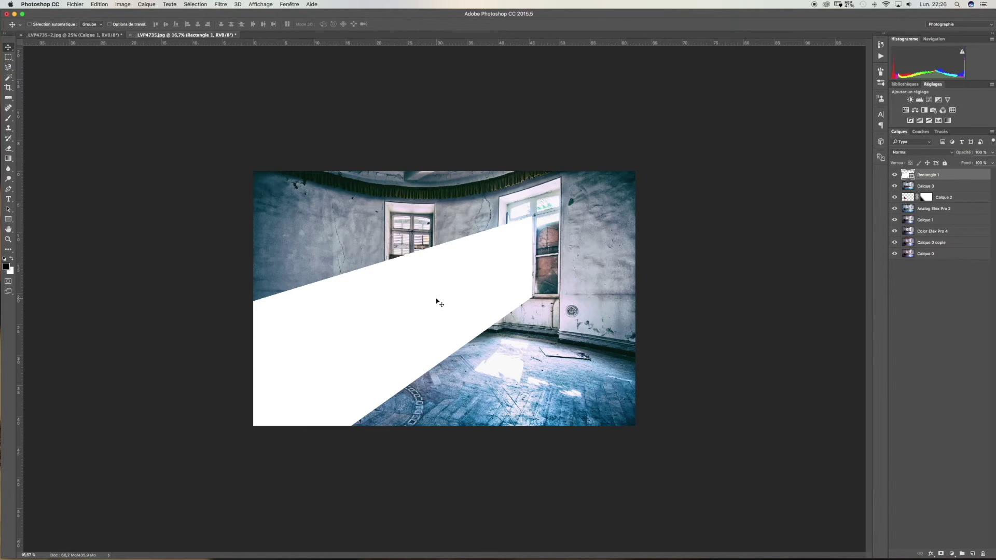
Try lowering the white shape's opacity to about 48%, and restore it to 100%
{"action": "key", "text": "ctrl+plus"}
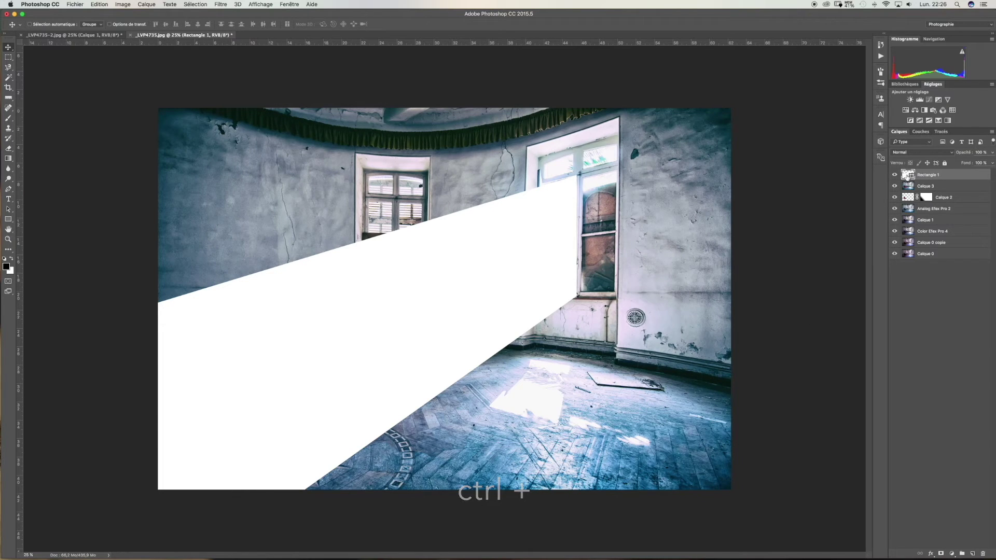
{"action": "left_click", "coordinate": [992, 152]}
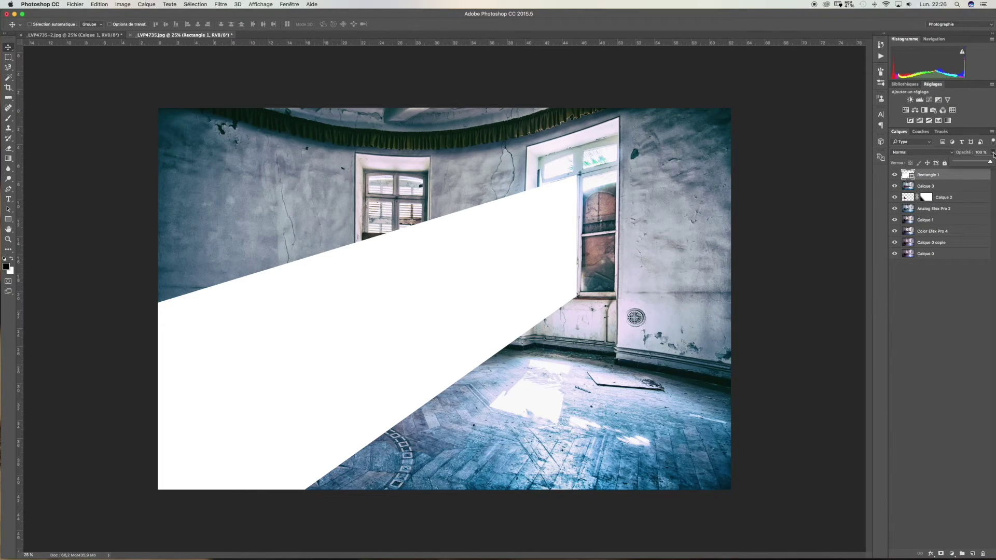
{"action": "left_click_drag", "start_coordinate": [989, 164], "coordinate": [975, 164]}
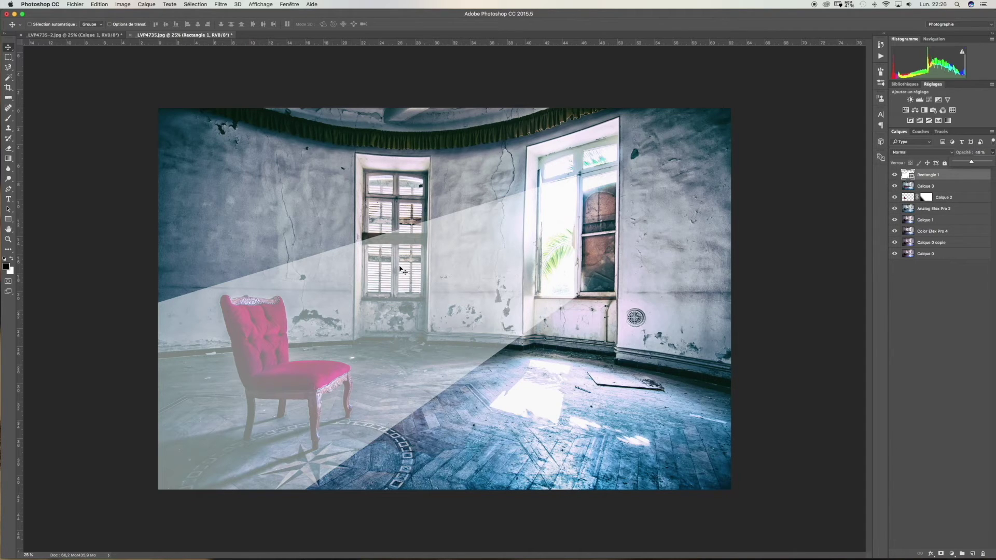
{"action": "left_click_drag", "start_coordinate": [971, 164], "coordinate": [990, 162]}
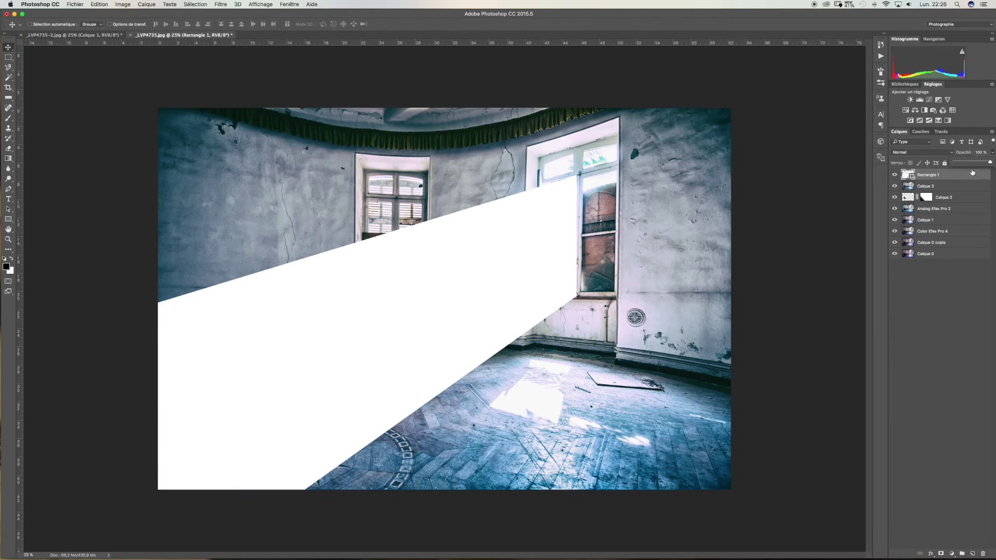
Convert the white shape to a smart object and apply a Gaussian Blur with a 120-pixel radius
{"action": "left_click", "coordinate": [220, 5]}
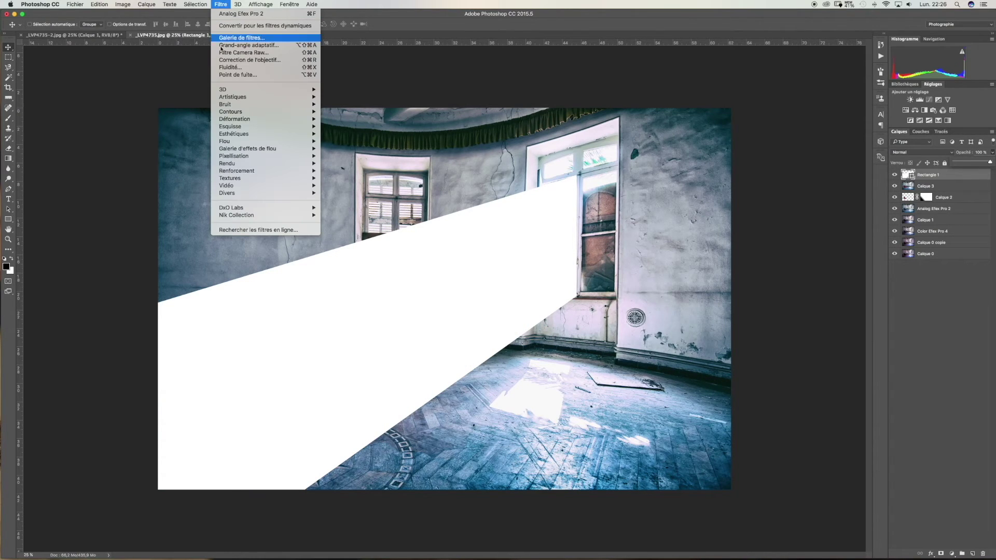
{"action": "mouse_move", "coordinate": [239, 144]}
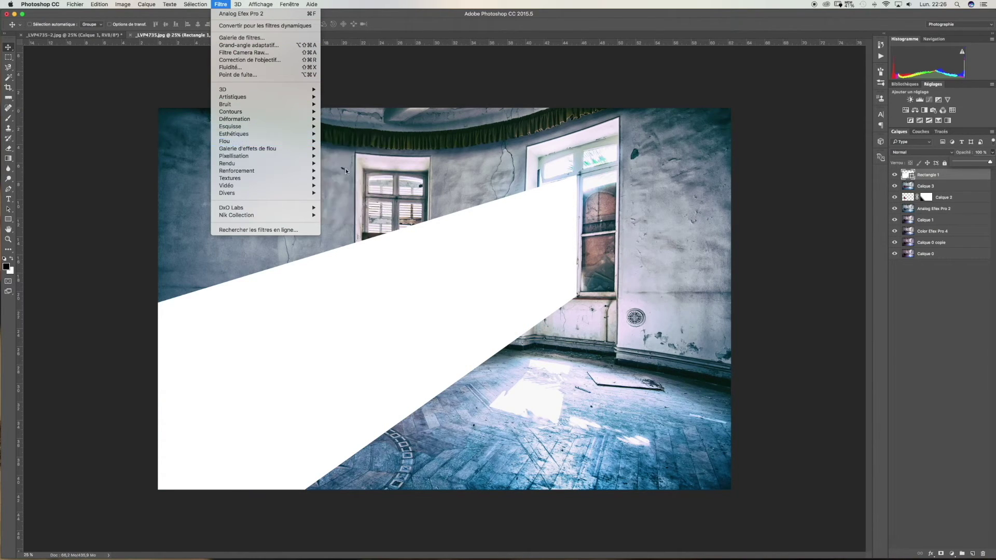
{"action": "left_click", "coordinate": [344, 178]}
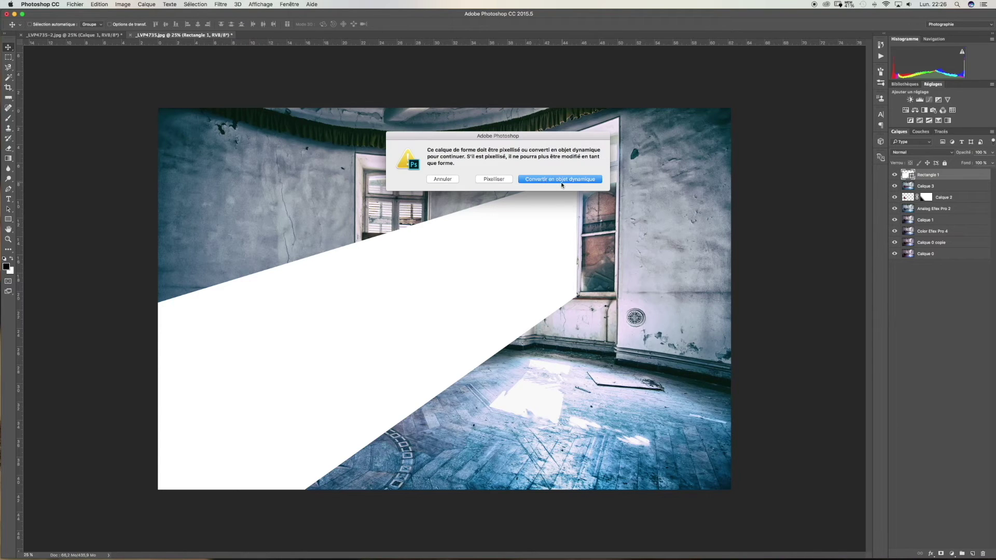
{"action": "left_click", "coordinate": [548, 181]}
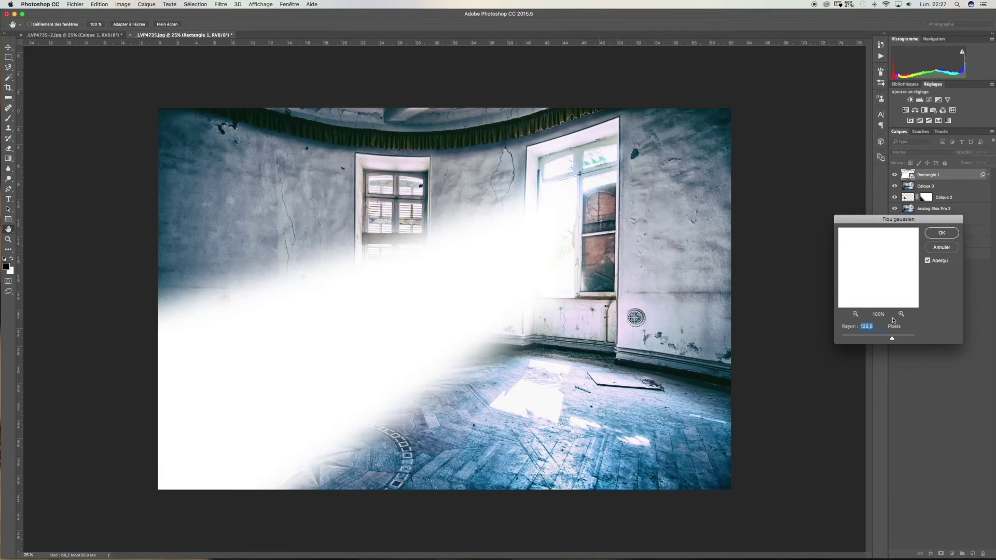
{"action": "mouse_move", "coordinate": [891, 338]}
{"action": "left_mouse_down"}
{"action": "mouse_move", "coordinate": [878, 340]}
{"action": "mouse_move", "coordinate": [894, 340]}
{"action": "left_mouse_up"}
{"action": "left_click_drag", "start_coordinate": [893, 340], "coordinate": [891, 338]}
{"action": "left_click_drag", "start_coordinate": [890, 339], "coordinate": [892, 338]}
{"action": "left_click", "coordinate": [872, 326]}
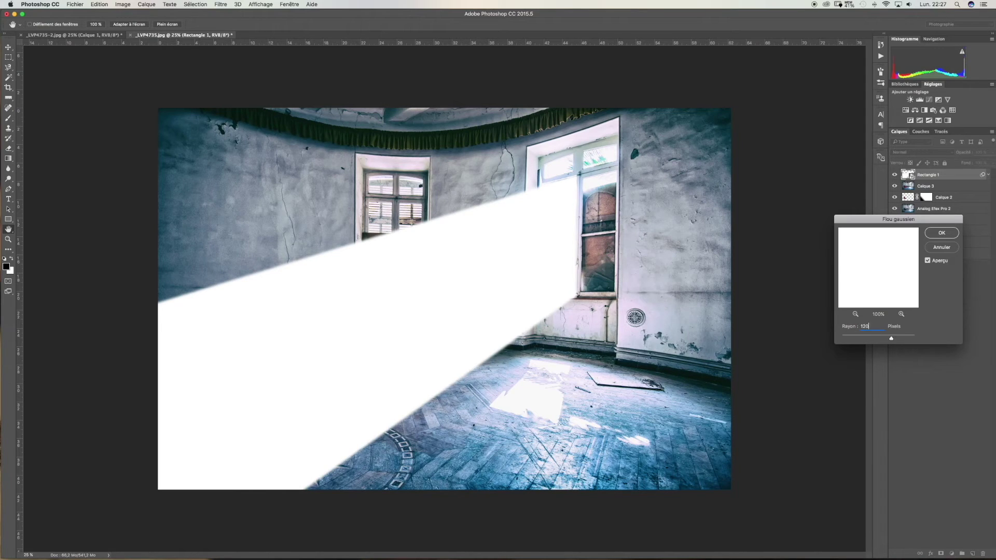
{"action": "left_click", "coordinate": [941, 234]}
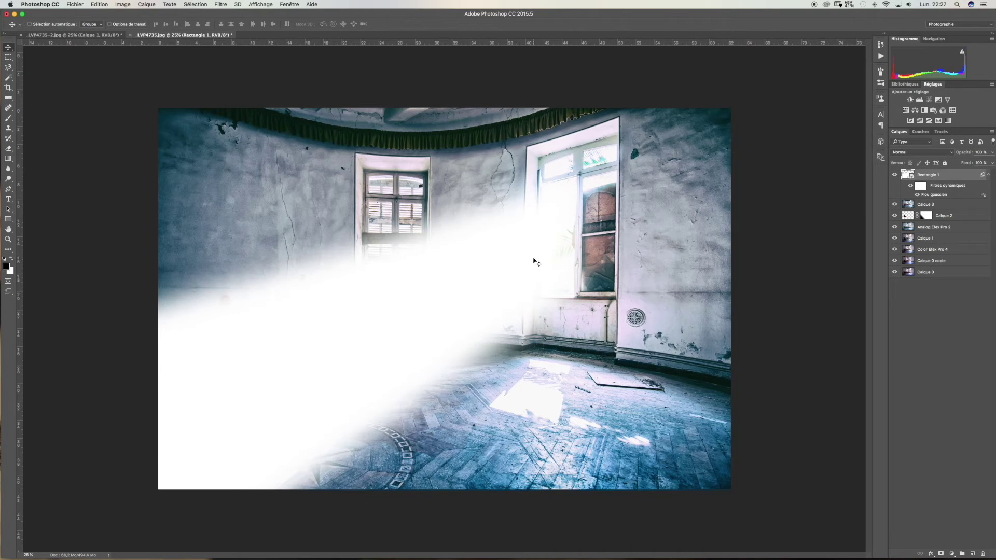
Lower the blurred beam's opacity to about 83% and add a layer mask to it
{"action": "left_click", "coordinate": [992, 153]}
{"action": "left_click_drag", "start_coordinate": [991, 165], "coordinate": [983, 162]}
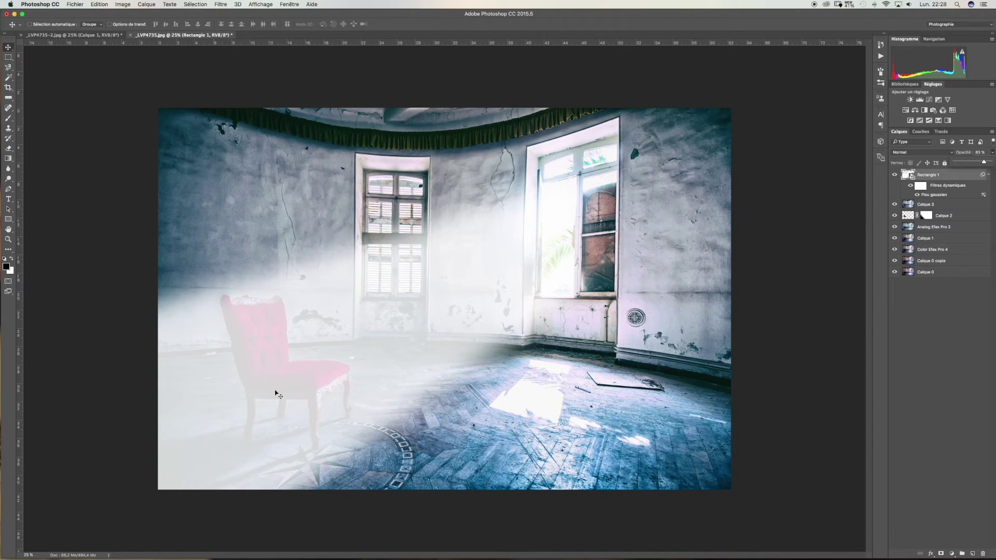
{"action": "left_click", "coordinate": [941, 554]}
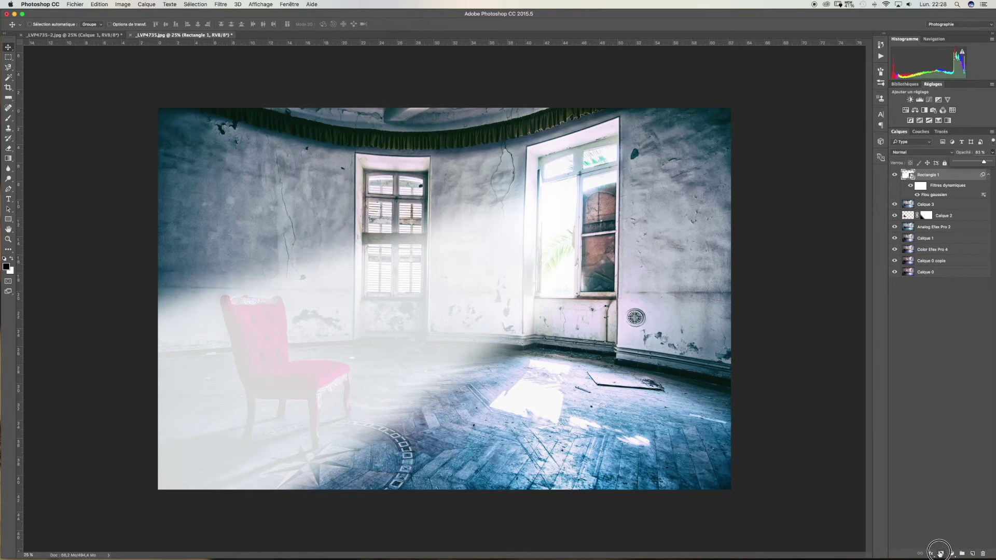
Draw black-to-white gradients on the beam's mask, ending with one from the photo's bottom edge up past the chair, to fade the beam's lower part
{"action": "left_click", "coordinate": [9, 159]}
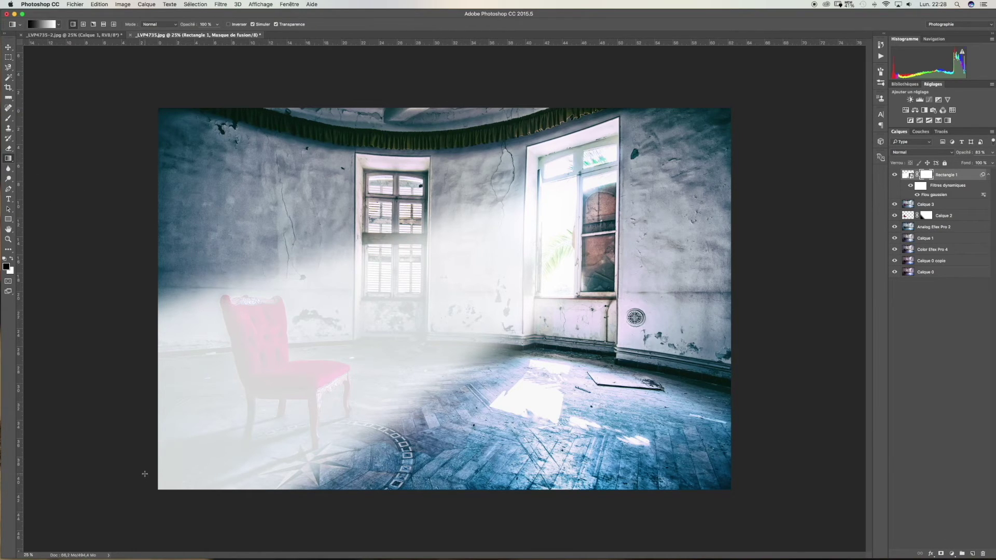
{"action": "left_click_drag", "start_coordinate": [139, 476], "coordinate": [445, 293]}
{"action": "left_click_drag", "start_coordinate": [107, 484], "coordinate": [485, 304]}
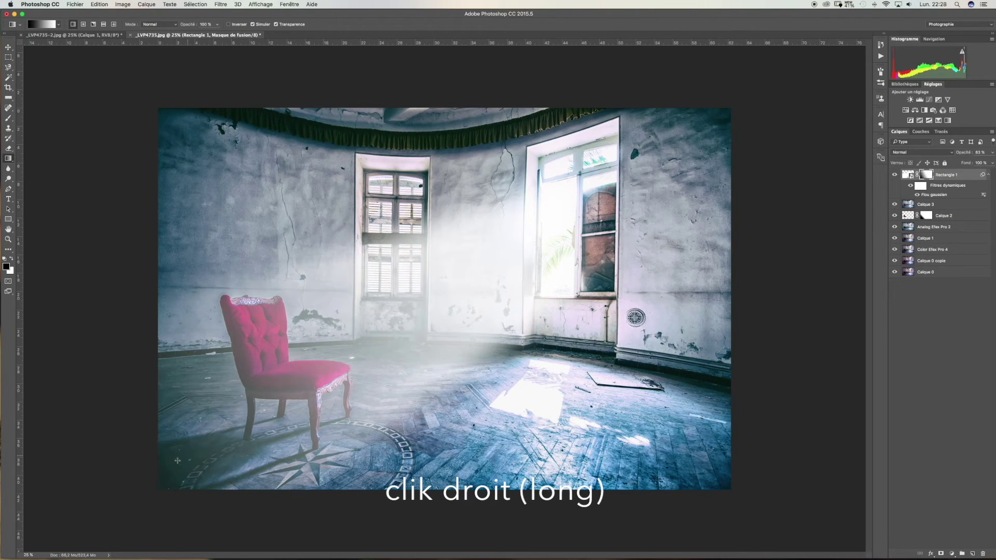
{"action": "left_click_drag", "start_coordinate": [136, 478], "coordinate": [351, 357]}
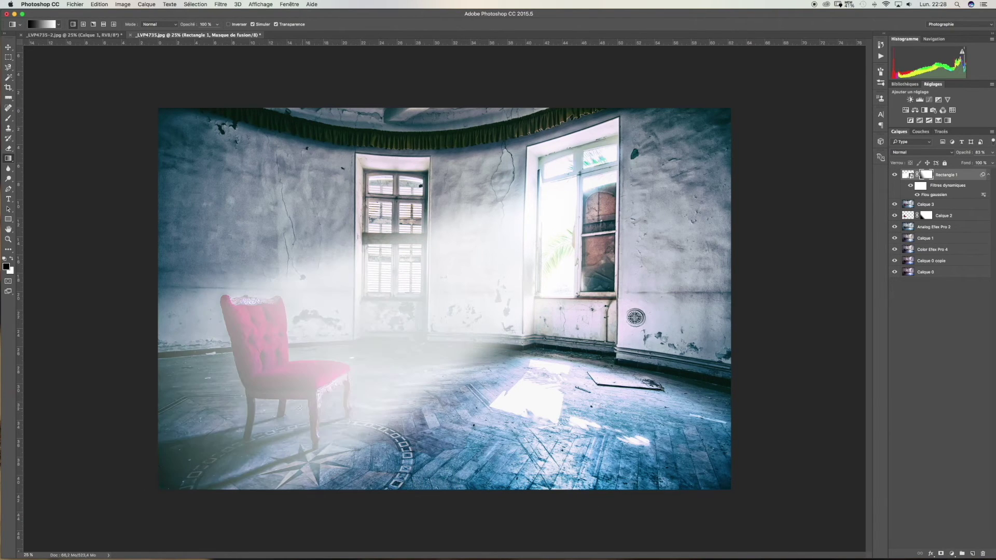
{"action": "left_click_drag", "start_coordinate": [139, 472], "coordinate": [289, 368]}
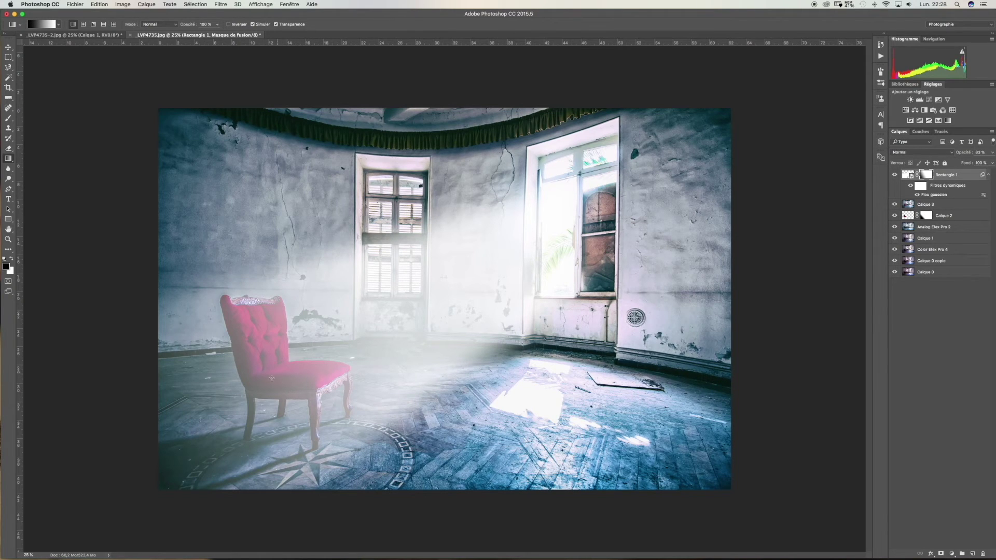
{"action": "left_click_drag", "start_coordinate": [133, 470], "coordinate": [476, 289]}
{"action": "key", "text": "super+z"}
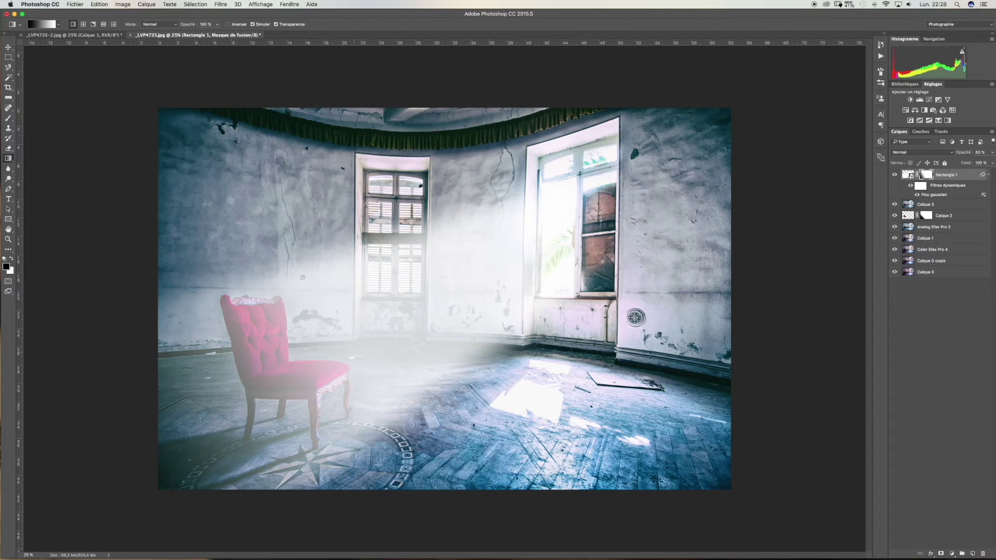
{"action": "left_click_drag", "start_coordinate": [278, 506], "coordinate": [300, 329]}
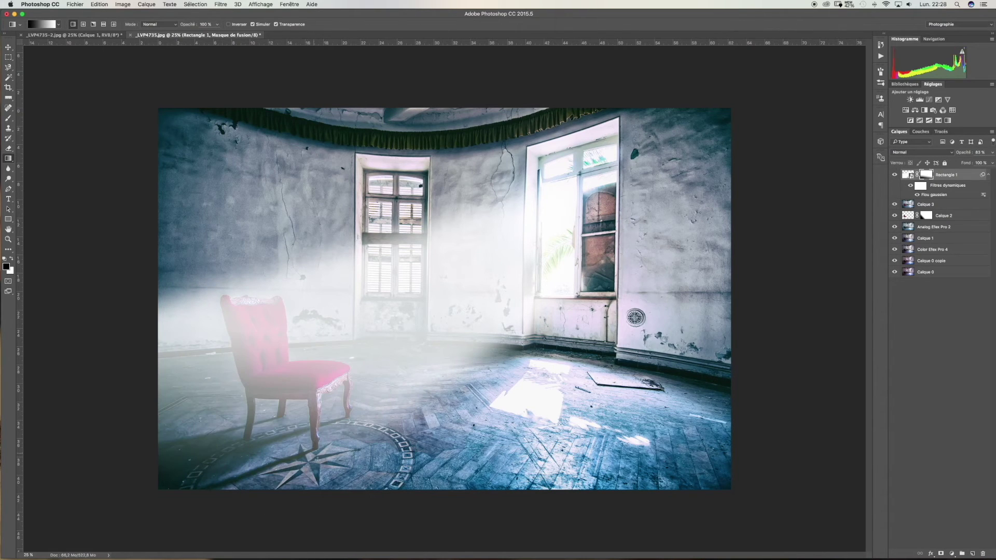
{"action": "left_click_drag", "start_coordinate": [275, 508], "coordinate": [365, 314]}
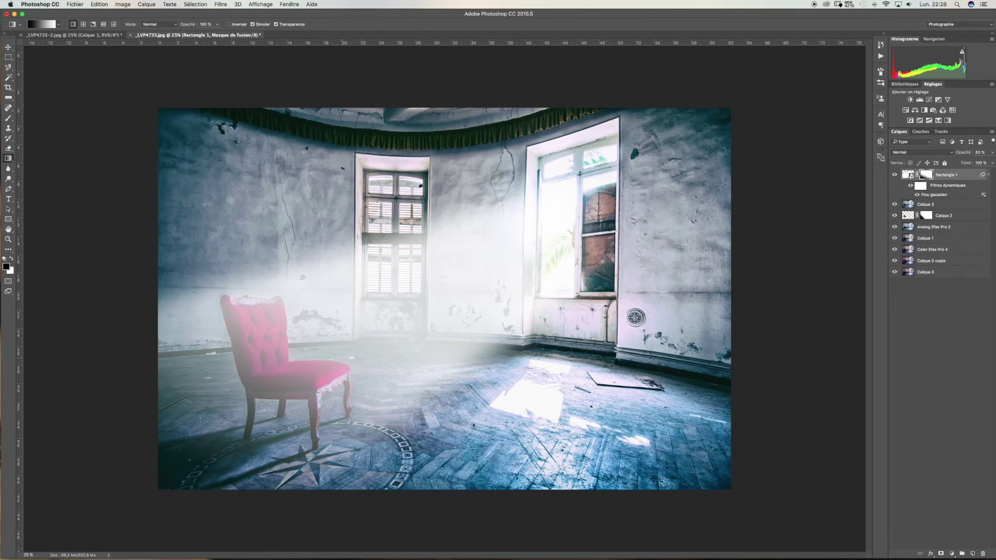
{"action": "left_click_drag", "start_coordinate": [322, 426], "coordinate": [412, 282]}
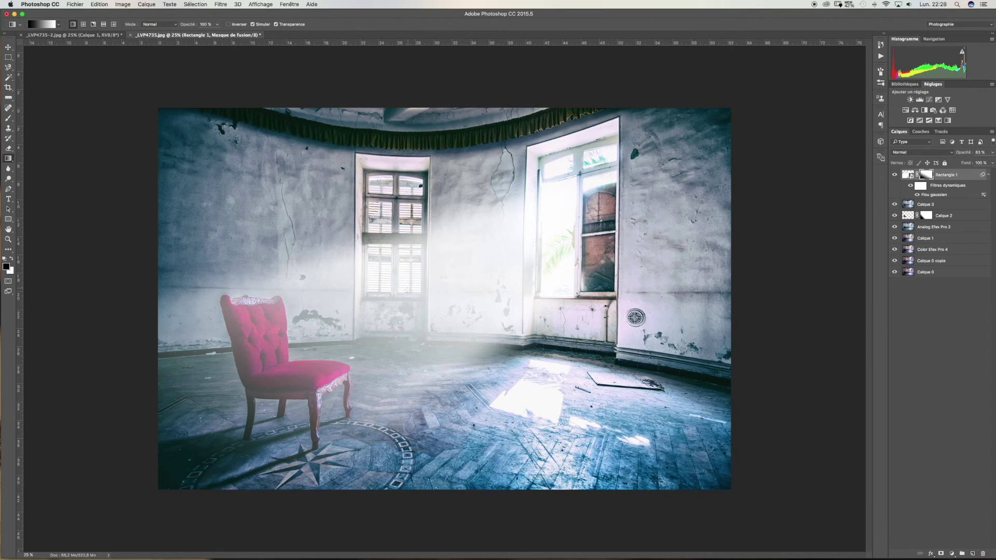
{"action": "left_click_drag", "start_coordinate": [286, 491], "coordinate": [353, 320]}
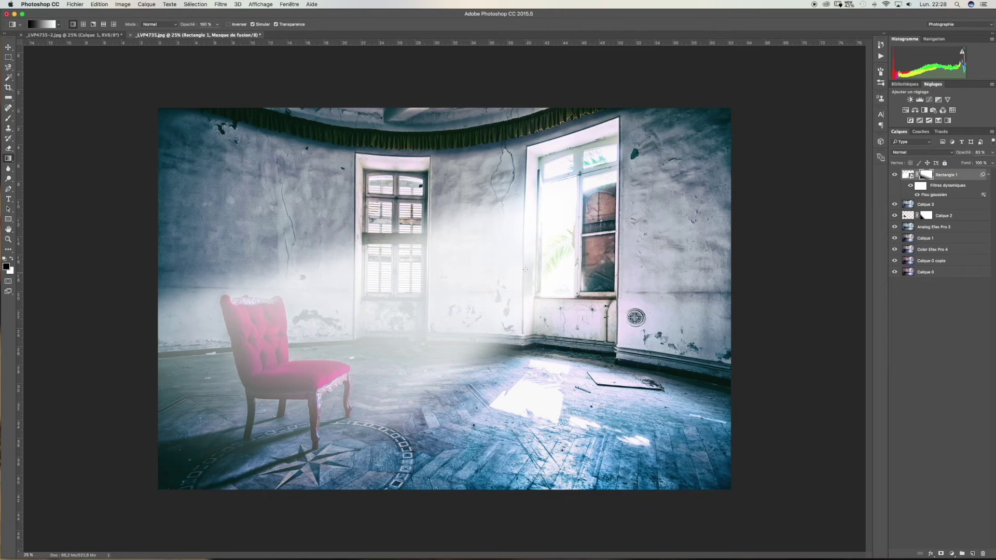
Reduce the beam layer's opacity to about 76% and stamp all visible layers into a new merged layer on top
{"action": "left_click", "coordinate": [908, 176]}
{"action": "left_click", "coordinate": [992, 152]}
{"action": "left_click_drag", "start_coordinate": [985, 164], "coordinate": [981, 164]}
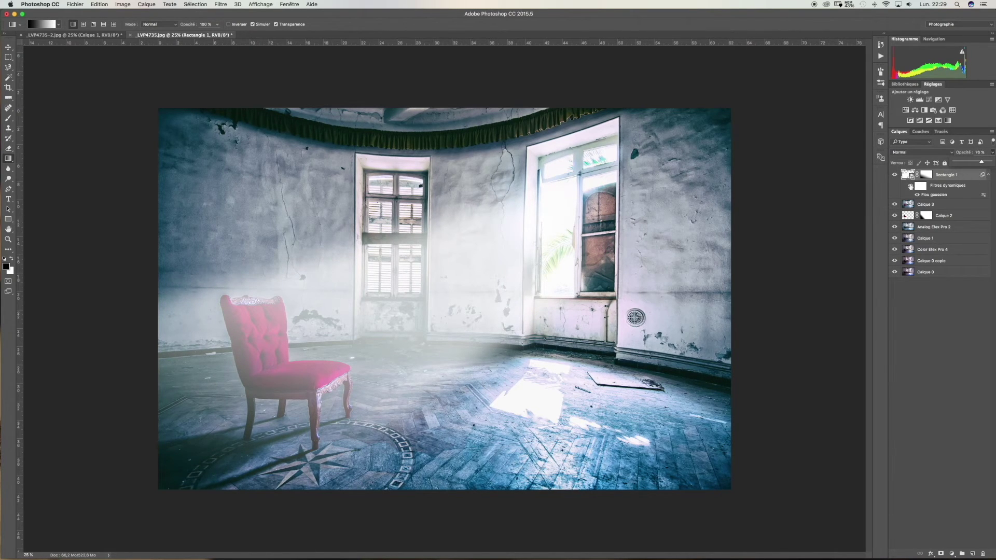
{"action": "key", "text": "super+alt+shift+e"}
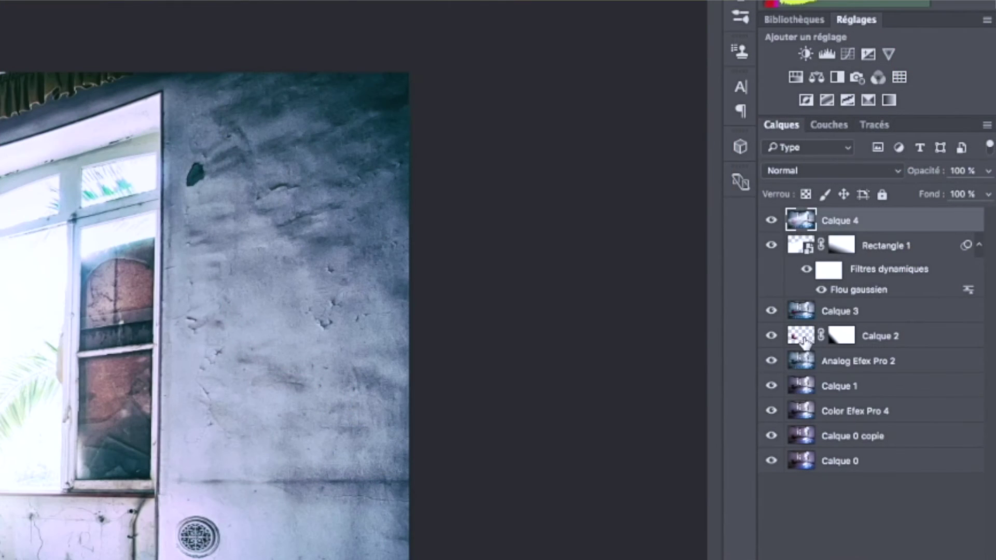
Duplicate the chair layer Calque 2 with its mask and move the copy to the top of the layer stack, above Calque 4
{"action": "left_click", "coordinate": [908, 227]}
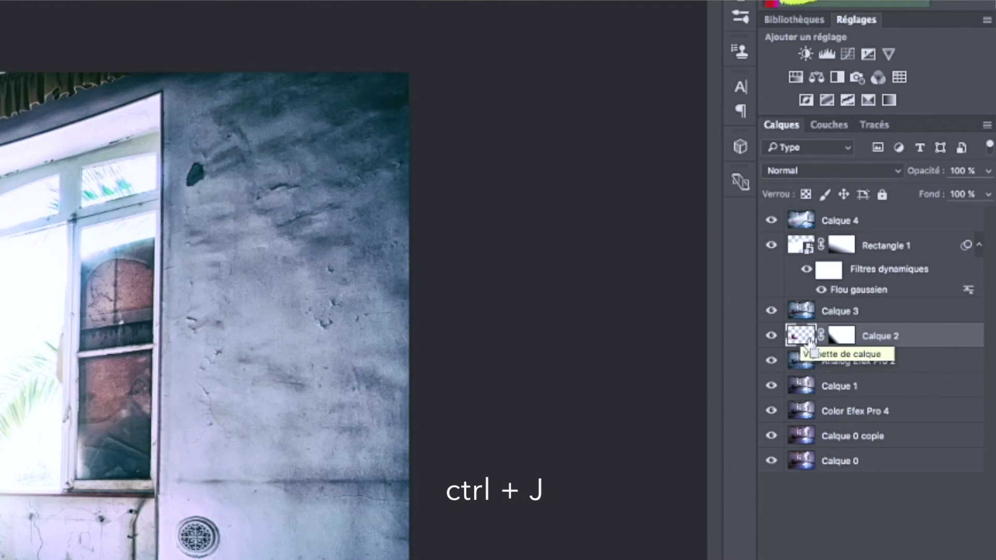
{"action": "key", "text": "ctrl+j"}
{"action": "left_click_drag", "start_coordinate": [801, 333], "coordinate": [804, 220]}
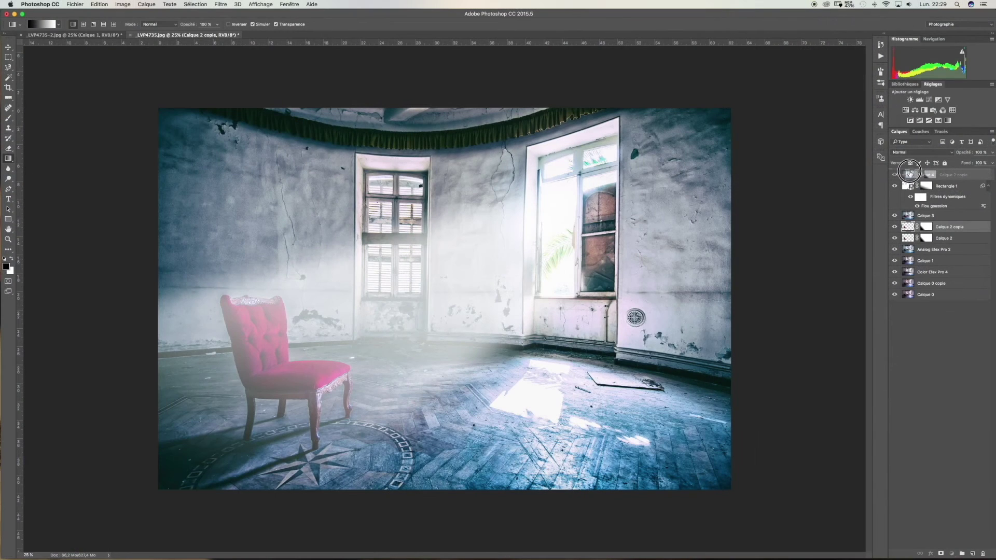
{"action": "left_click_drag", "start_coordinate": [909, 174], "coordinate": [909, 175]}
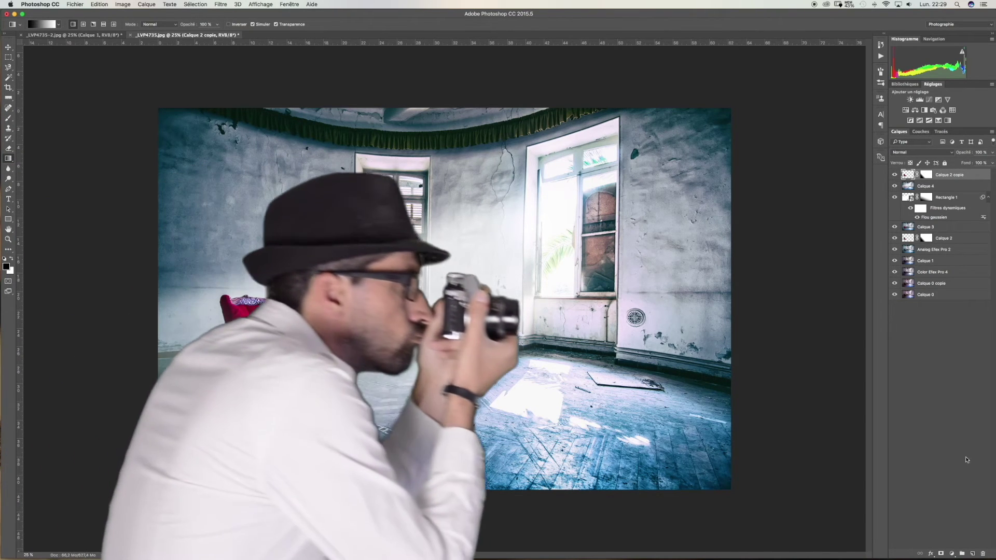
Draw black-to-white gradients on the chair copy's mask, ending with one running diagonally from beside the backrest down across the seat
{"action": "left_click", "coordinate": [926, 175]}
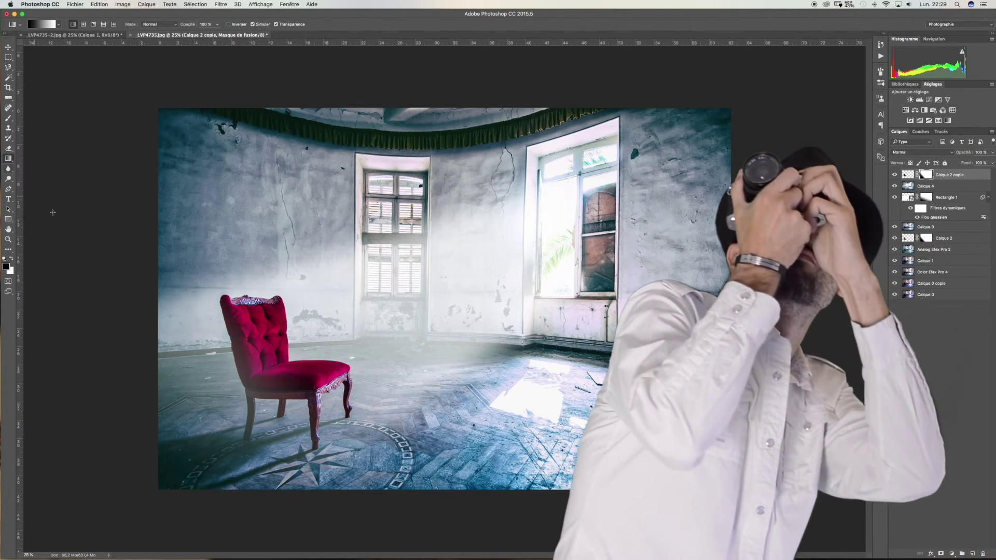
{"action": "left_click_drag", "start_coordinate": [317, 300], "coordinate": [305, 351]}
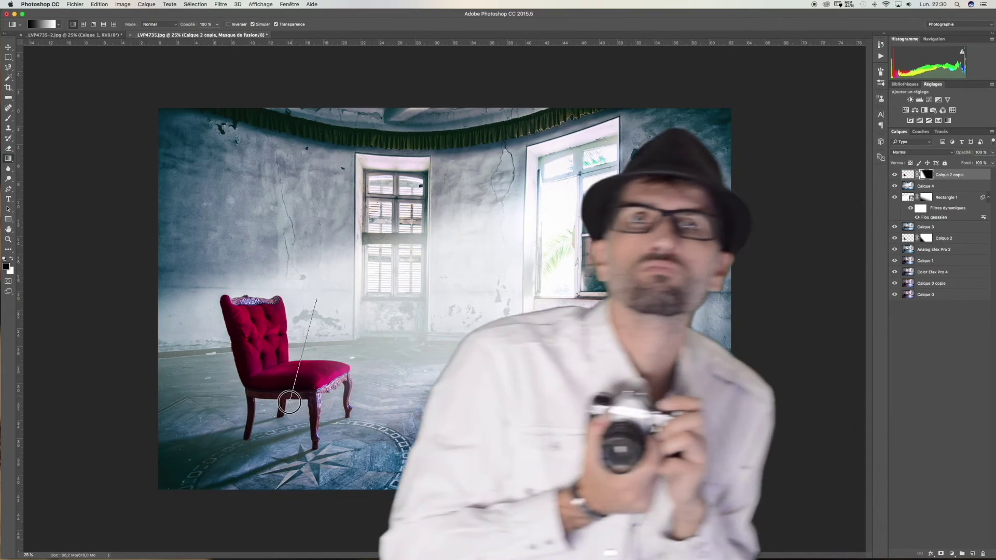
{"action": "left_click_drag", "start_coordinate": [317, 304], "coordinate": [277, 389]}
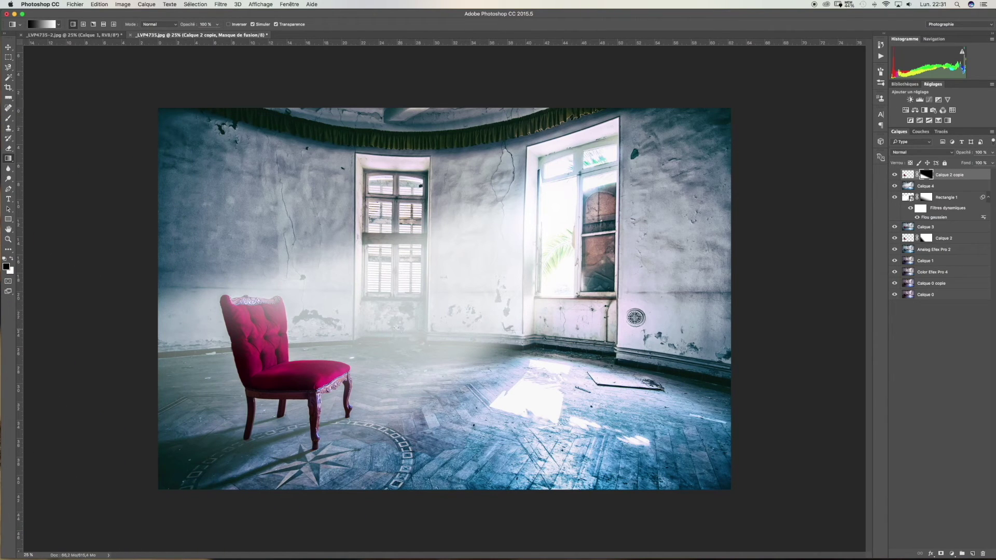
{"action": "left_click_drag", "start_coordinate": [344, 319], "coordinate": [262, 379]}
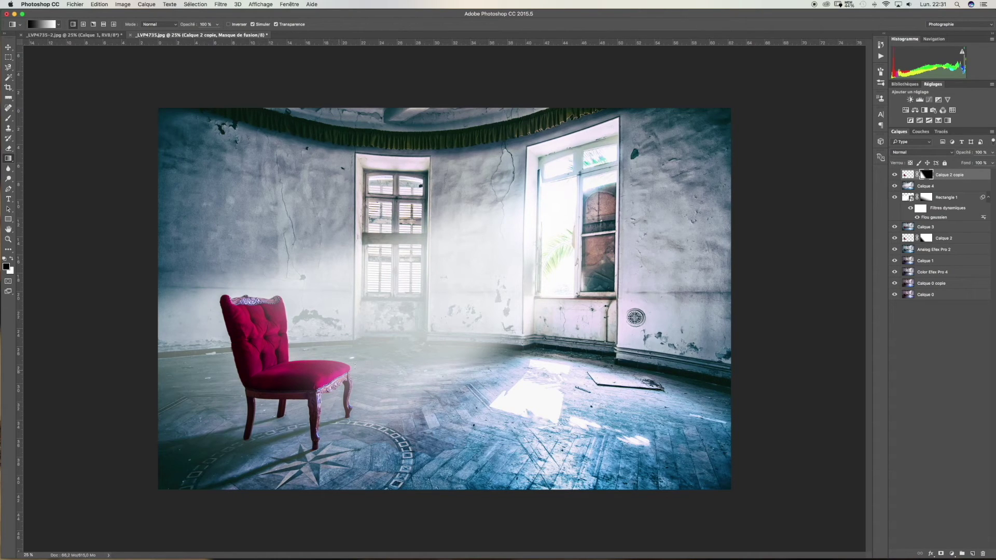
Reduce the chair copy's opacity to about 84%, comparing the image with the layer hidden and shown
{"action": "left_click", "coordinate": [992, 152]}
{"action": "left_click_drag", "start_coordinate": [990, 163], "coordinate": [986, 163]}
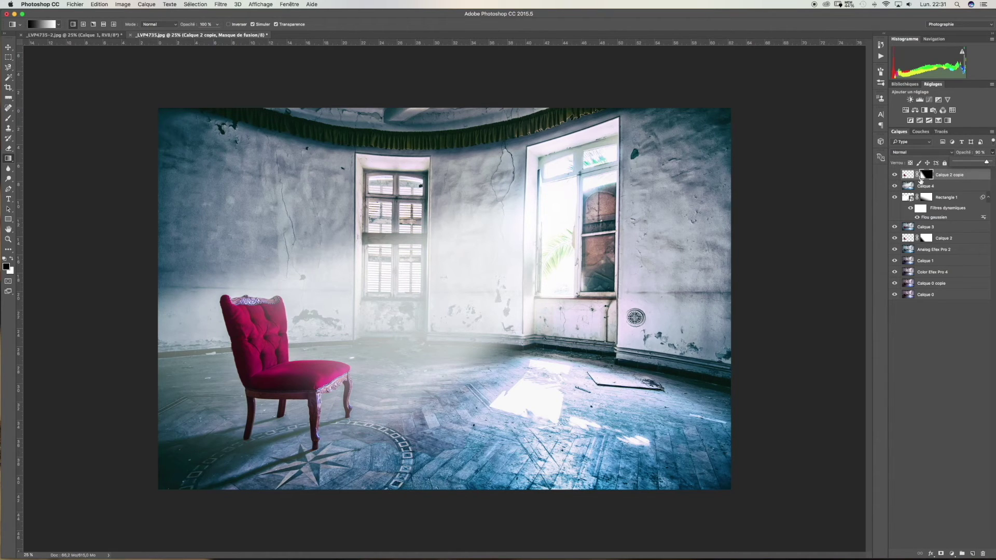
{"action": "left_click", "coordinate": [894, 175]}
{"action": "left_click", "coordinate": [894, 175]}
{"action": "left_click", "coordinate": [992, 153]}
{"action": "left_click_drag", "start_coordinate": [986, 163], "coordinate": [984, 164]}
{"action": "left_click", "coordinate": [908, 175]}
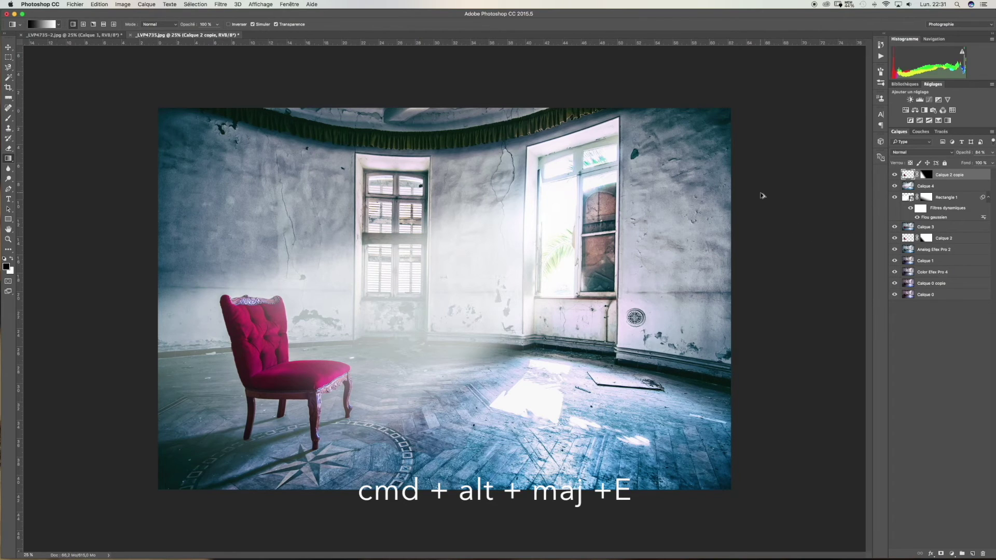
Stamp all visible layers into a new merged layer and rotate it by about -0.81° to straighten the photo
{"action": "key", "text": "super+alt+shift+e"}
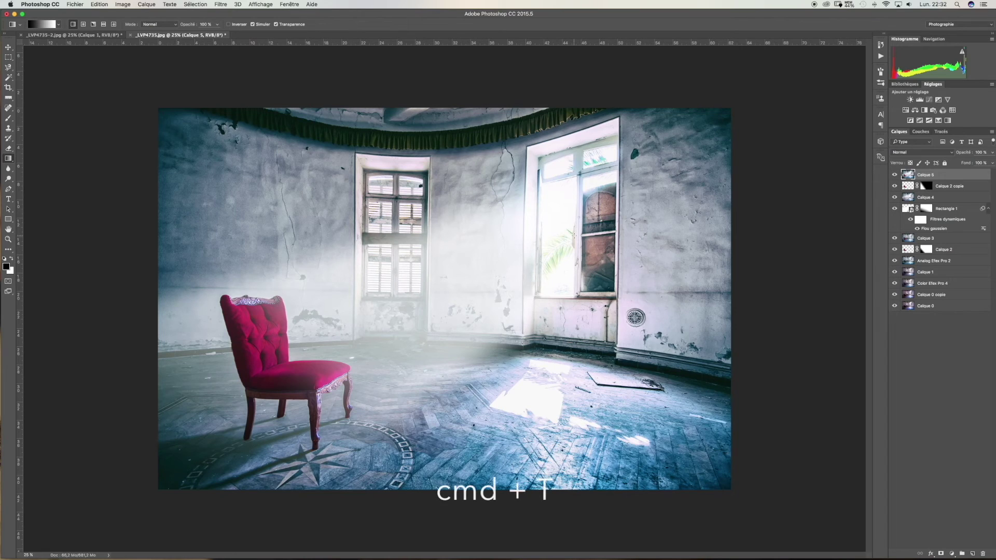
{"action": "key", "text": "super+t"}
{"action": "left_click_drag", "start_coordinate": [737, 104], "coordinate": [733, 101]}
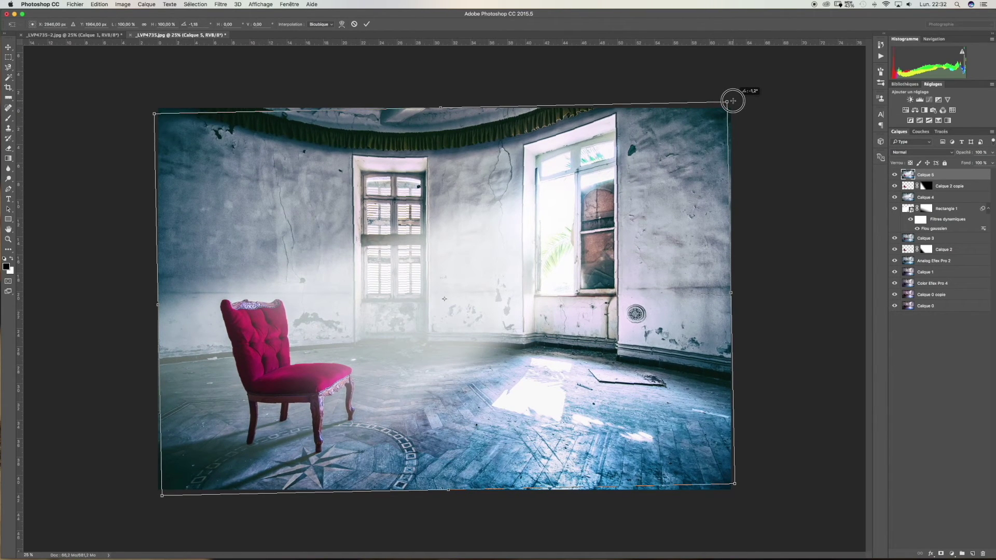
{"action": "left_click_drag", "start_coordinate": [733, 101], "coordinate": [733, 101]}
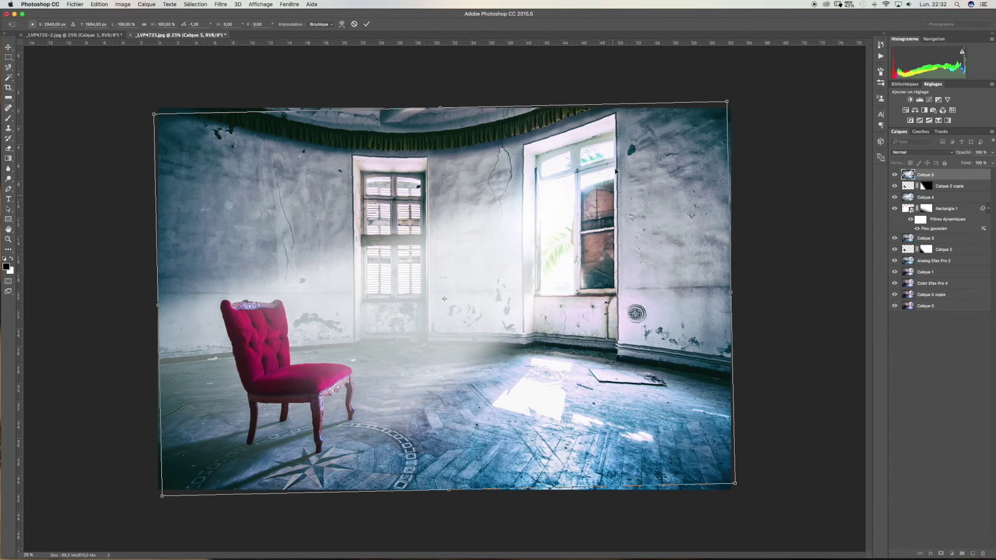
{"action": "left_click_drag", "start_coordinate": [733, 96], "coordinate": [737, 95]}
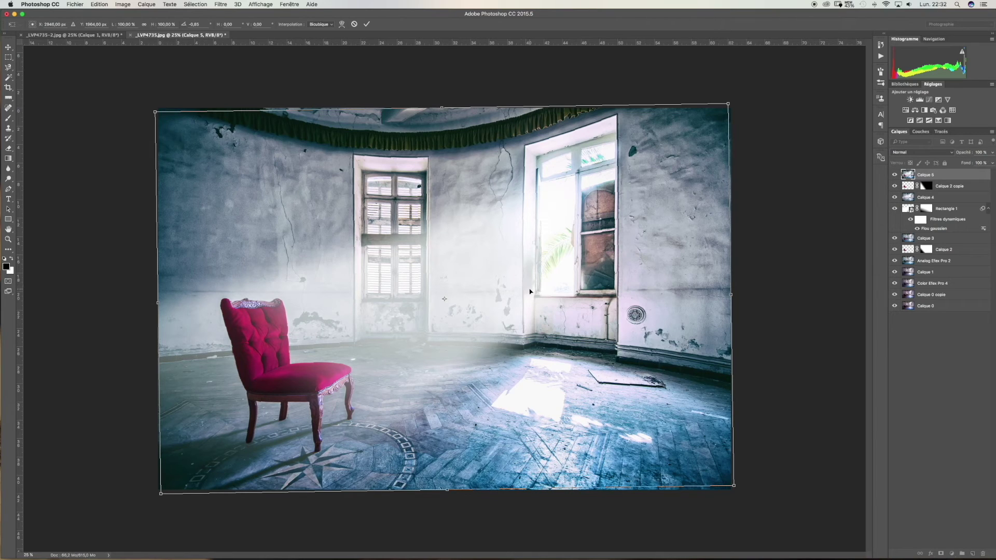
{"action": "left_click_drag", "start_coordinate": [733, 97], "coordinate": [738, 101]}
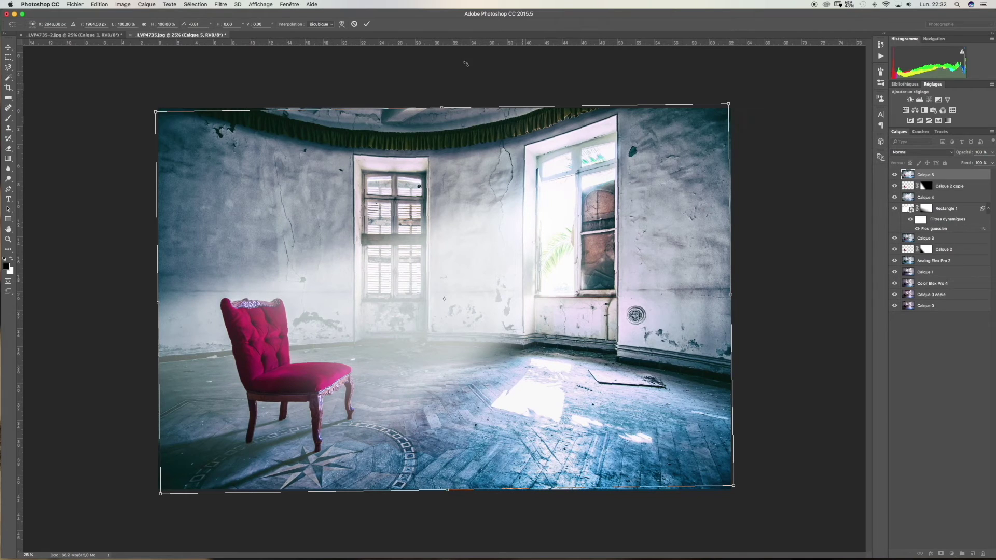
{"action": "left_click", "coordinate": [367, 24]}
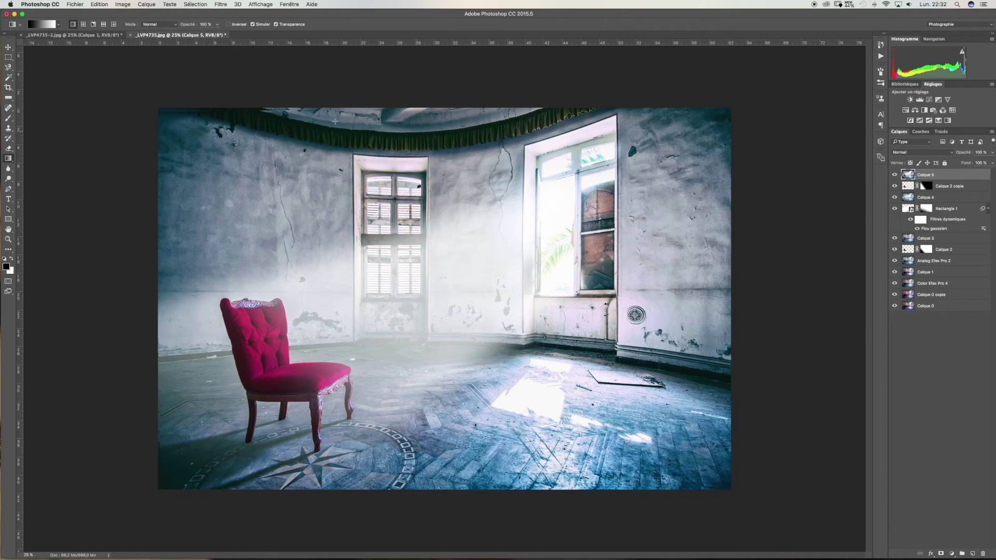
Try to heal the rotated photo's uneven upper edge with the Spot Healing Brush on a new stamped layer, and delete that layer
{"action": "key", "text": "super+plus"}
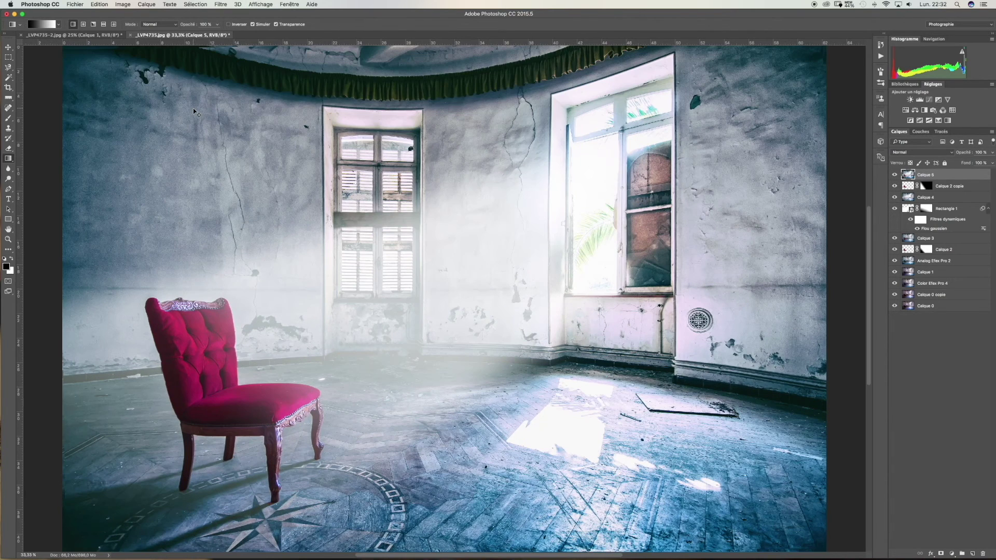
{"action": "scroll", "coordinate": [370, 218], "scroll_direction": "up", "scroll_amount": 5}
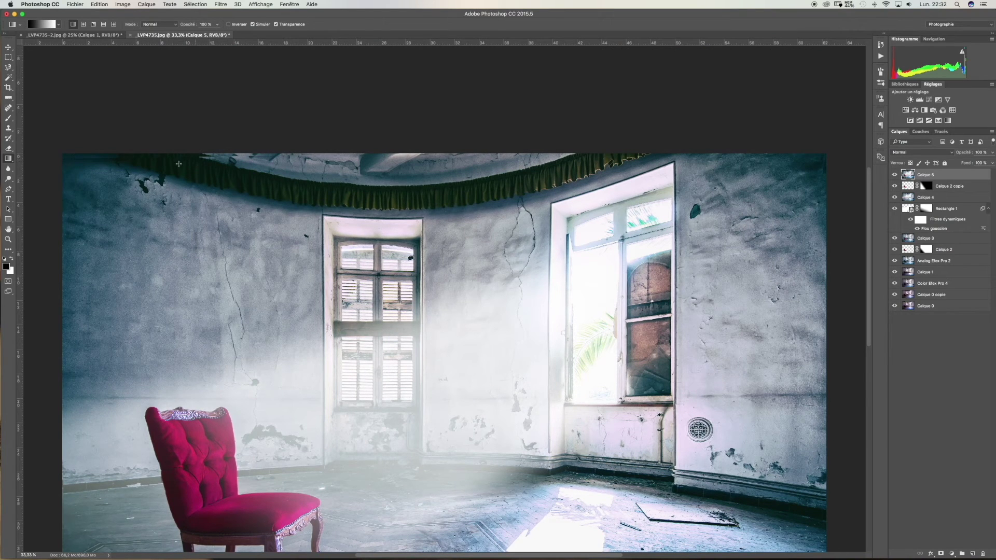
{"action": "key", "text": "super+minus"}
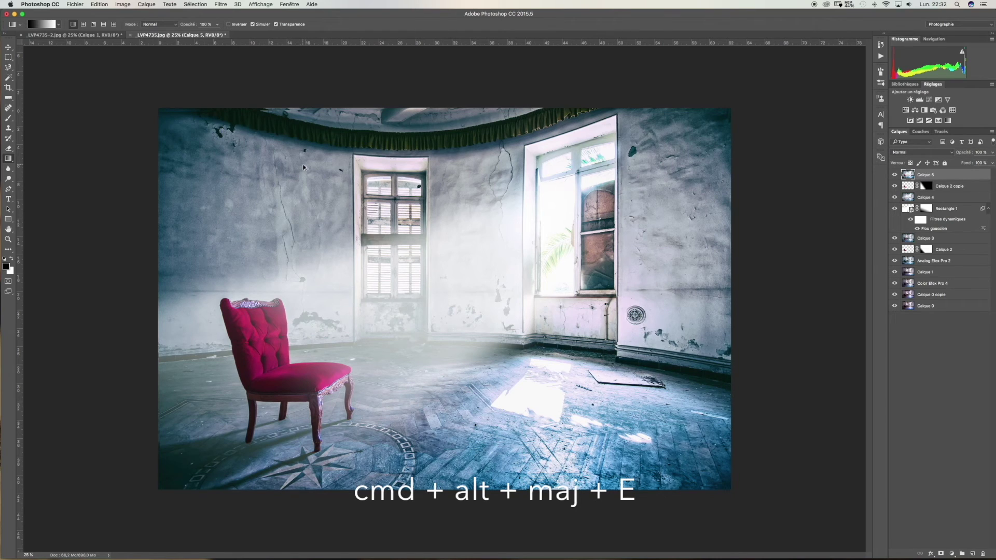
{"action": "key", "text": "super+alt+shift+e"}
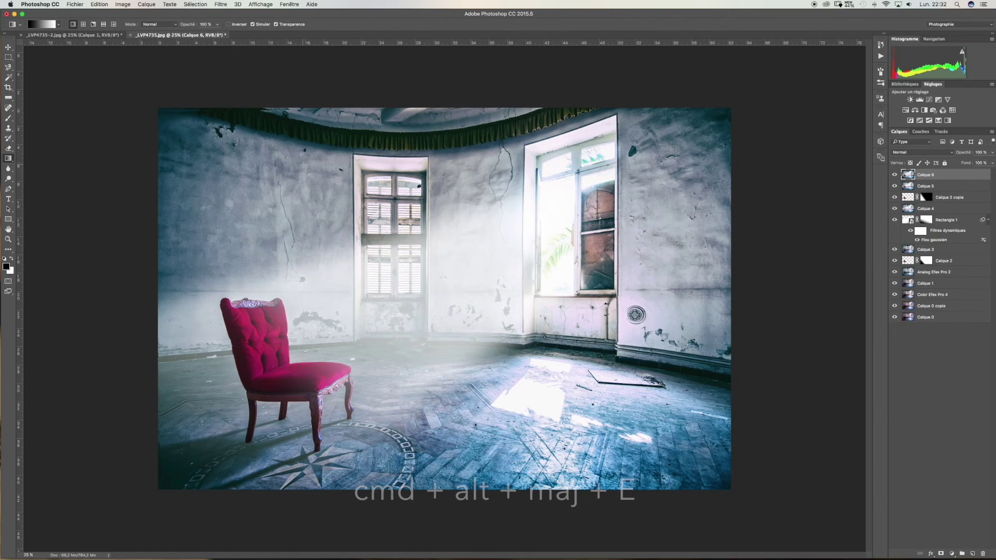
{"action": "left_click", "coordinate": [8, 128]}
{"action": "left_click", "coordinate": [8, 108]}
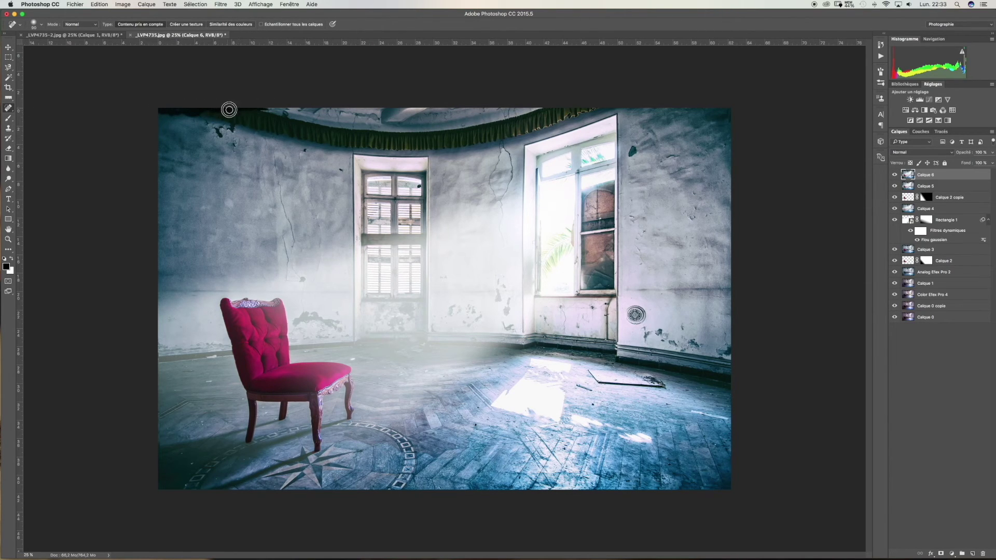
{"action": "mouse_move", "coordinate": [275, 107]}
{"action": "left_mouse_down"}
{"action": "mouse_move", "coordinate": [345, 113]}
{"action": "mouse_move", "coordinate": [280, 110]}
{"action": "left_mouse_up"}
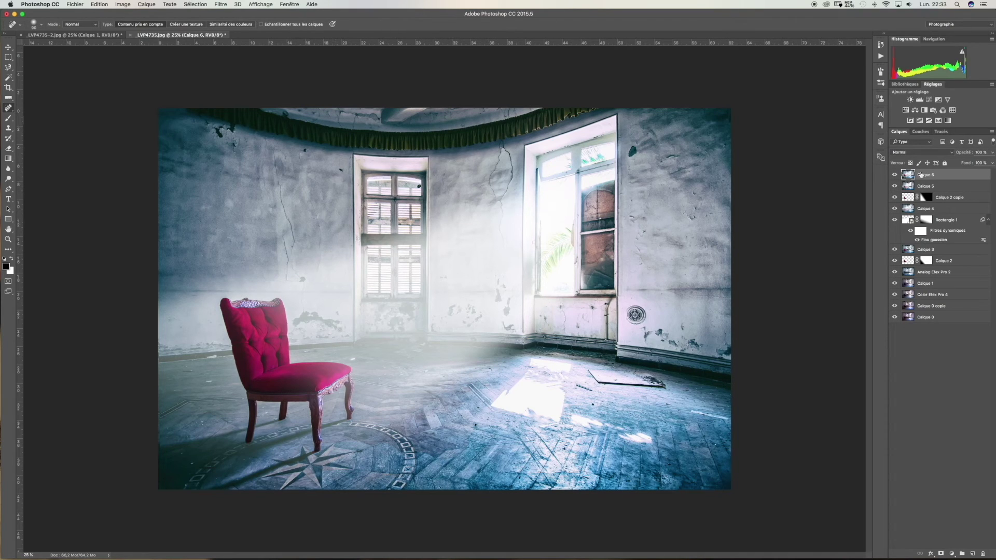
{"action": "left_click", "coordinate": [894, 175]}
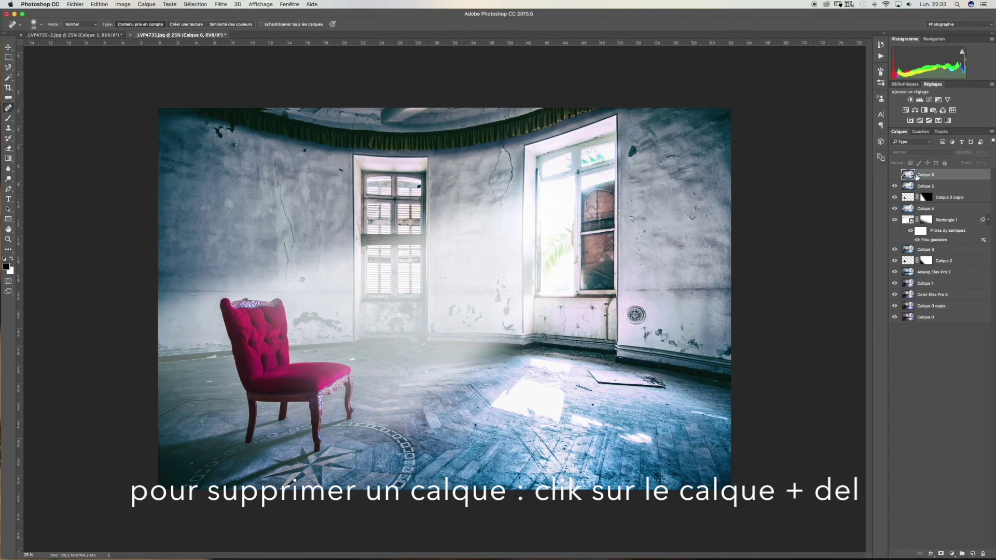
{"action": "key", "text": "Delete"}
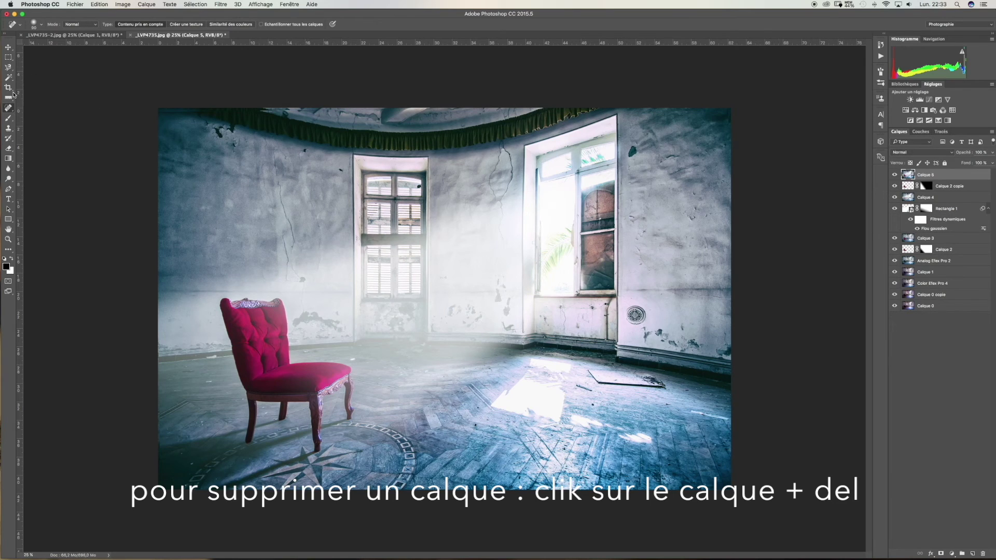
Crop the image with the original aspect ratio, pulling the frame slightly inward to trim off the uneven edges left by the rotation
{"action": "left_click", "coordinate": [10, 88]}
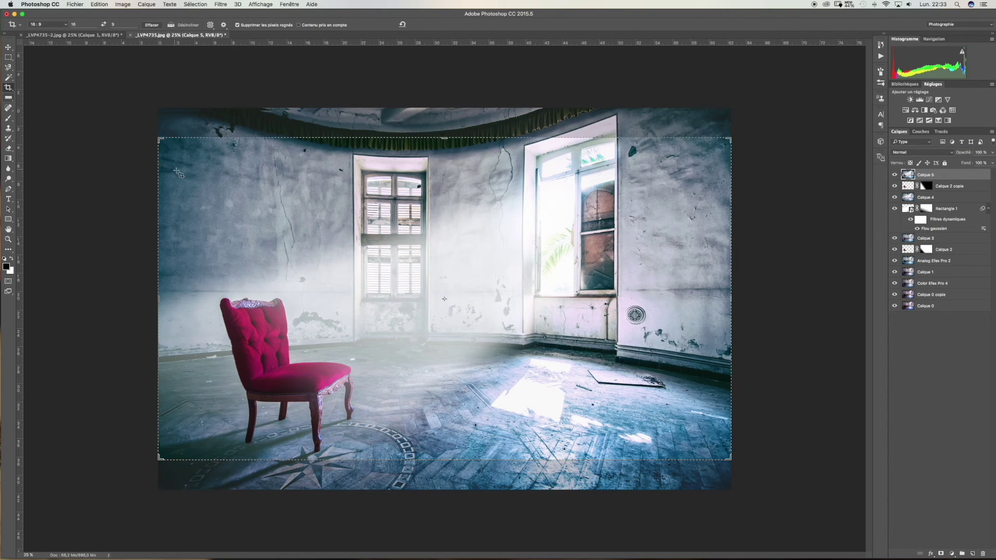
{"action": "left_click", "coordinate": [64, 25]}
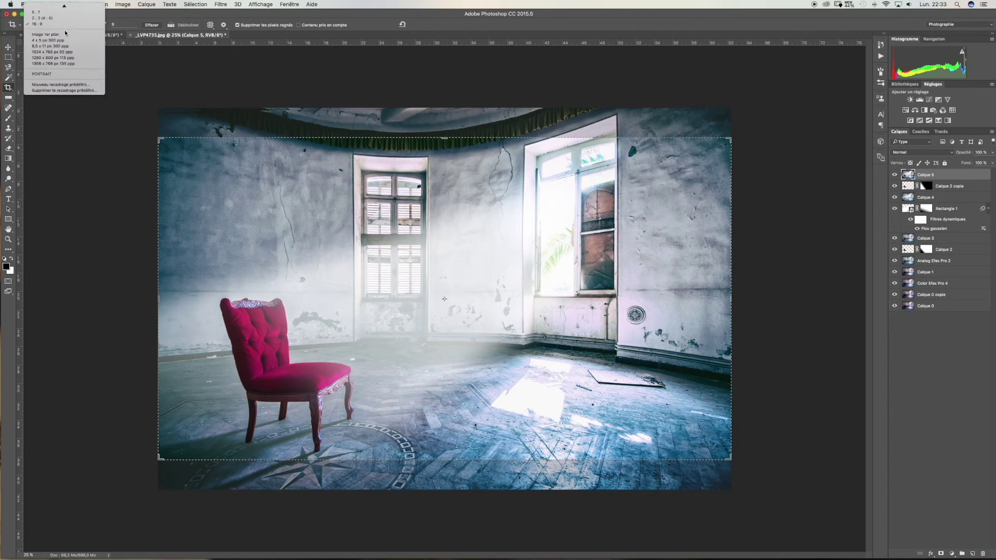
{"action": "left_click", "coordinate": [58, 25]}
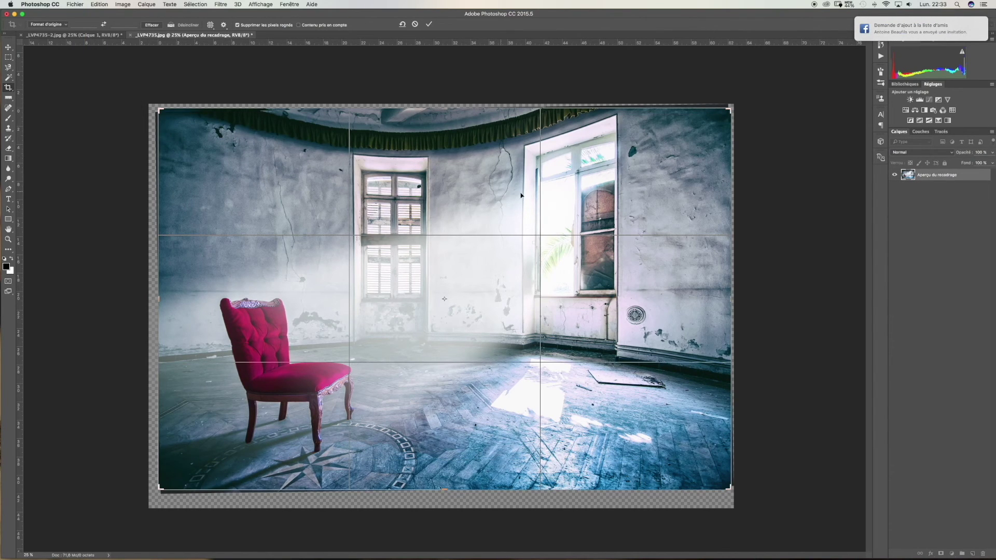
{"action": "left_click_drag", "start_coordinate": [729, 109], "coordinate": [726, 110]}
{"action": "left_click_drag", "start_coordinate": [164, 487], "coordinate": [178, 482]}
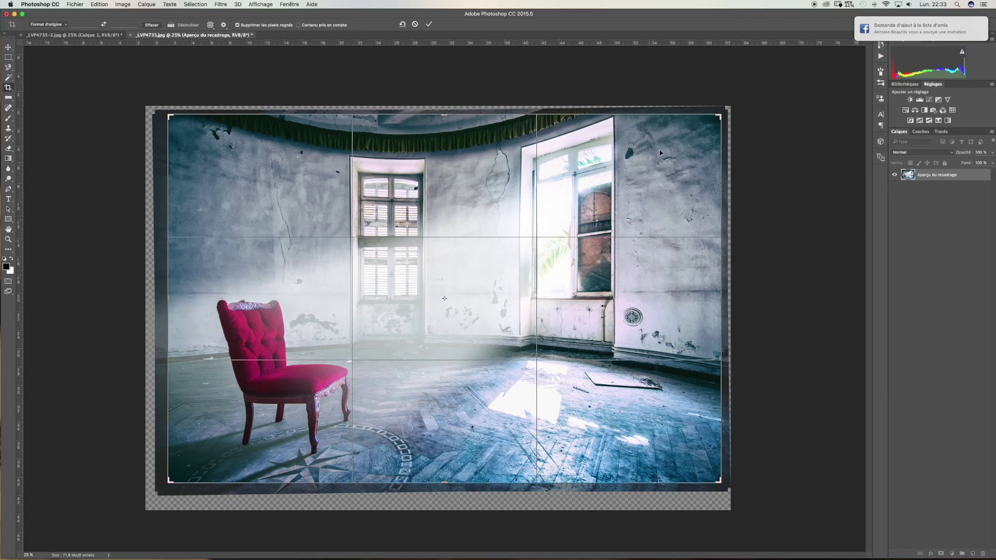
{"action": "left_click_drag", "start_coordinate": [633, 165], "coordinate": [636, 160]}
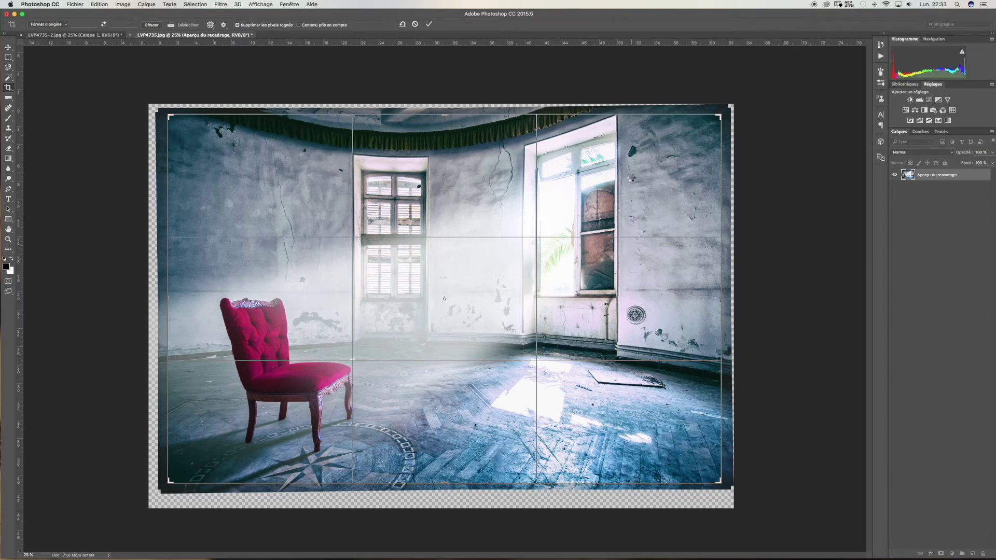
{"action": "key", "text": "Return"}
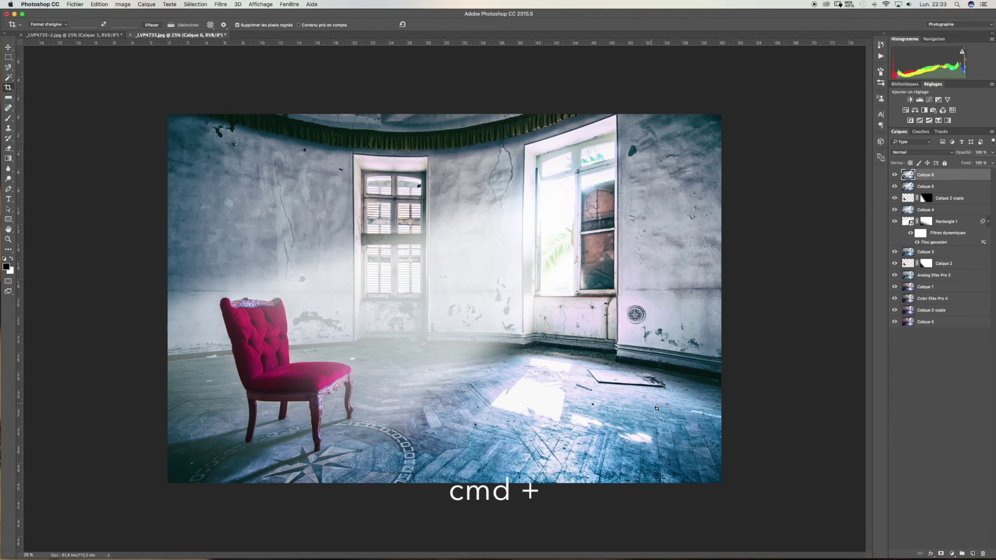
Dodge the highlights of the circular floor border and the star motif around the chair's legs
{"action": "key", "text": "super+plus"}
{"action": "key", "text": "super+plus"}
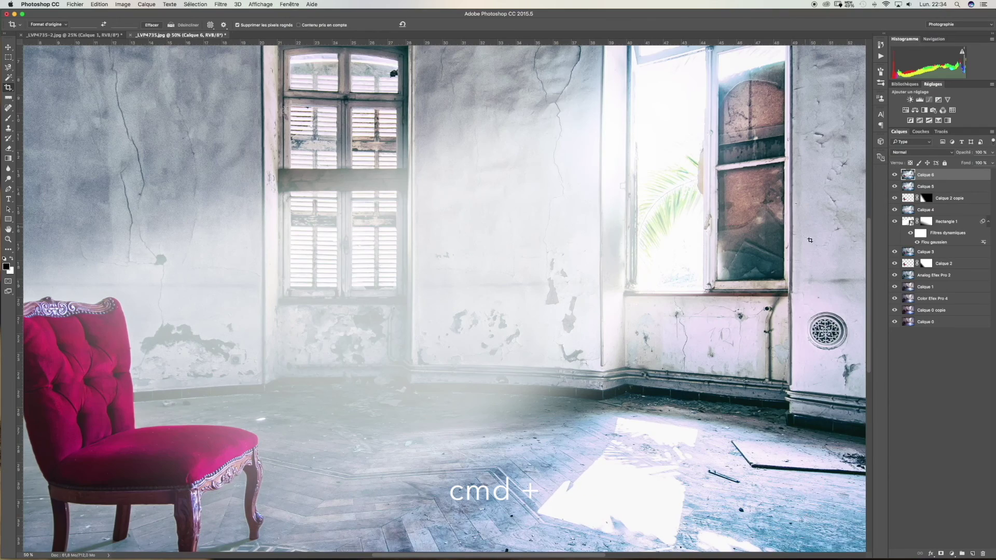
{"action": "left_click_drag", "start_coordinate": [868, 251], "coordinate": [881, 353]}
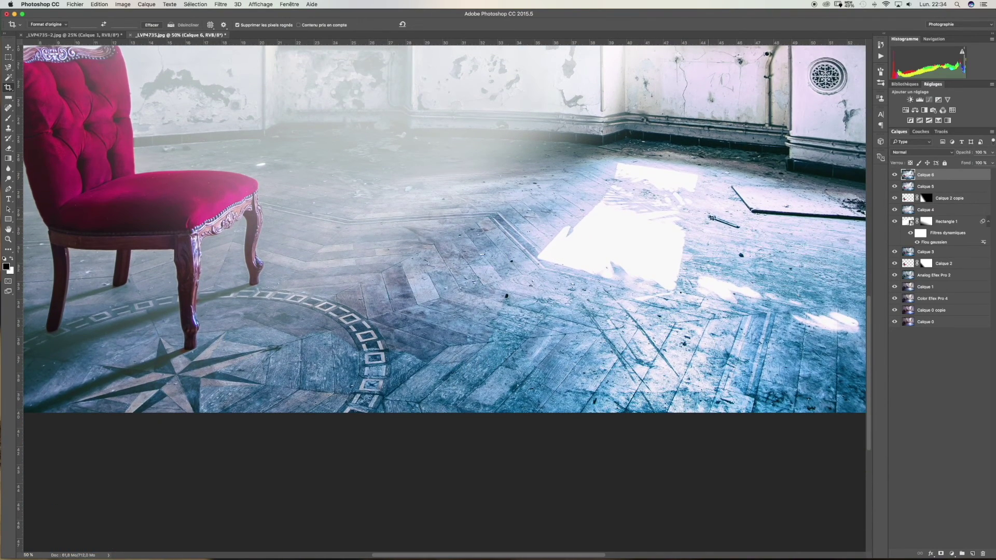
{"action": "left_click_drag", "start_coordinate": [869, 306], "coordinate": [870, 300]}
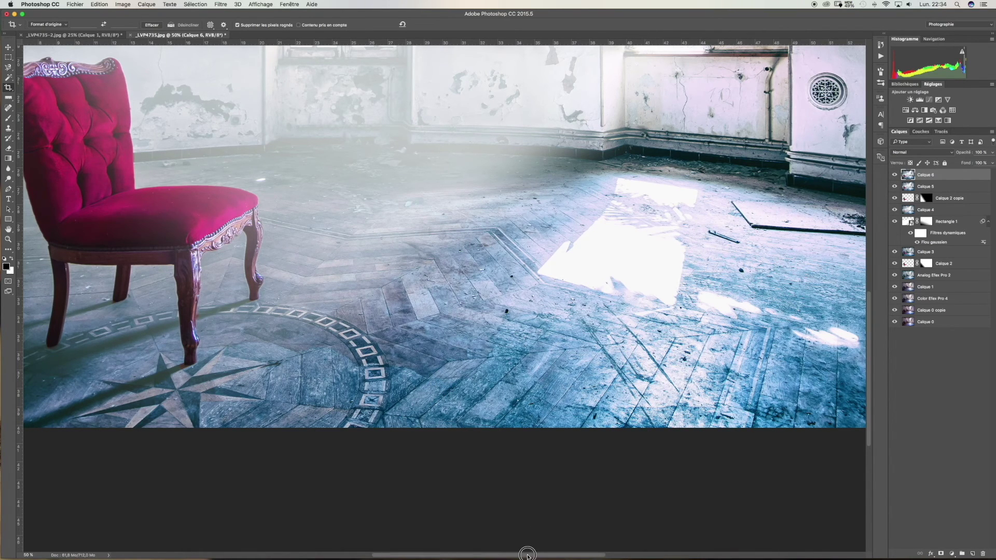
{"action": "left_click_drag", "start_coordinate": [525, 552], "coordinate": [434, 554]}
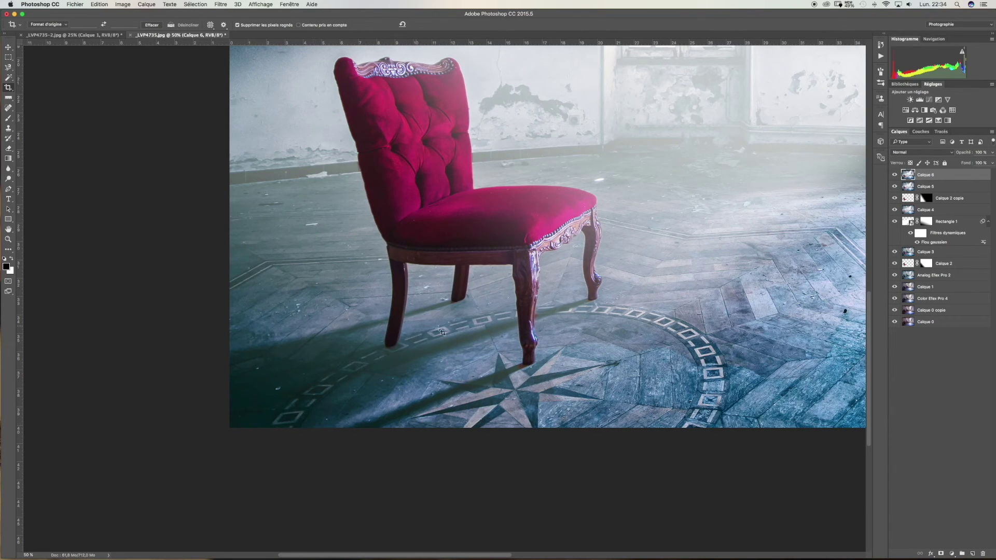
{"action": "left_click_drag", "start_coordinate": [8, 178], "coordinate": [39, 180]}
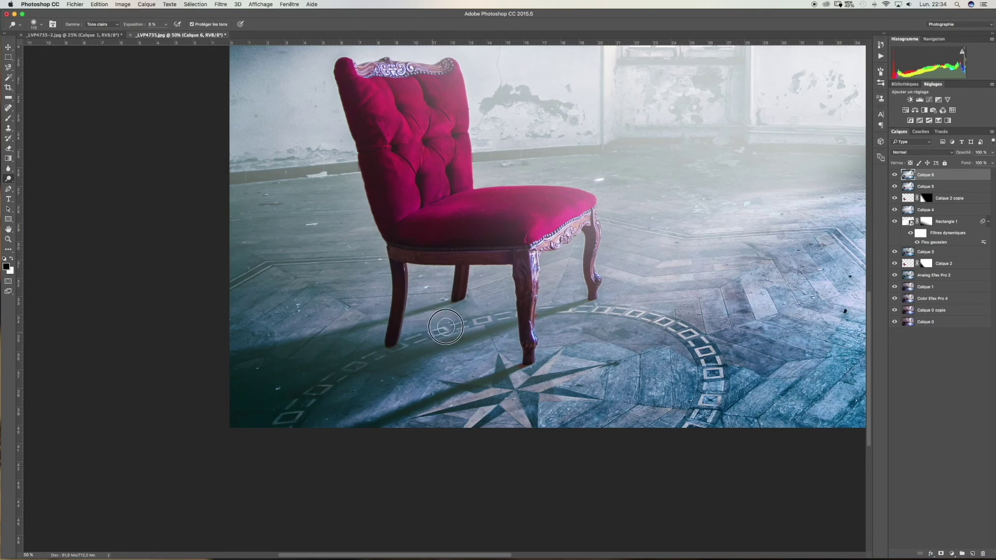
{"action": "mouse_move", "coordinate": [472, 321]}
{"action": "left_mouse_down"}
{"action": "mouse_move", "coordinate": [566, 307]}
{"action": "mouse_move", "coordinate": [676, 323]}
{"action": "mouse_move", "coordinate": [716, 364]}
{"action": "mouse_move", "coordinate": [696, 423]}
{"action": "left_mouse_up"}
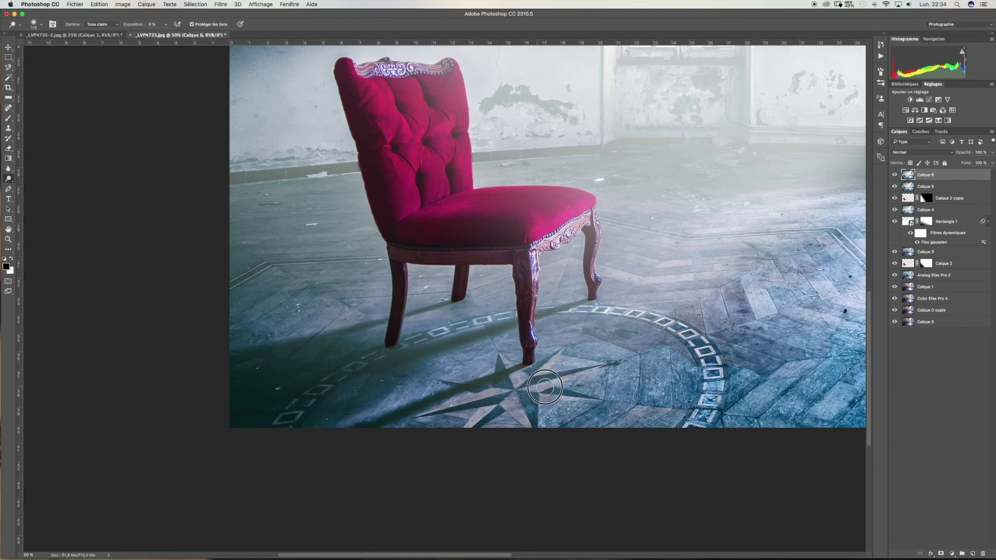
{"action": "mouse_move", "coordinate": [561, 380]}
{"action": "left_mouse_down"}
{"action": "mouse_move", "coordinate": [557, 396]}
{"action": "mouse_move", "coordinate": [495, 407]}
{"action": "mouse_move", "coordinate": [467, 429]}
{"action": "left_mouse_up"}
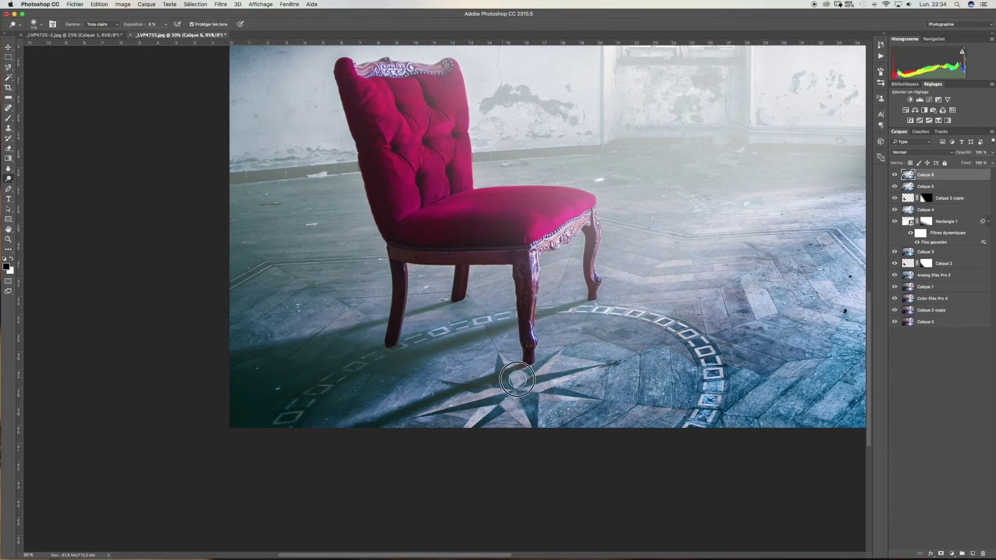
{"action": "mouse_move", "coordinate": [524, 385]}
{"action": "left_mouse_down"}
{"action": "mouse_move", "coordinate": [538, 375]}
{"action": "mouse_move", "coordinate": [453, 407]}
{"action": "mouse_move", "coordinate": [518, 384]}
{"action": "mouse_move", "coordinate": [465, 429]}
{"action": "mouse_move", "coordinate": [526, 422]}
{"action": "mouse_move", "coordinate": [558, 387]}
{"action": "left_mouse_up"}
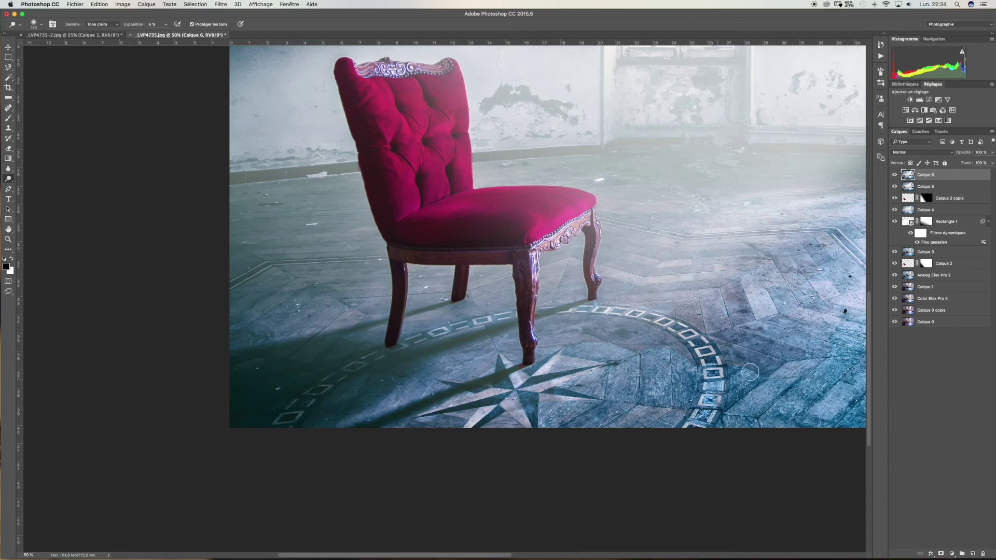
{"action": "key", "text": "super+minus"}
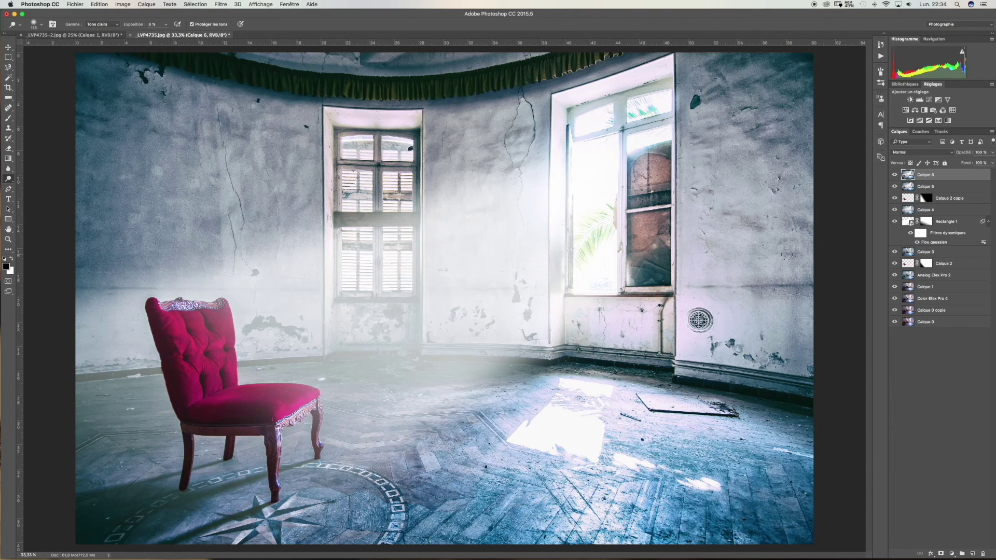
{"action": "key", "text": "super+minus"}
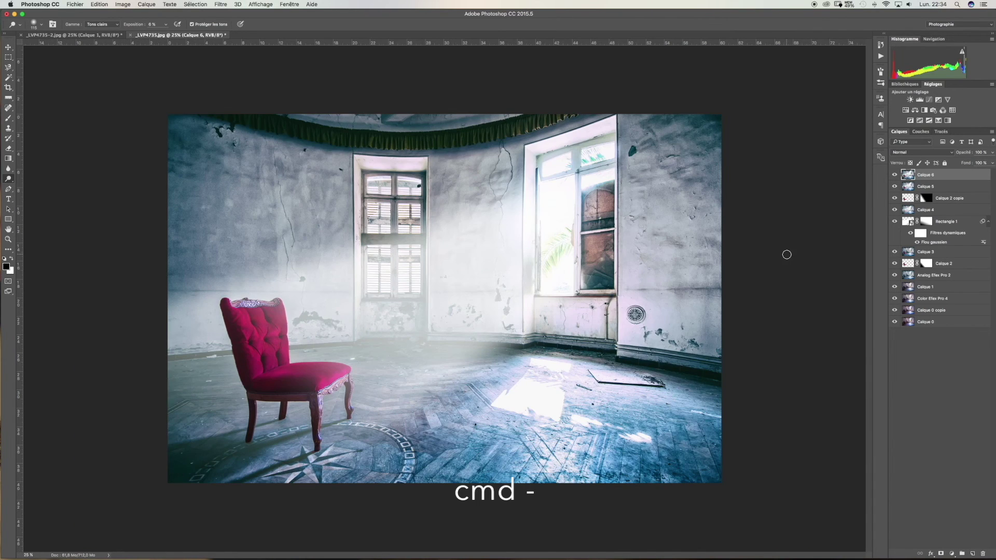
{"action": "left_click", "coordinate": [991, 153]}
{"action": "left_click_drag", "start_coordinate": [990, 162], "coordinate": [985, 162]}
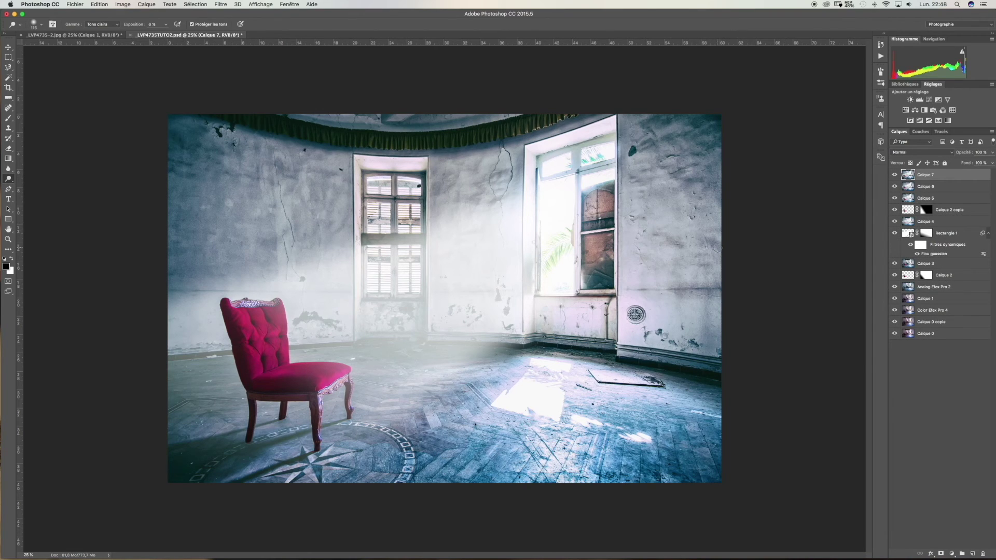
Open Analog Efex Pro 2 on Calque 7, try the Appareil photo classique 9 preset, and apply Appareil photo classique 3
{"action": "left_click", "coordinate": [221, 5]}
{"action": "mouse_move", "coordinate": [253, 218]}
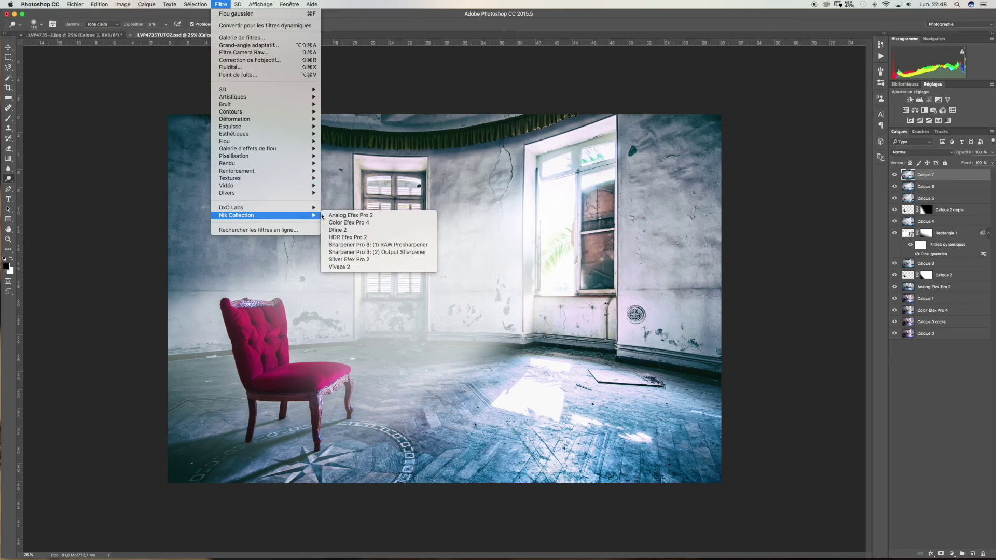
{"action": "left_click", "coordinate": [346, 216]}
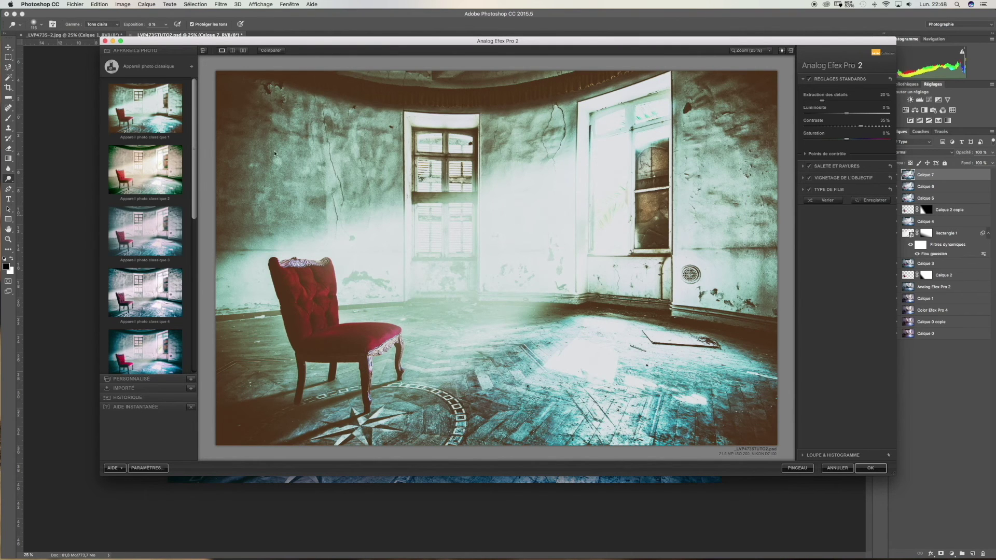
{"action": "scroll", "coordinate": [155, 249], "scroll_direction": "down", "scroll_amount": 5}
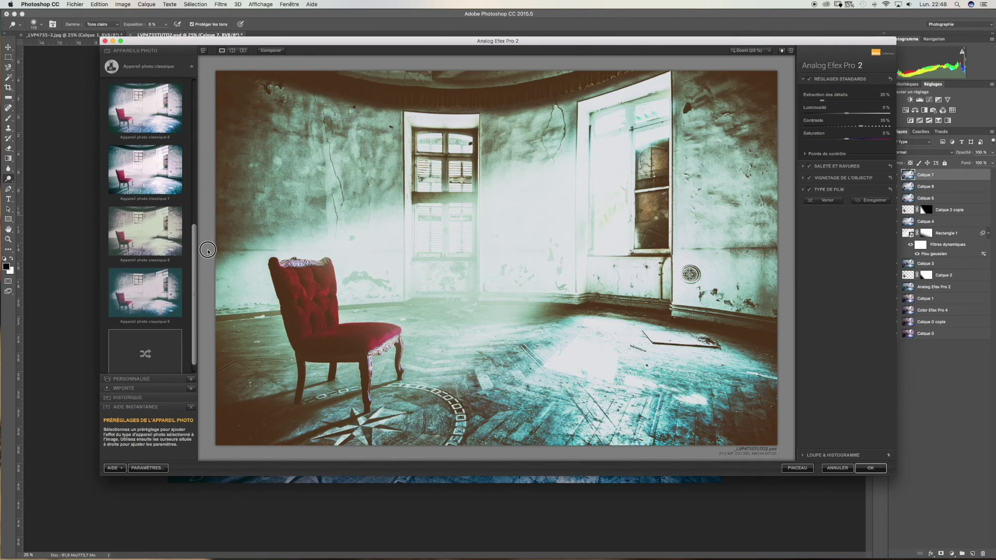
{"action": "left_click", "coordinate": [178, 298]}
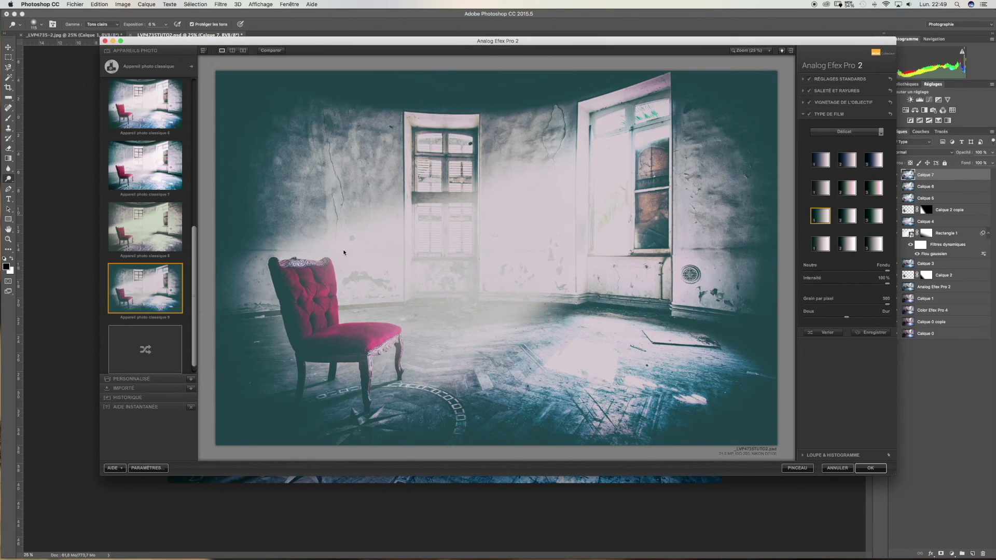
{"action": "left_click_drag", "start_coordinate": [195, 244], "coordinate": [185, 106]}
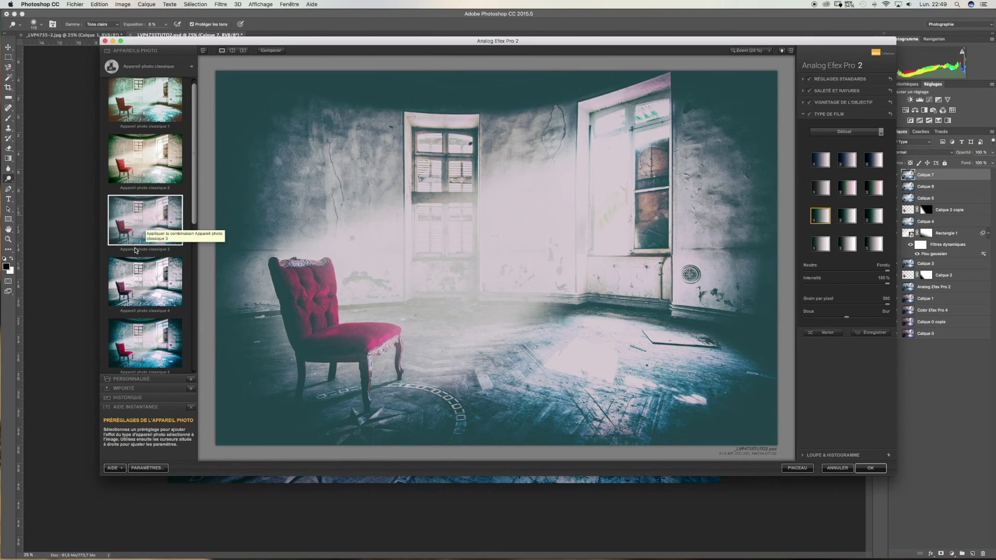
{"action": "left_click", "coordinate": [156, 228]}
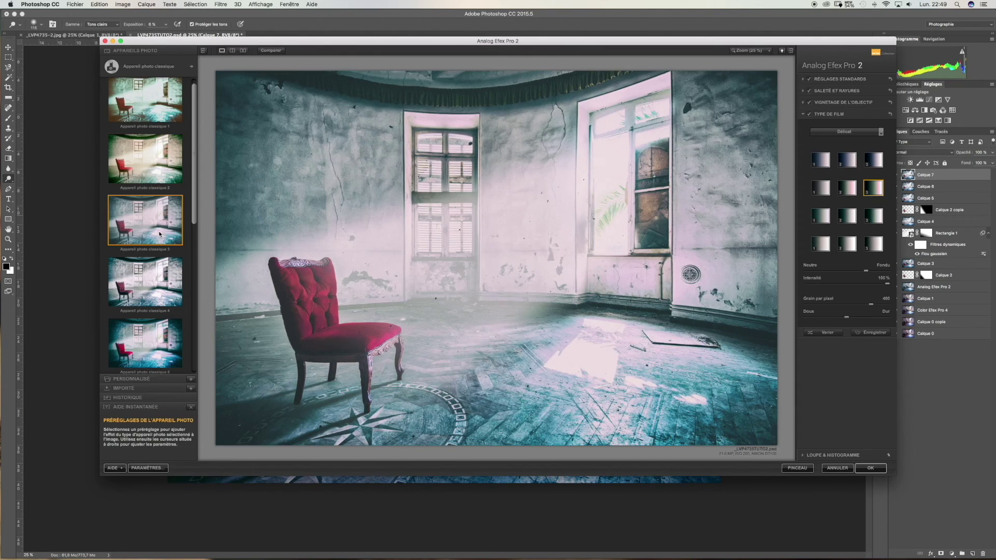
Change the film type to the Froid group and choose its first film
{"action": "left_click", "coordinate": [846, 134]}
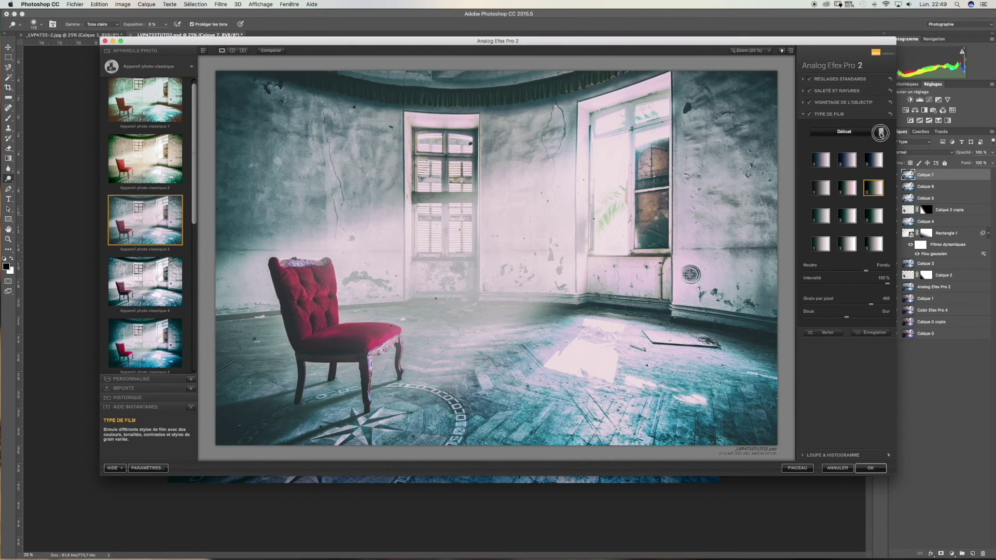
{"action": "left_click", "coordinate": [824, 150]}
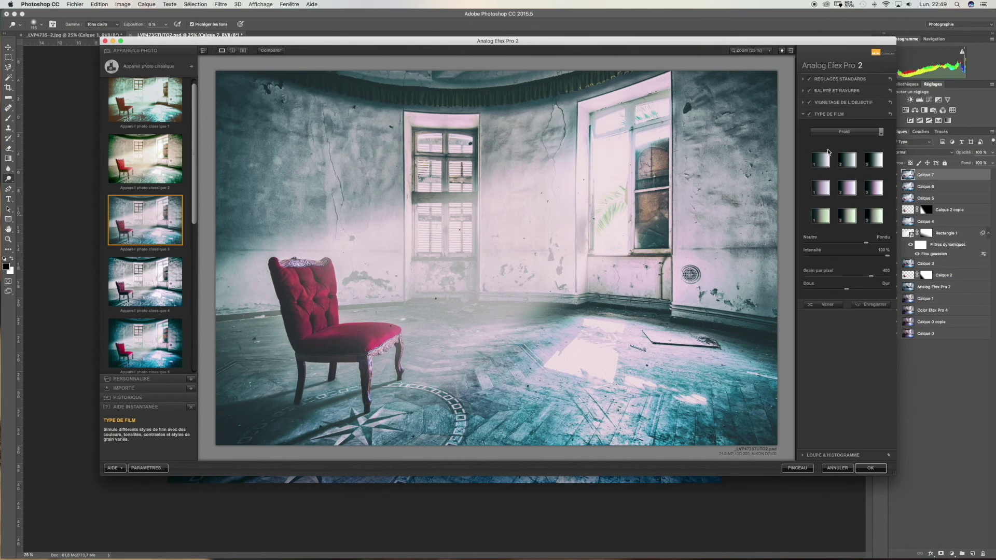
{"action": "left_click", "coordinate": [820, 160]}
Disable the Saleté et rayures effect and compare the image with the lens vignette off and on, leaving the vignette enabled
{"action": "left_click", "coordinate": [810, 91]}
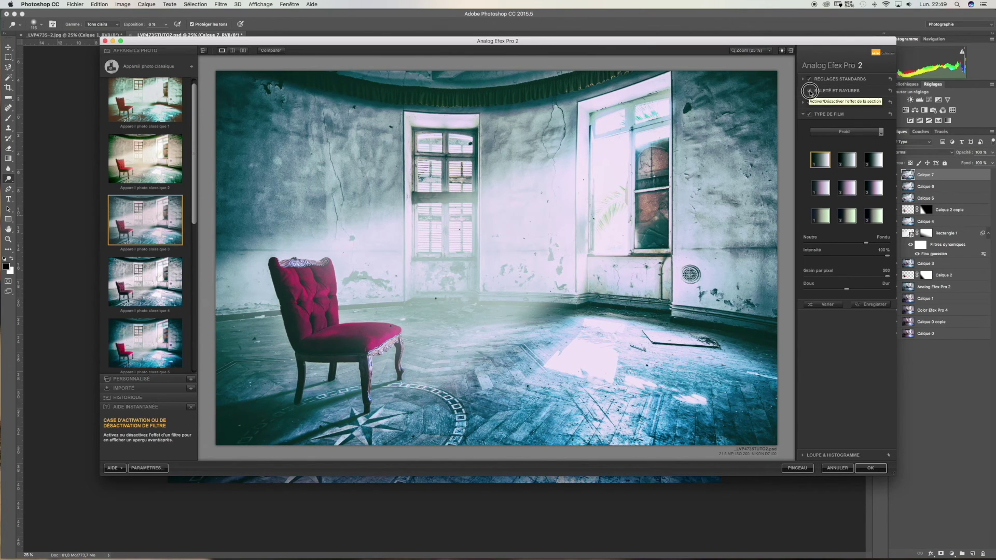
{"action": "left_click", "coordinate": [810, 103]}
{"action": "left_click", "coordinate": [809, 103]}
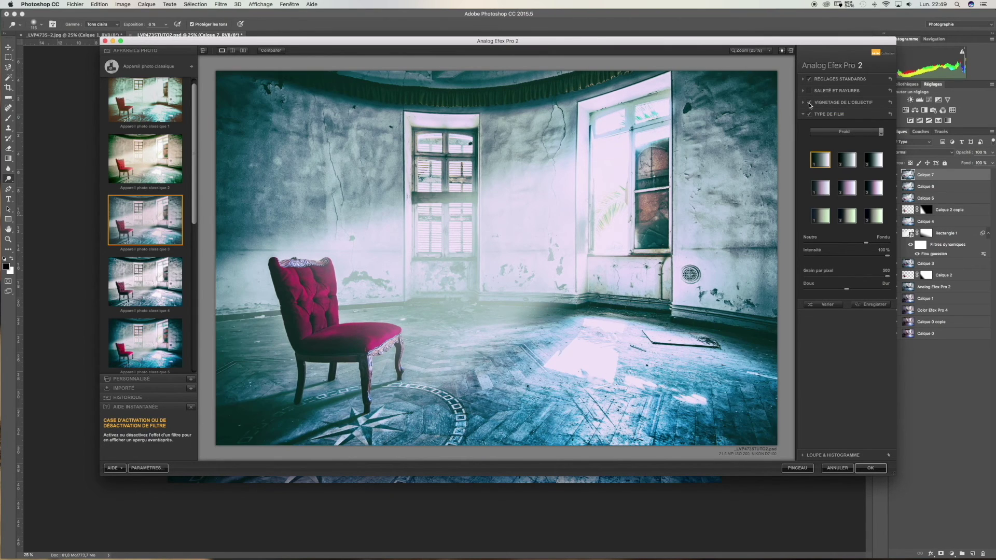
{"action": "left_click", "coordinate": [809, 103]}
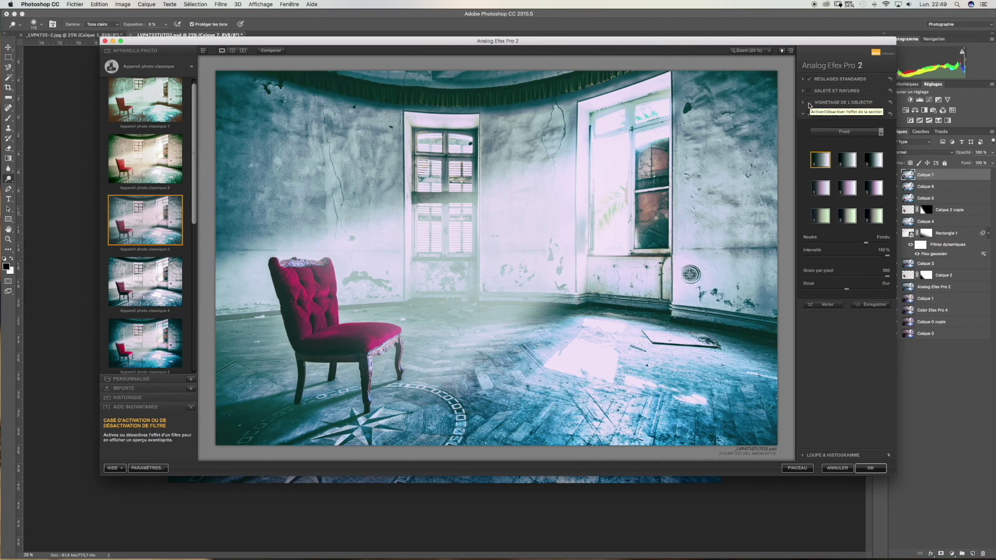
{"action": "left_click", "coordinate": [810, 103]}
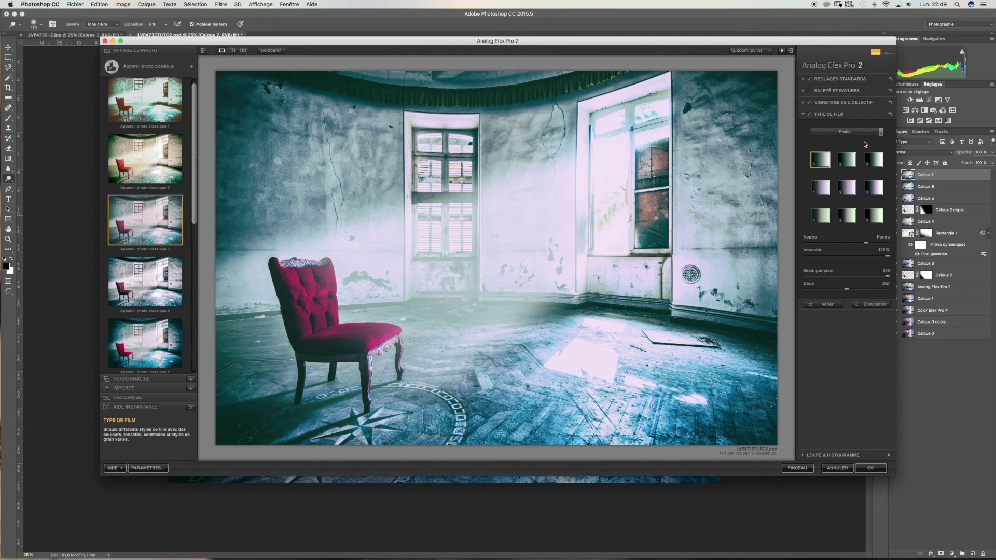
Add a standard-adjustment control point on the chair seat, size it to about 32%, and raise its detail extraction, brightness and saturation
{"action": "left_click", "coordinate": [803, 115]}
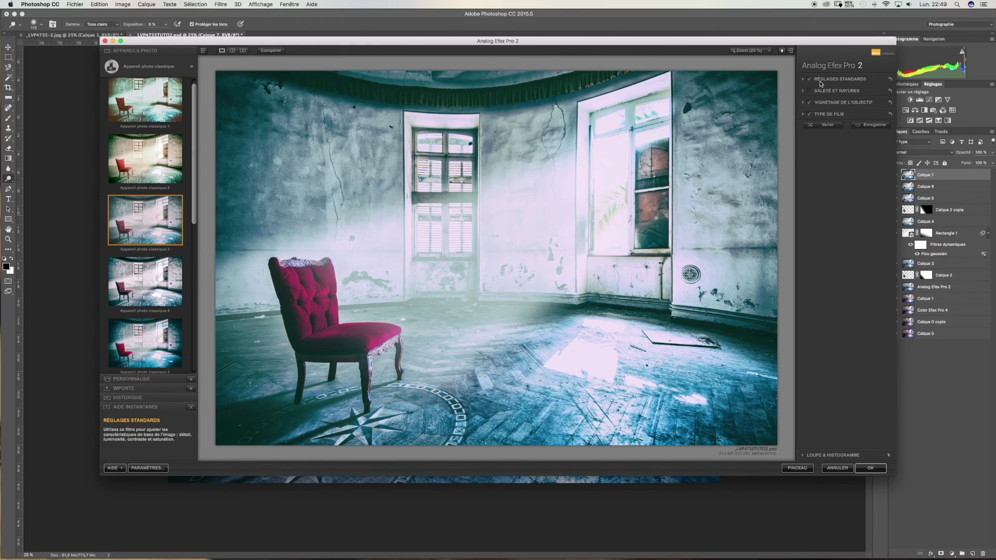
{"action": "left_click", "coordinate": [801, 81]}
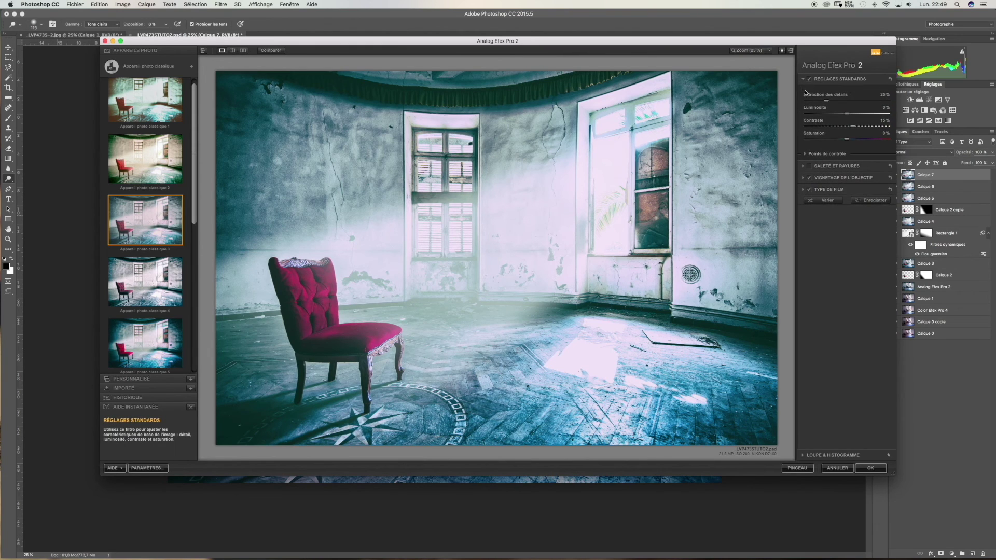
{"action": "left_click", "coordinate": [806, 155]}
{"action": "left_click", "coordinate": [818, 173]}
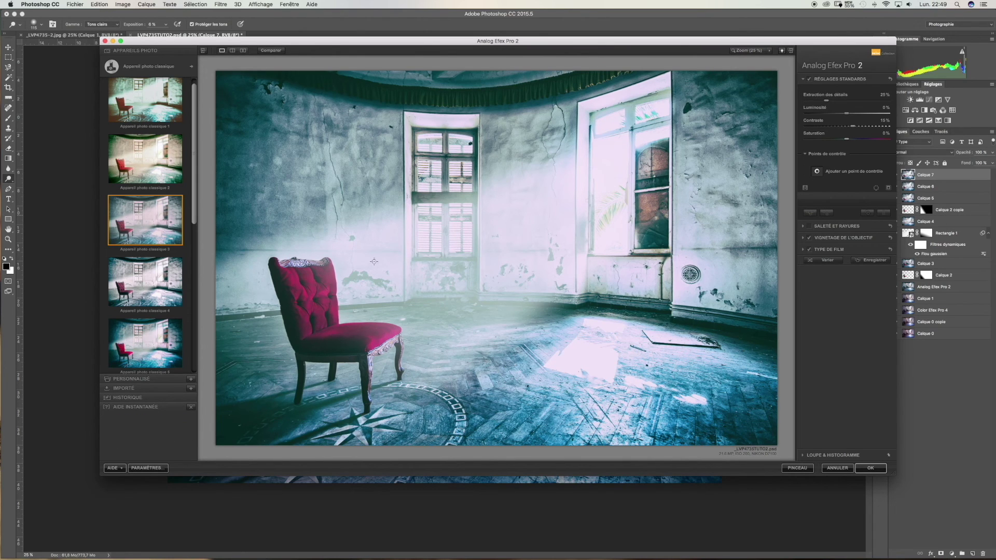
{"action": "left_click", "coordinate": [306, 324]}
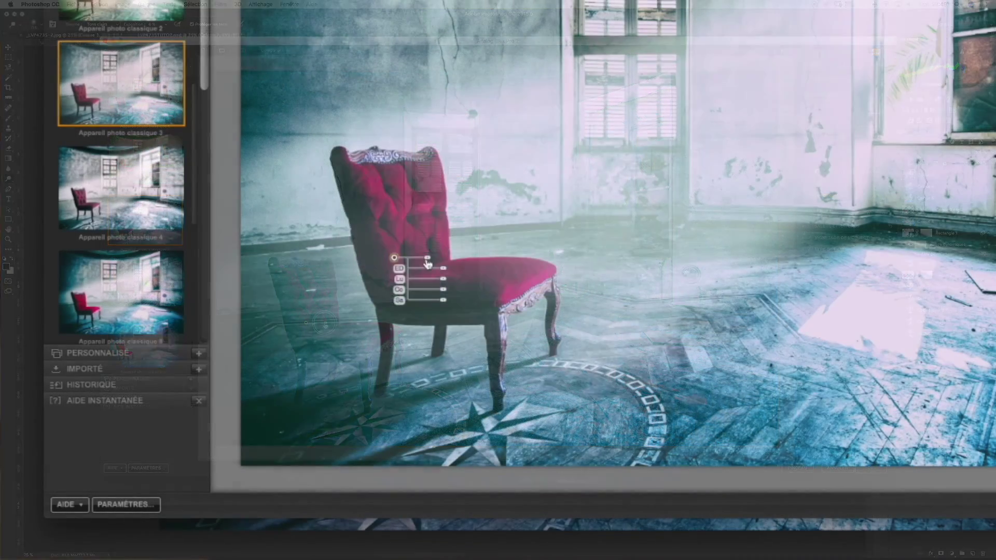
{"action": "left_click_drag", "start_coordinate": [427, 258], "coordinate": [470, 270]}
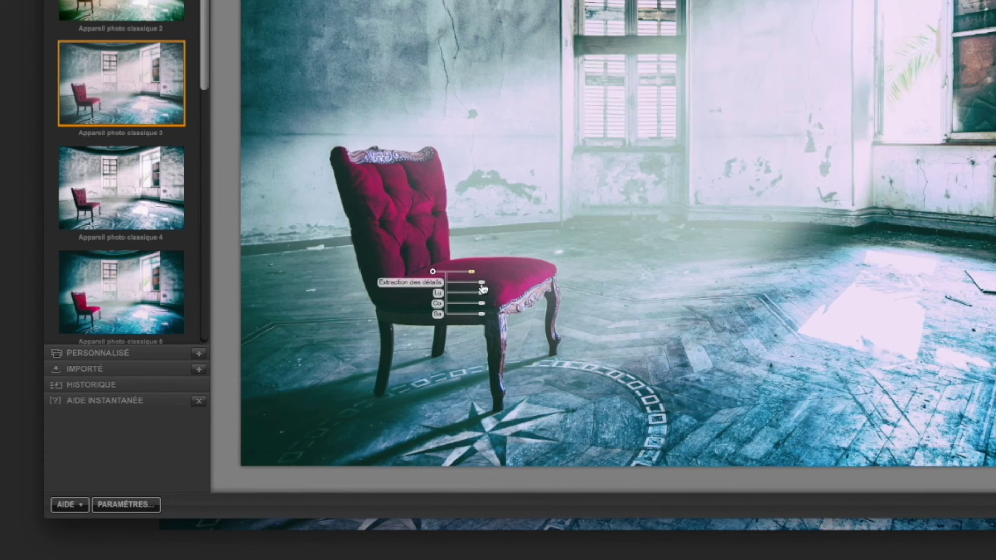
{"action": "mouse_move", "coordinate": [480, 285]}
{"action": "left_mouse_down"}
{"action": "mouse_move", "coordinate": [486, 318]}
{"action": "mouse_move", "coordinate": [494, 285]}
{"action": "left_mouse_up"}
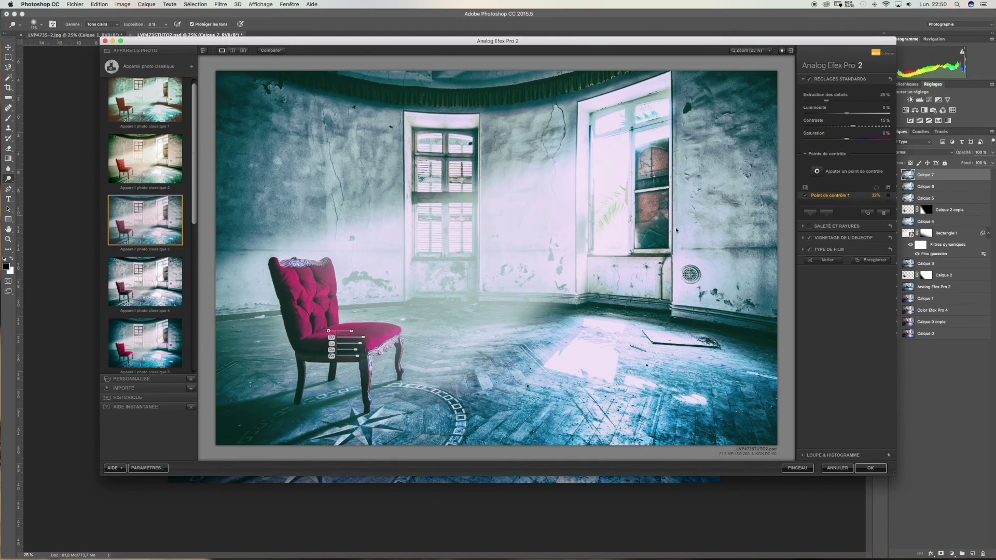
Compare the first two Froid films and select the second one
{"action": "left_click", "coordinate": [802, 80]}
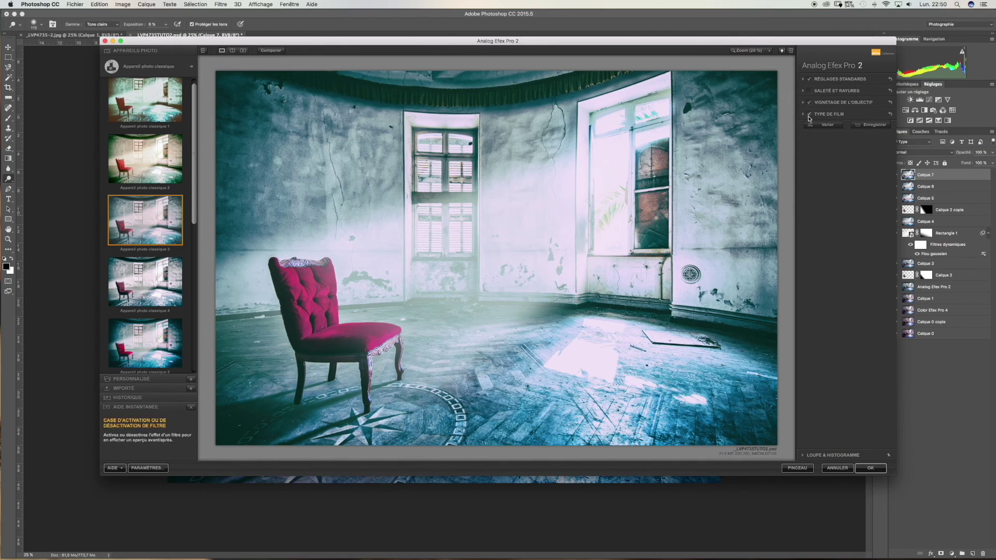
{"action": "left_click", "coordinate": [802, 115]}
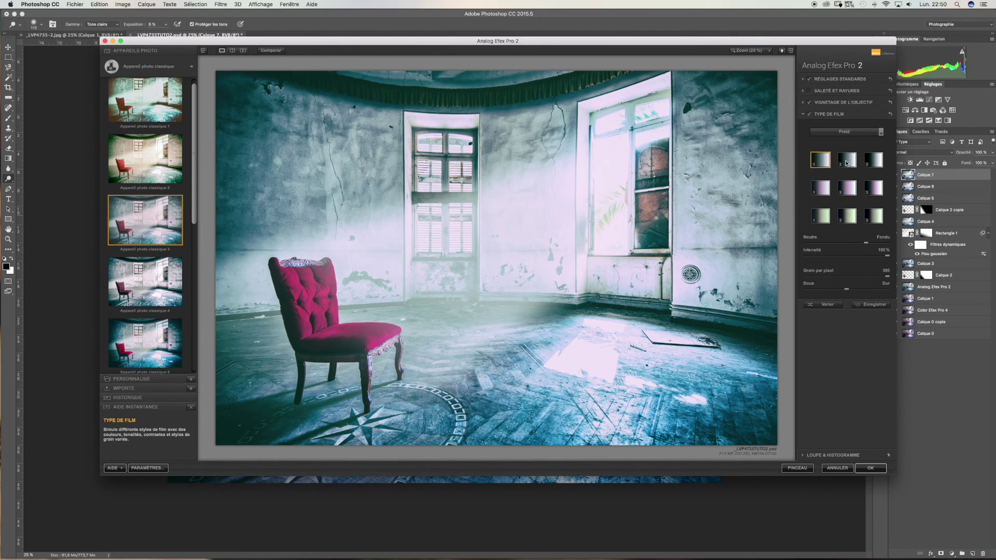
{"action": "left_click", "coordinate": [846, 162]}
{"action": "left_click", "coordinate": [820, 163]}
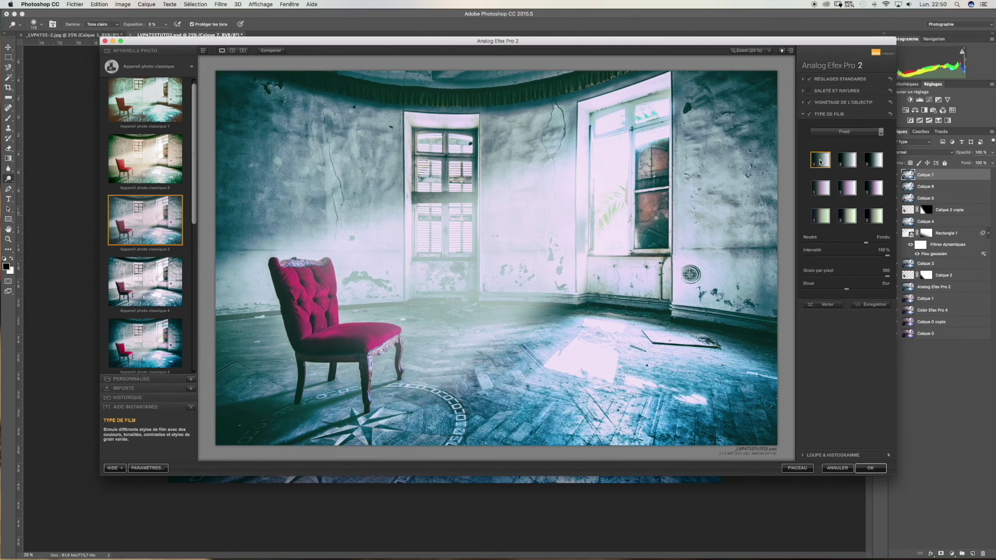
{"action": "left_click", "coordinate": [846, 166]}
Set the film grain to fully soft, the fade to fully Fondu and the intensity to about 76%, and apply the filter
{"action": "left_click_drag", "start_coordinate": [846, 290], "coordinate": [805, 291]}
{"action": "left_click_drag", "start_coordinate": [883, 278], "coordinate": [894, 280]}
{"action": "left_click", "coordinate": [865, 244]}
{"action": "left_click", "coordinate": [890, 244]}
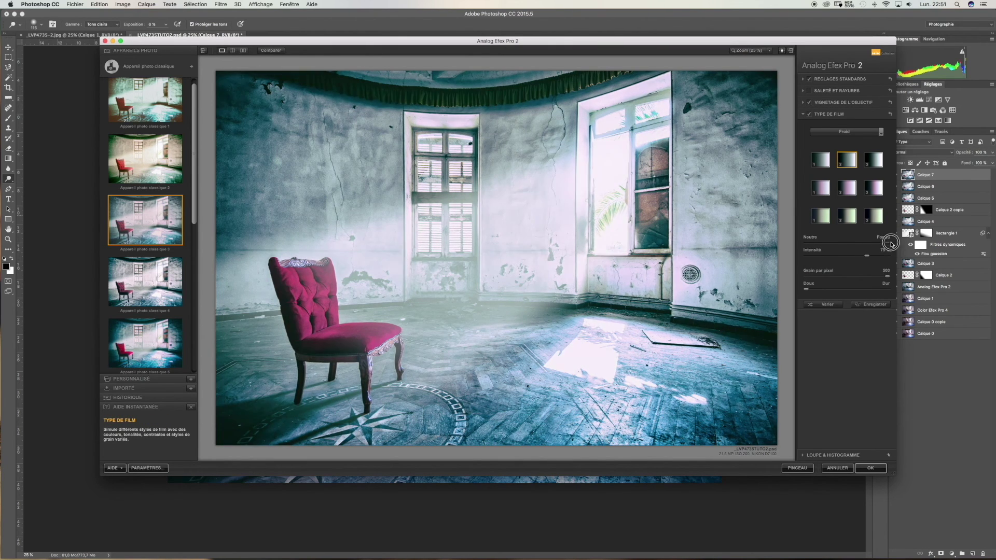
{"action": "left_click_drag", "start_coordinate": [866, 255], "coordinate": [866, 257]}
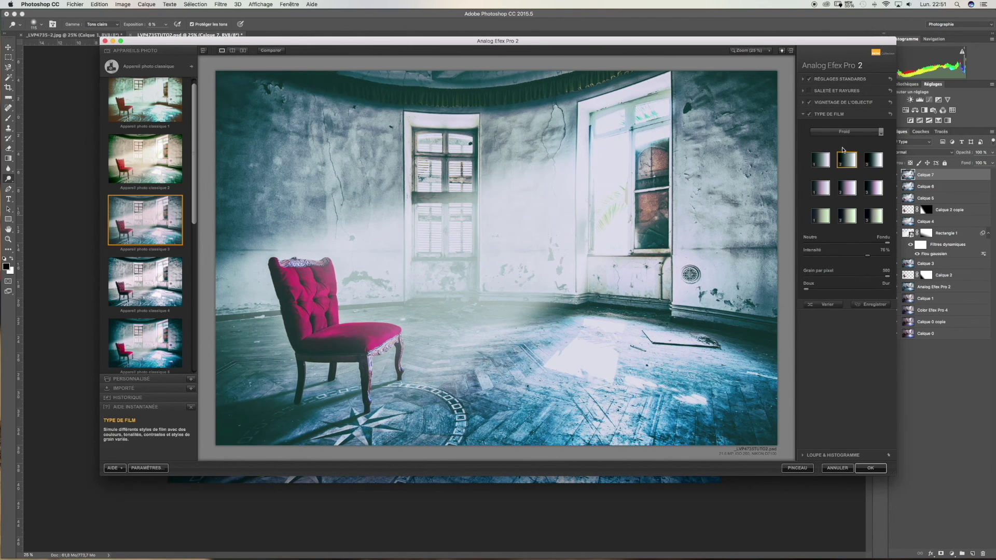
{"action": "left_click", "coordinate": [867, 468]}
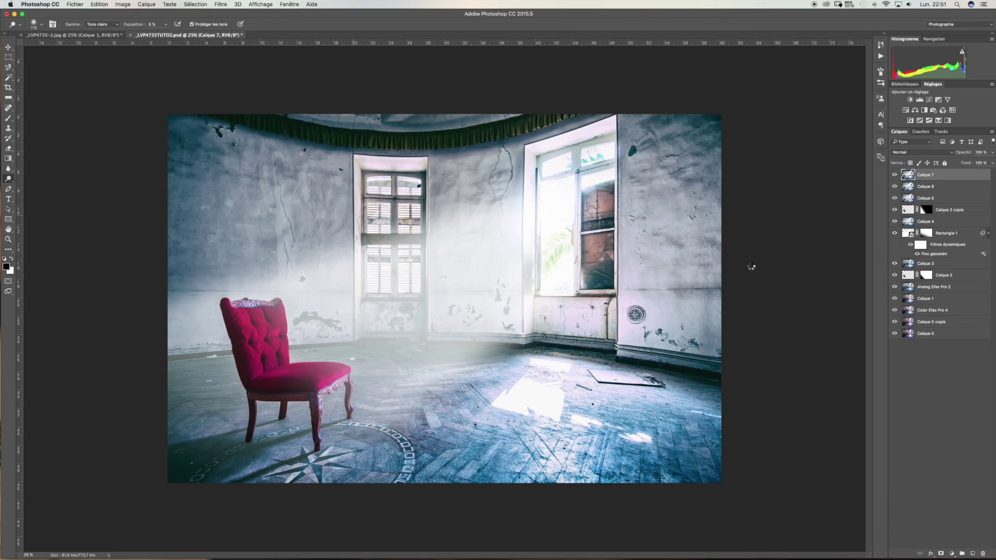
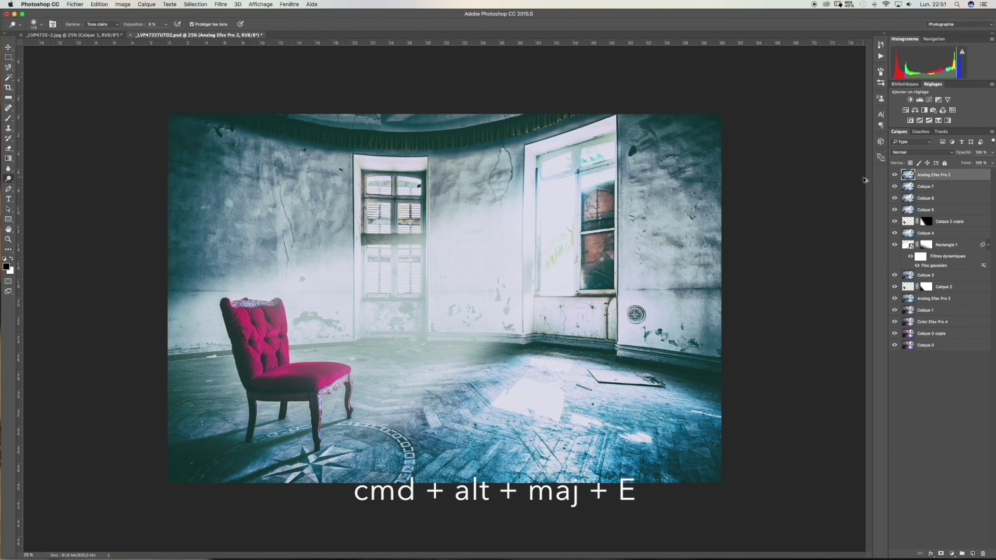
Stamp all visible layers into a new layer, hide the intermediate layers, and compare the final result with the original photo
{"action": "key", "text": "super+alt+shift+e"}
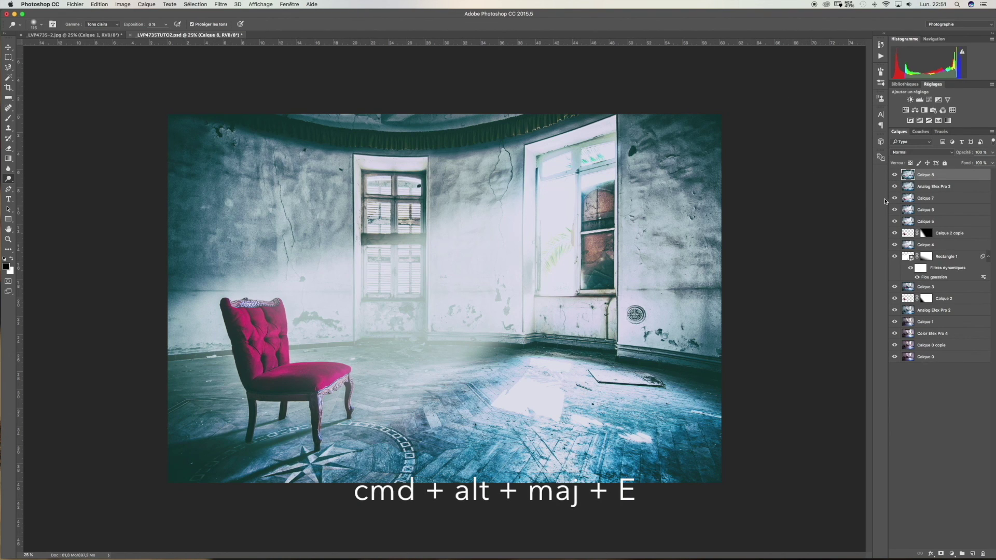
{"action": "left_click_drag", "start_coordinate": [895, 186], "coordinate": [894, 345]}
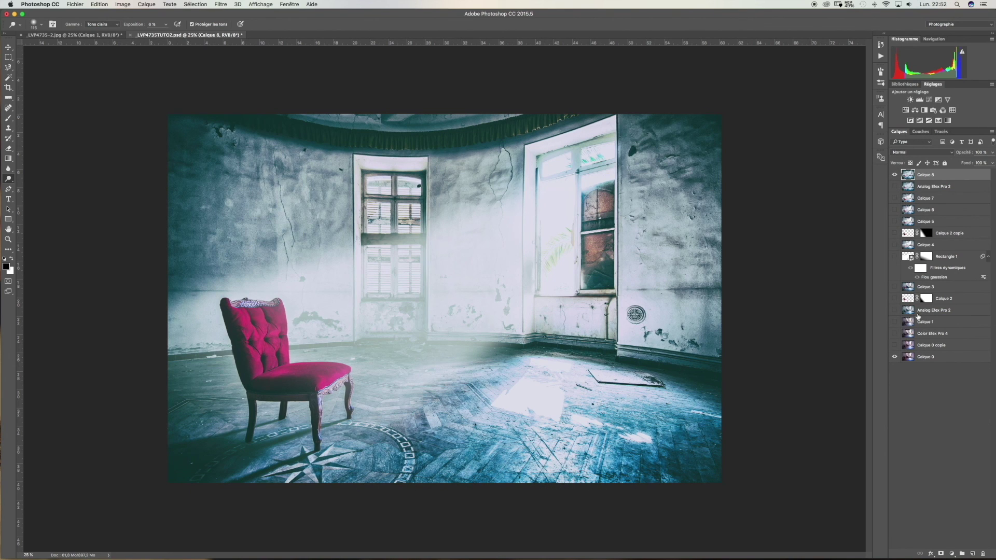
{"action": "left_click", "coordinate": [895, 175]}
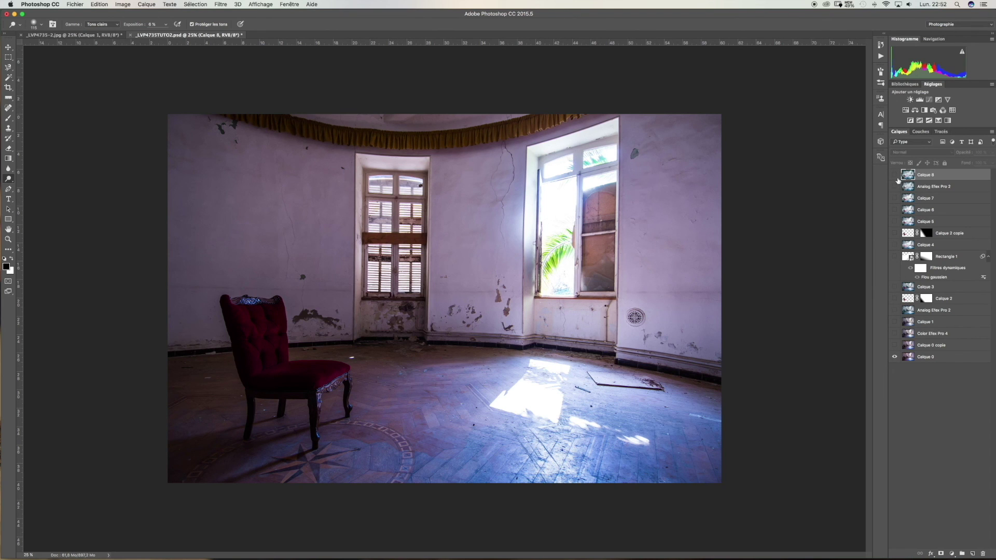
{"action": "left_click", "coordinate": [895, 175]}
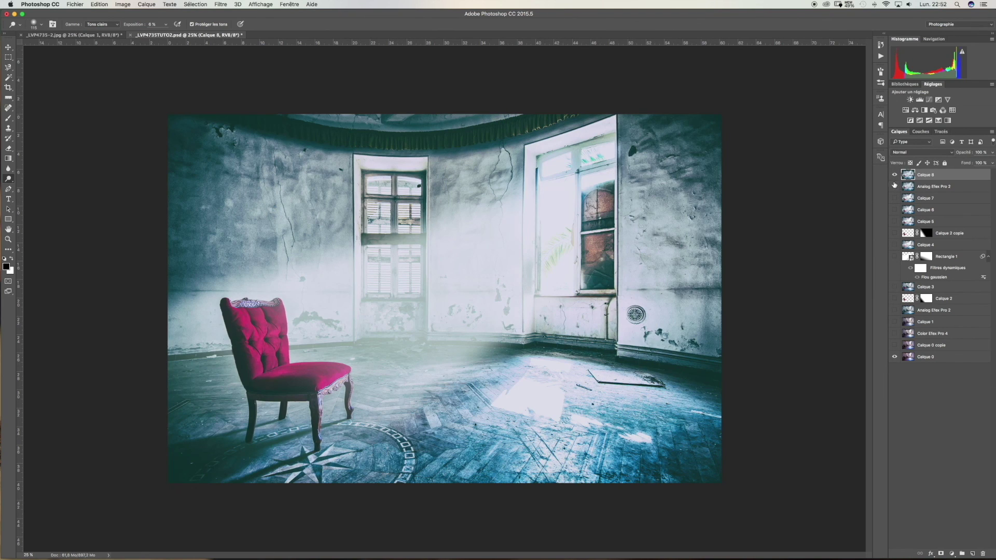